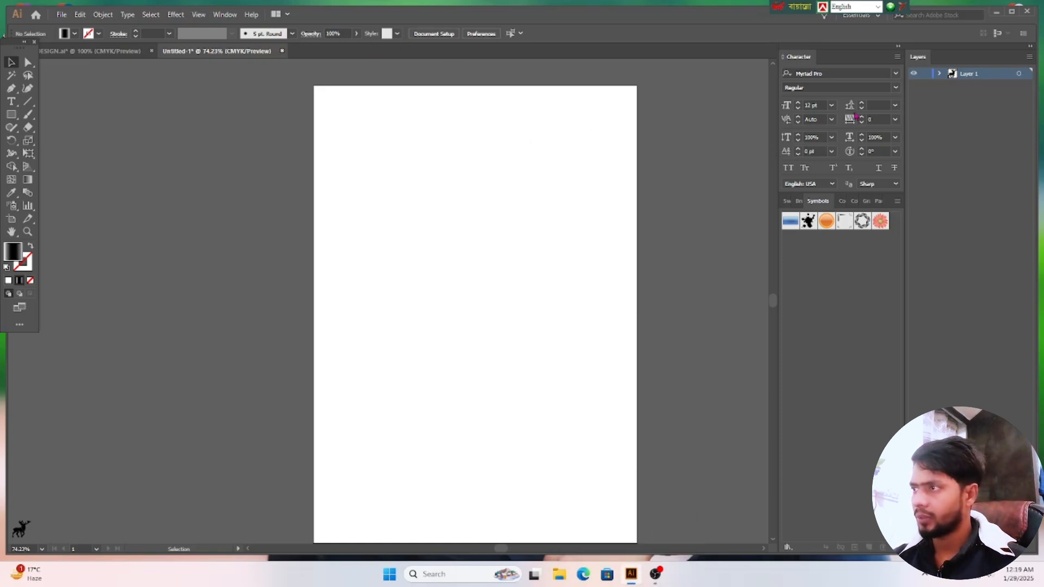
# Step: Dock the Character panel with the other panel group and add a new layer above Layer 1
pyautogui.moveTo(979, 58); pyautogui.dragTo(1036, 130)
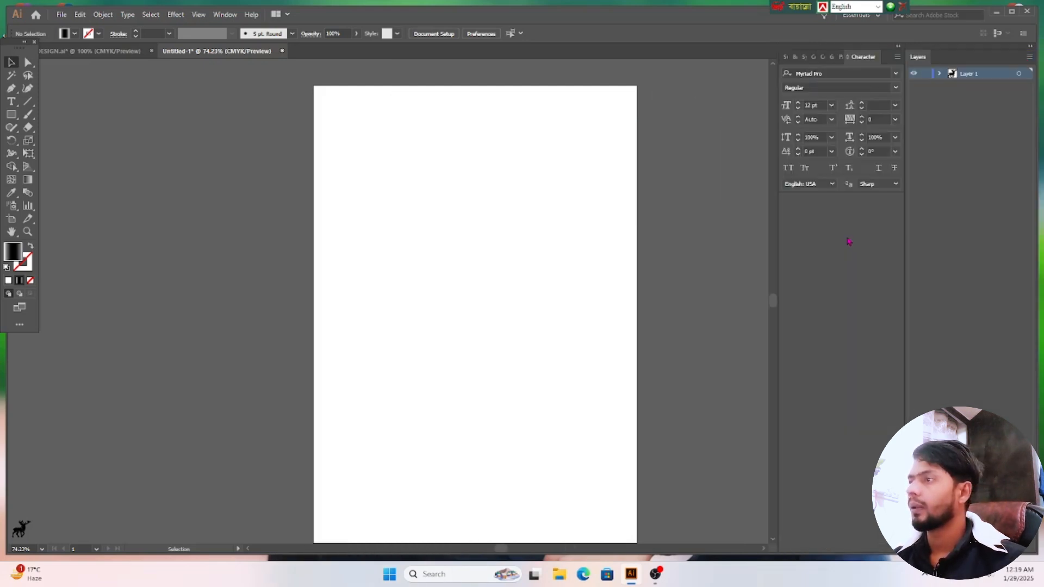
pyautogui.click(959, 119)
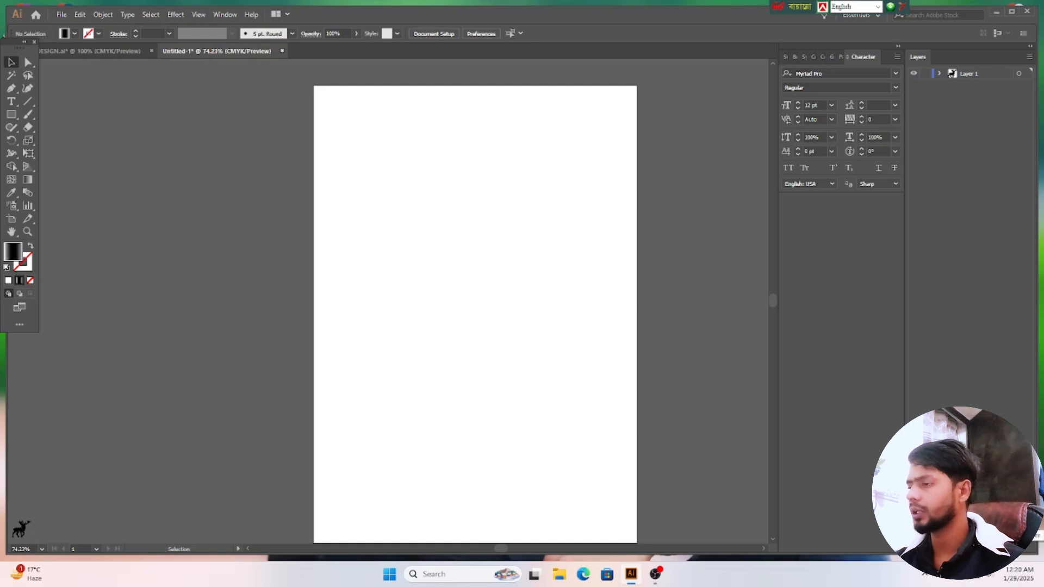
pyautogui.hotkey('ctrl', 'l')
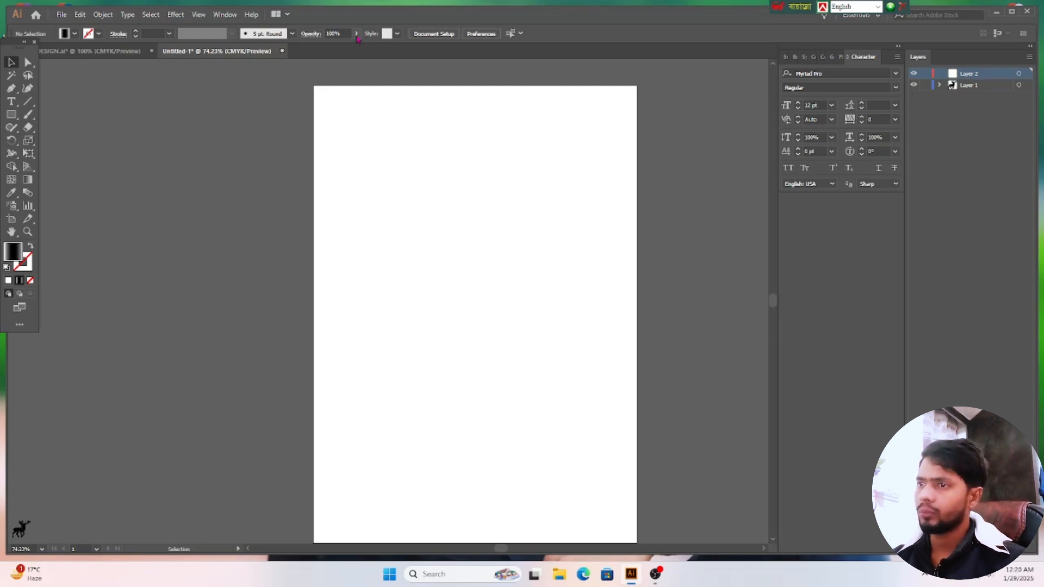
pyautogui.click(225, 14)
pyautogui.moveTo(199, 14)
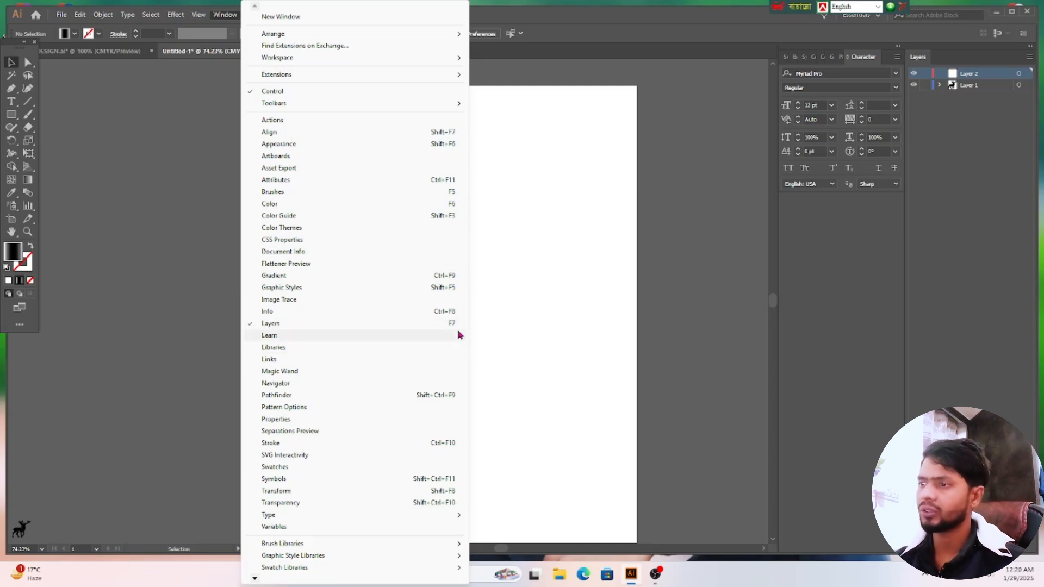
pyautogui.click(689, 219)
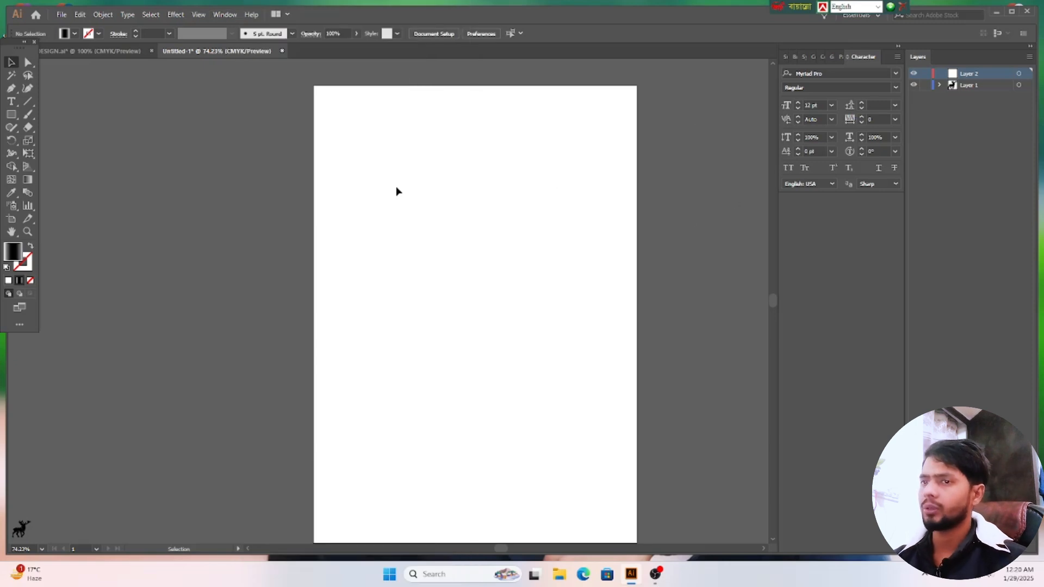
pyautogui.moveTo(309, 112); pyautogui.dragTo(519, 316)
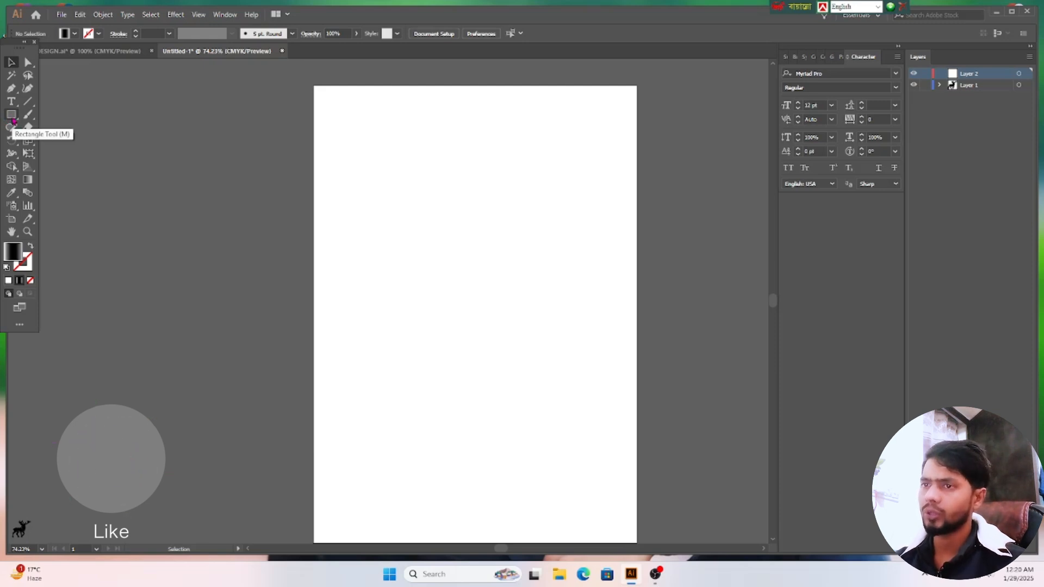
# Step: Draw a wide black rectangle about 944 × 95 px and move it across the middle of the artboard
pyautogui.click(12, 116)
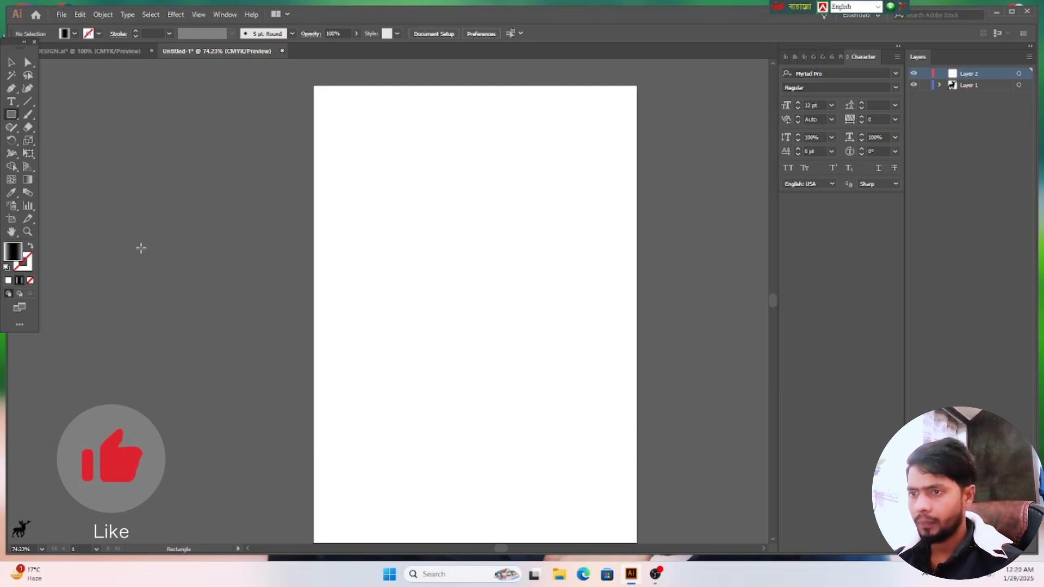
pyautogui.moveTo(124, 248); pyautogui.dragTo(636, 299)
pyautogui.press('v')
pyautogui.moveTo(391, 277); pyautogui.dragTo(496, 294)
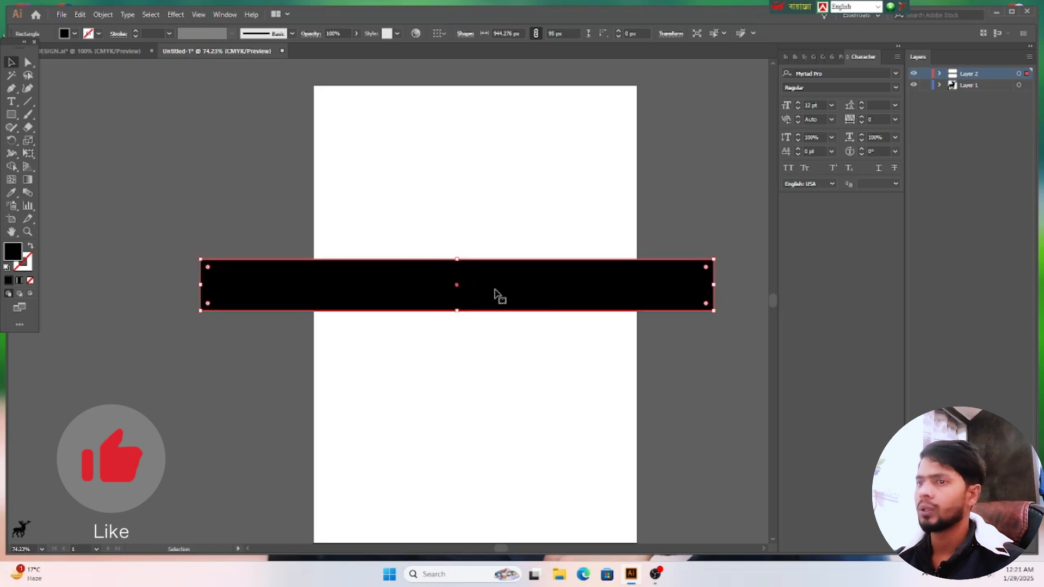
# Step: Fill the rectangle with the white-black-white linear gradient and shift its two outer white stops along the bar
pyautogui.click(28, 181)
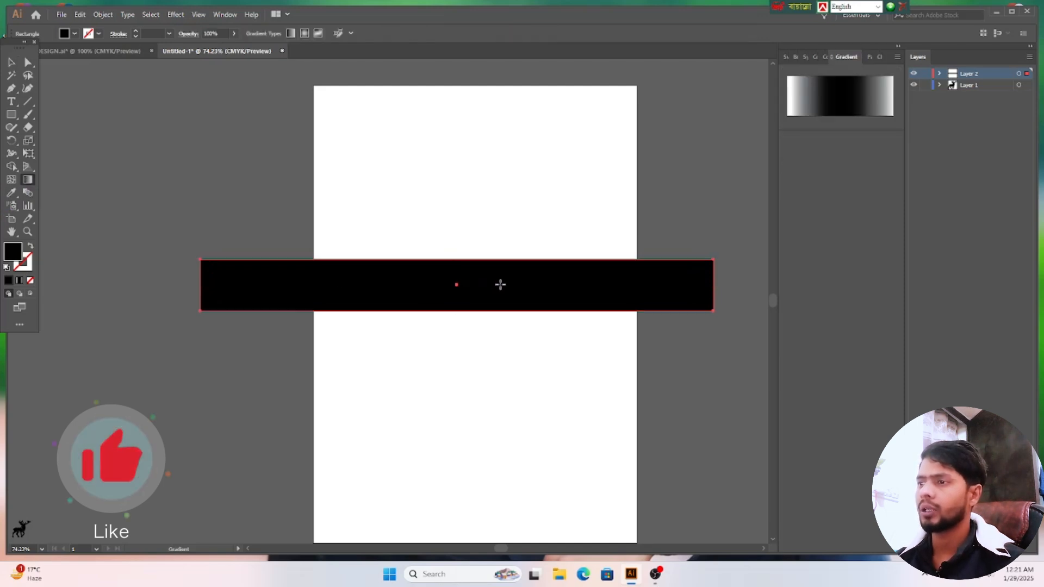
pyautogui.click(499, 284)
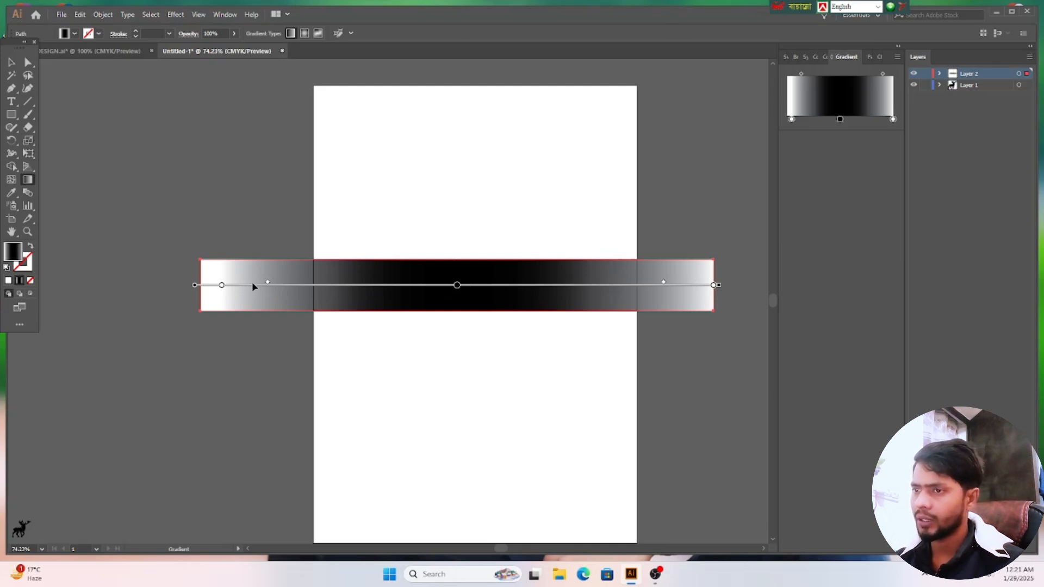
pyautogui.moveTo(222, 285); pyautogui.dragTo(214, 285)
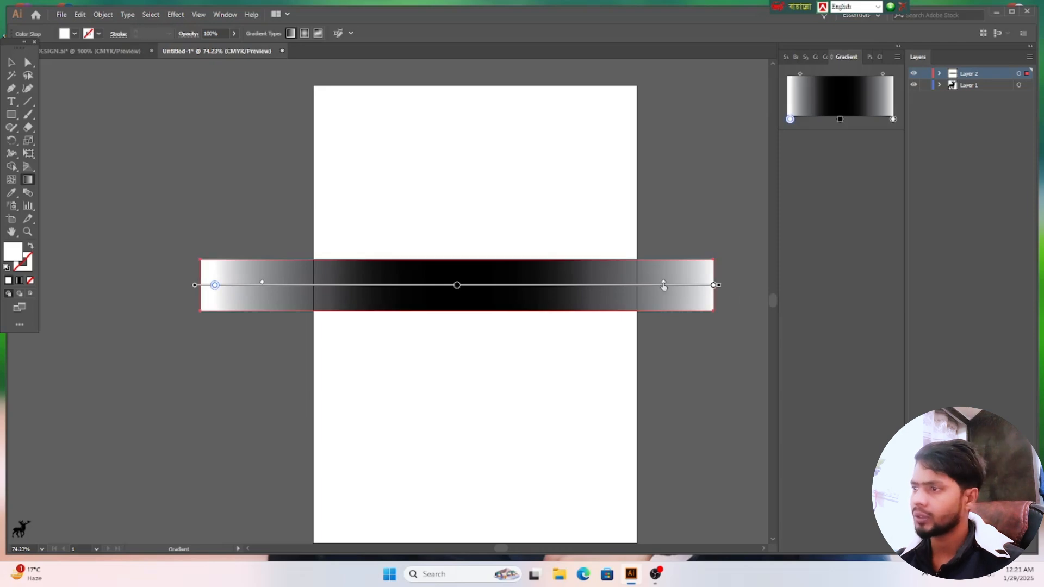
pyautogui.moveTo(713, 286); pyautogui.dragTo(679, 289)
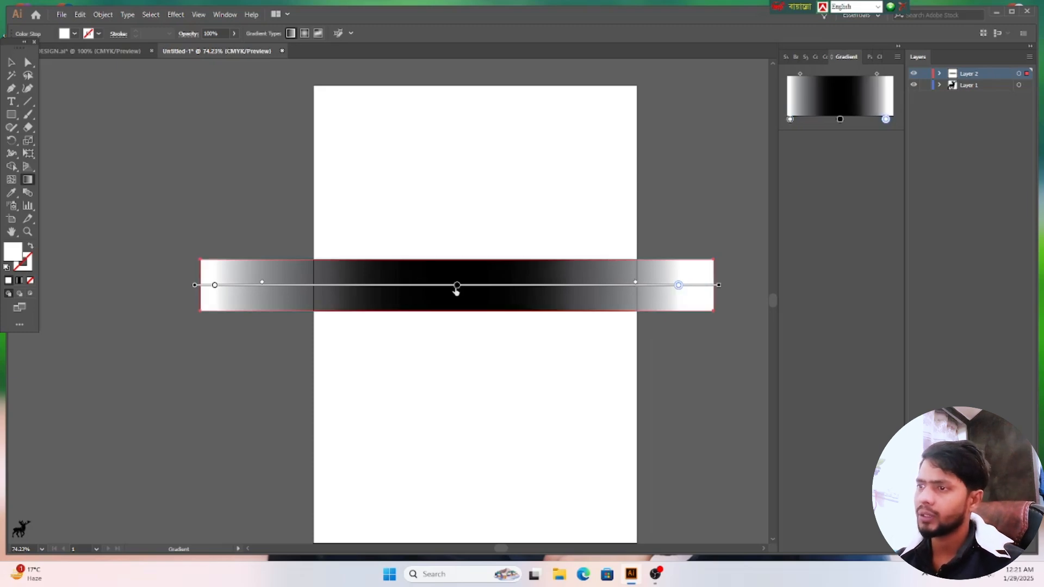
# Step: Move both white gradient stops further inward toward the black centre stop
pyautogui.doubleClick(456, 288)
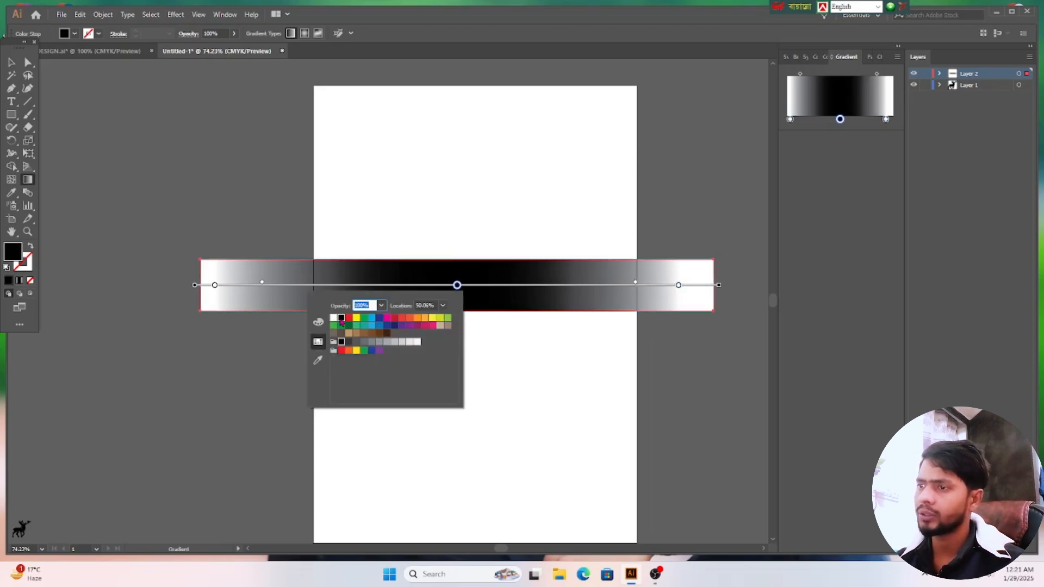
pyautogui.click(458, 293)
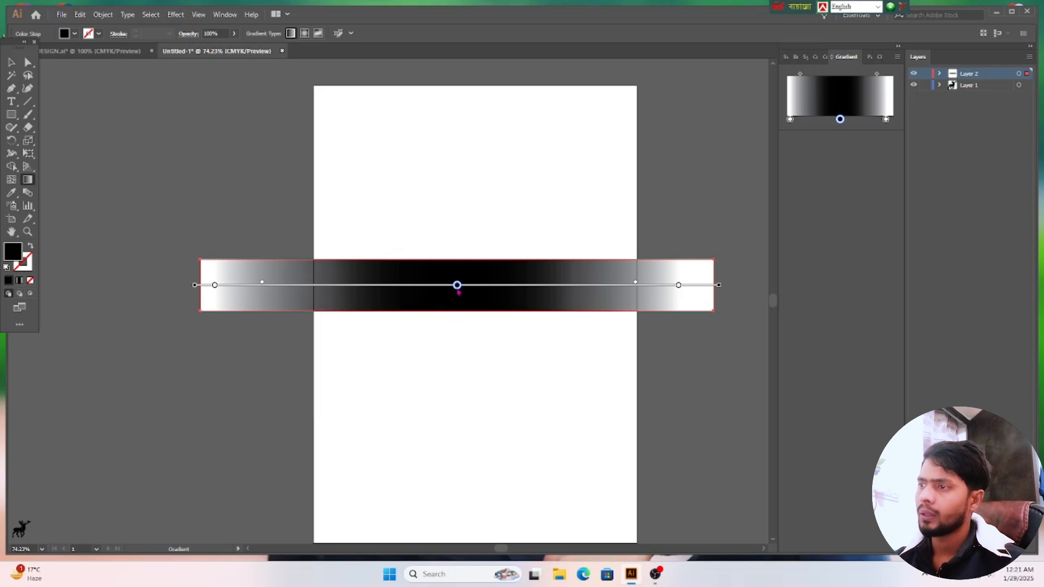
pyautogui.doubleClick(679, 287)
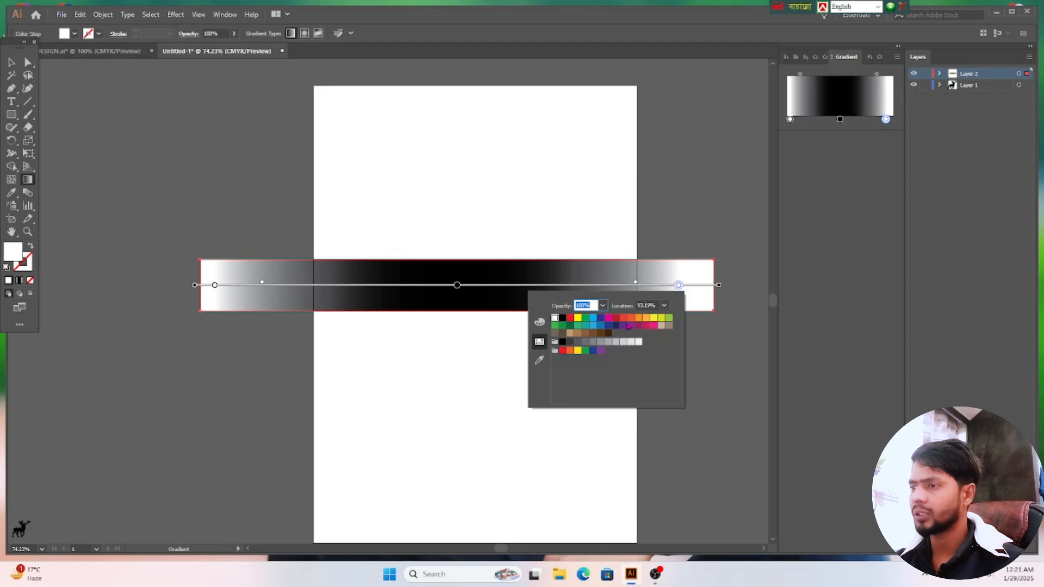
pyautogui.click(714, 361)
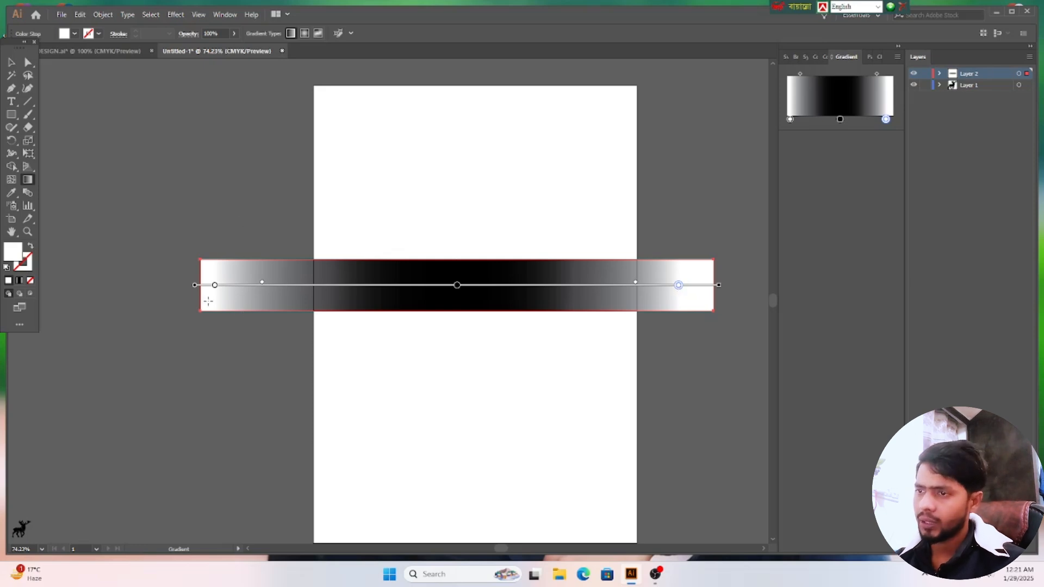
pyautogui.moveTo(215, 287); pyautogui.dragTo(233, 294)
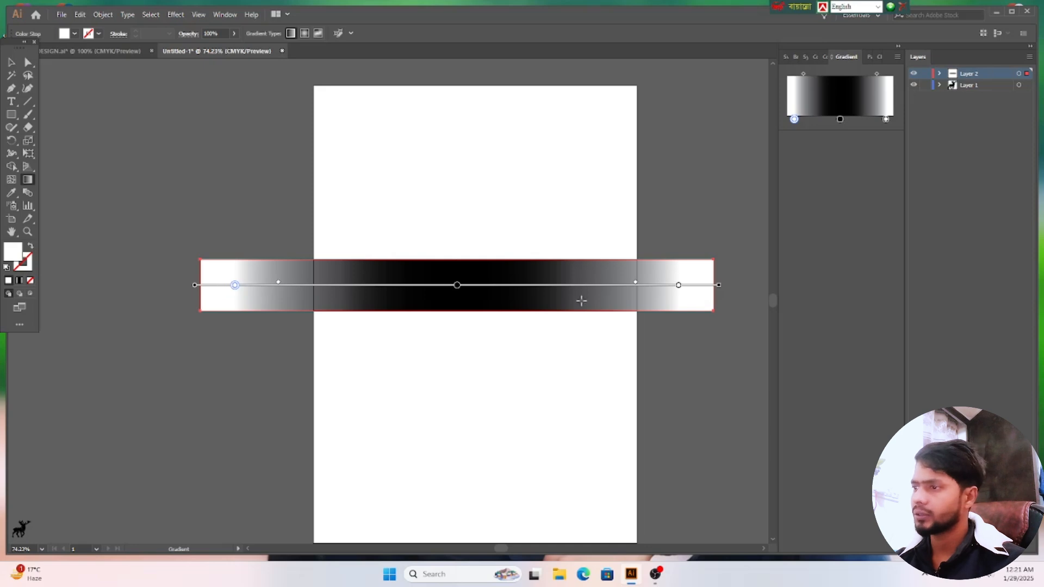
pyautogui.moveTo(679, 288); pyautogui.dragTo(660, 287)
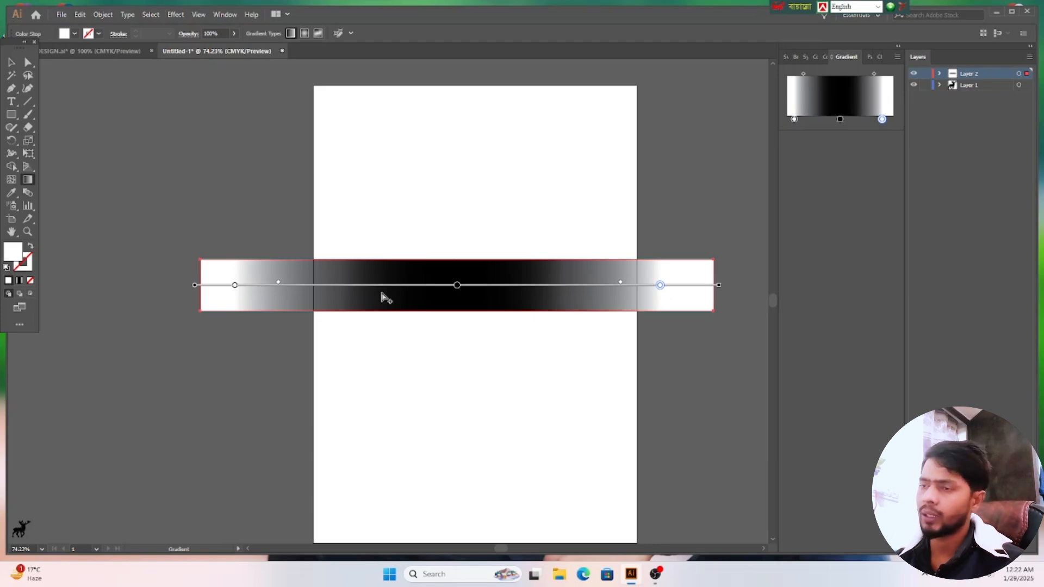
# Step: Resize the gradient rectangle into a thin bar about 595 px wide and 9.5 px high spanning the artboard
pyautogui.click(11, 62)
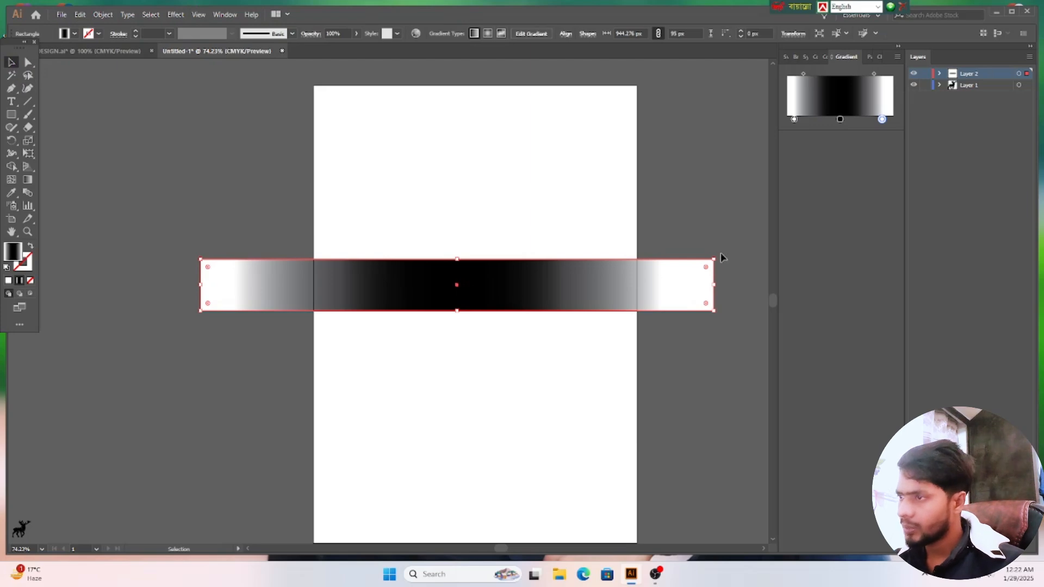
pyautogui.moveTo(457, 311); pyautogui.dragTo(496, 266)
pyautogui.click(487, 325)
pyautogui.click(498, 273)
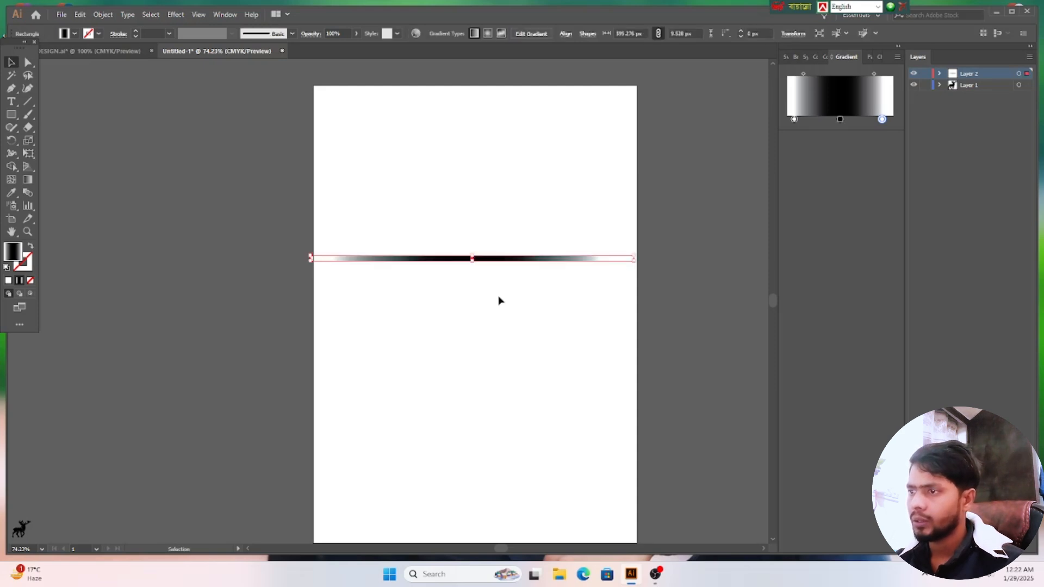
pyautogui.click(495, 265)
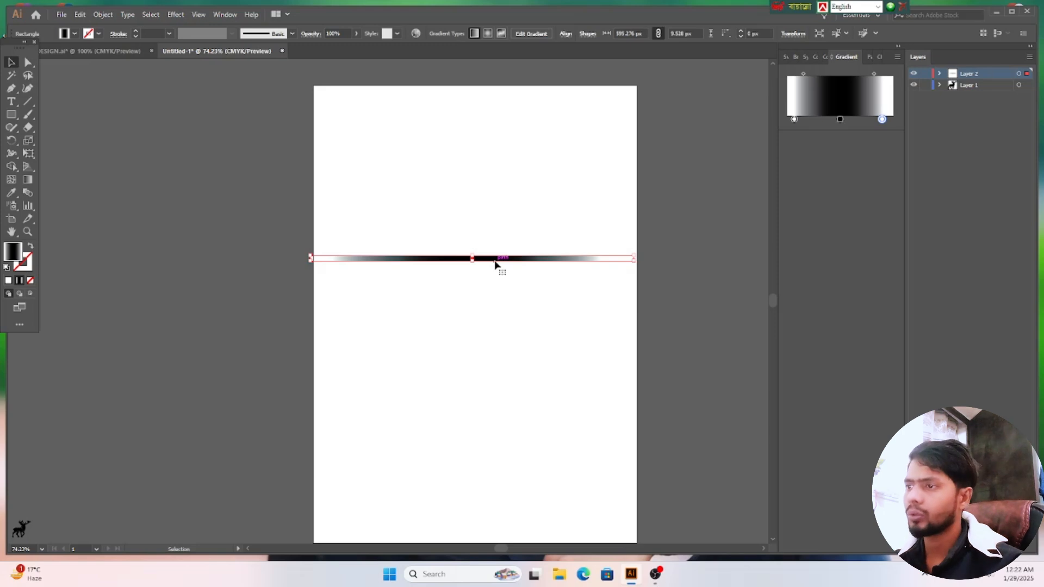
pyautogui.click(476, 310)
pyautogui.click(506, 264)
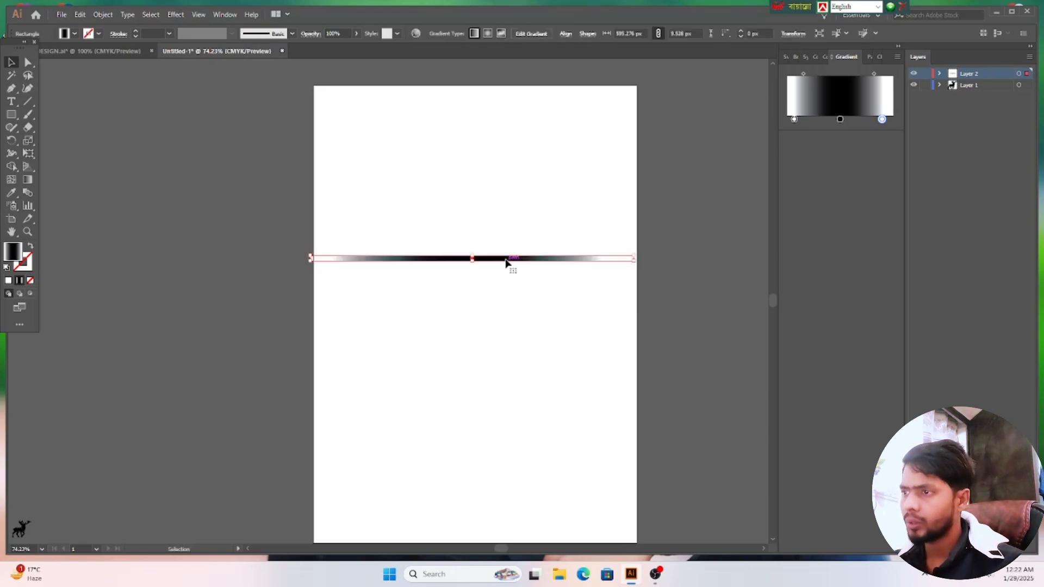
# Step: Copy the thin gradient bar just below itself and repeat the copy to build an evenly spaced stack of 15 stripes
pyautogui.moveTo(506, 264); pyautogui.dragTo(506, 273)
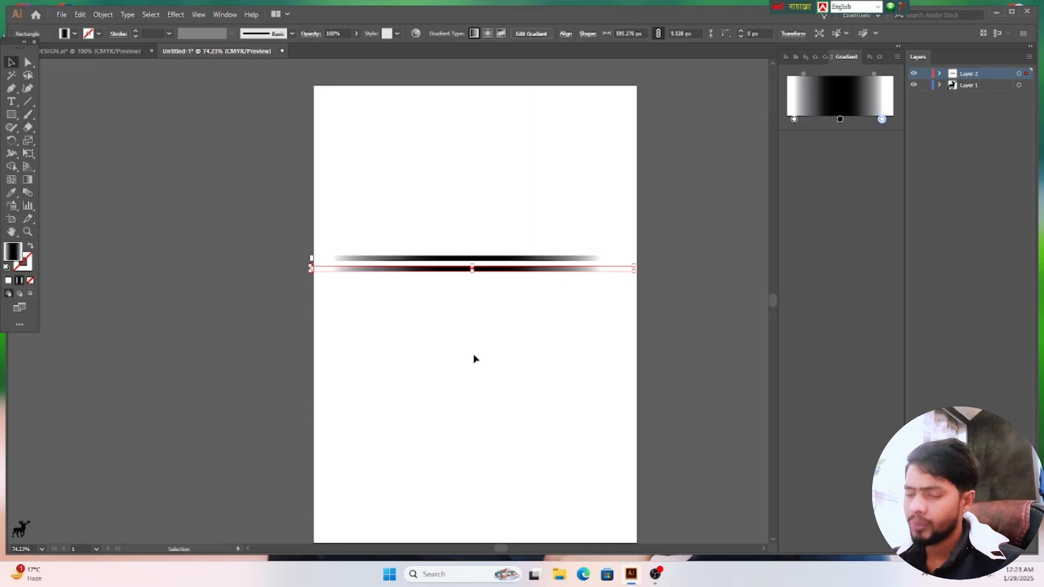
pyautogui.press('a')
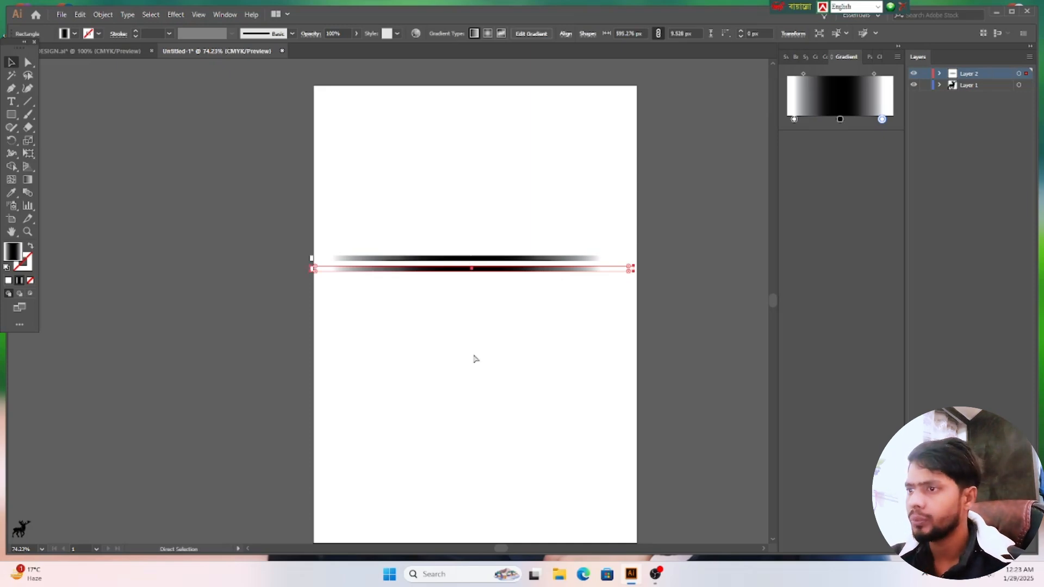
pyautogui.hotkey('ctrl', 'd')
pyautogui.hotkey('ctrl', 'd')
pyautogui.hotkey('ctrl', 'd')
pyautogui.hotkey('ctrl', 'd')
pyautogui.hotkey('ctrl', 'd')
pyautogui.hotkey('ctrl', 'd')
pyautogui.hotkey('ctrl', 'd')
pyautogui.hotkey('ctrl', 'd')
pyautogui.hotkey('ctrl', 'd')
pyautogui.hotkey('ctrl', 'd')
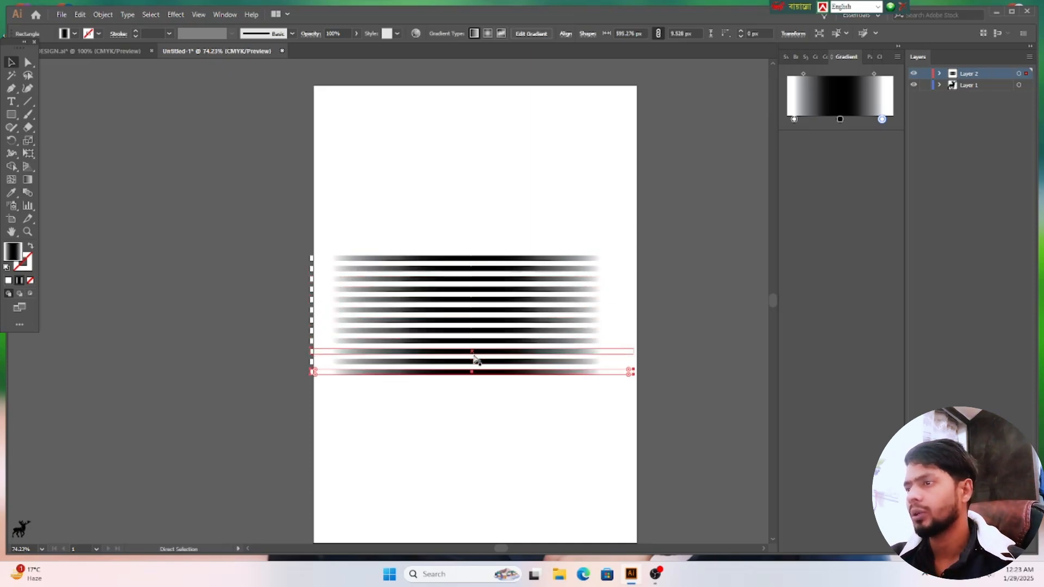
pyautogui.hotkey('ctrl', 'd')
pyautogui.hotkey('ctrl', 'd')
pyautogui.hotkey('ctrl', 'd')
pyautogui.press('v')
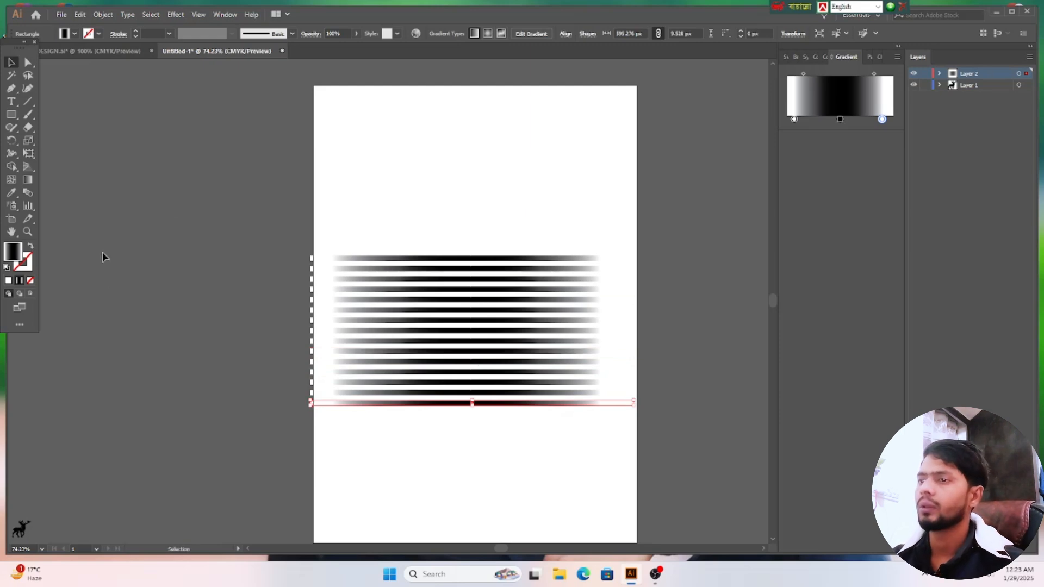
# Step: Try to align all the stripes to a common bottom edge and undo the alignment
pyautogui.click(182, 204)
pyautogui.moveTo(361, 203); pyautogui.dragTo(531, 439)
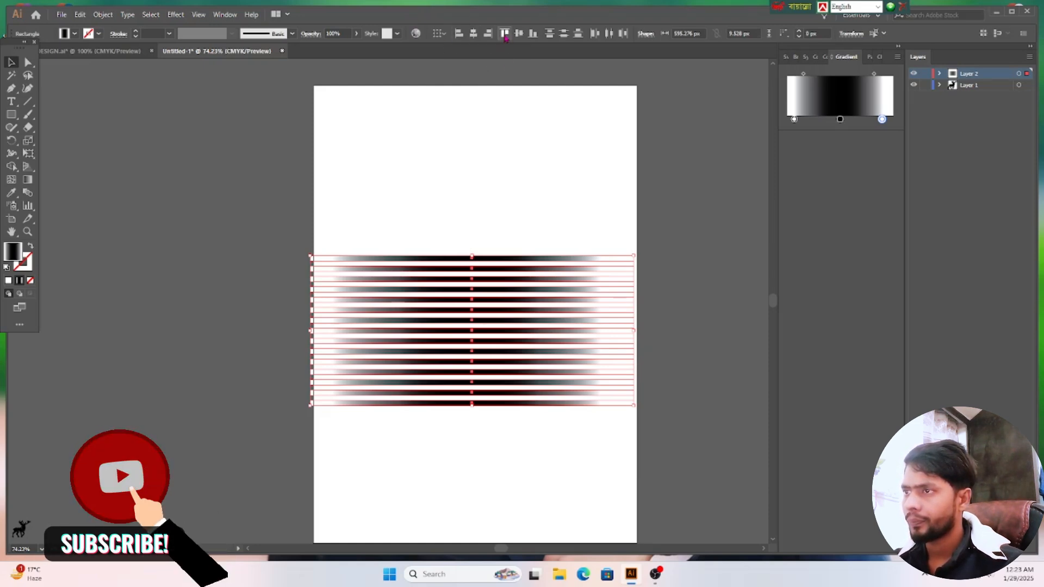
pyautogui.click(534, 35)
pyautogui.hotkey('ctrl', 'z')
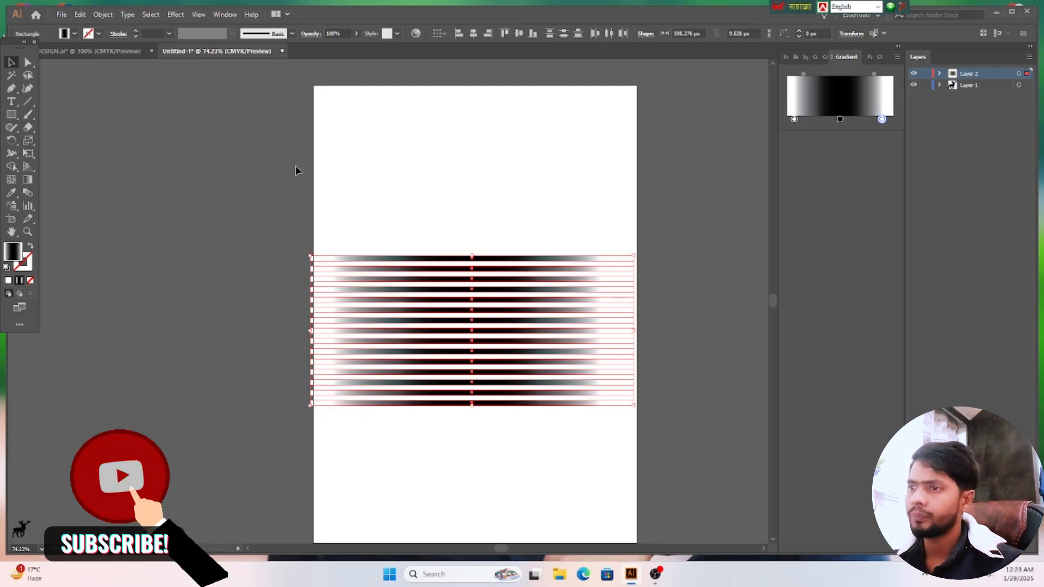
# Step: Select all the gradient stripes and group them
pyautogui.click(261, 175)
pyautogui.moveTo(315, 222); pyautogui.dragTo(590, 447)
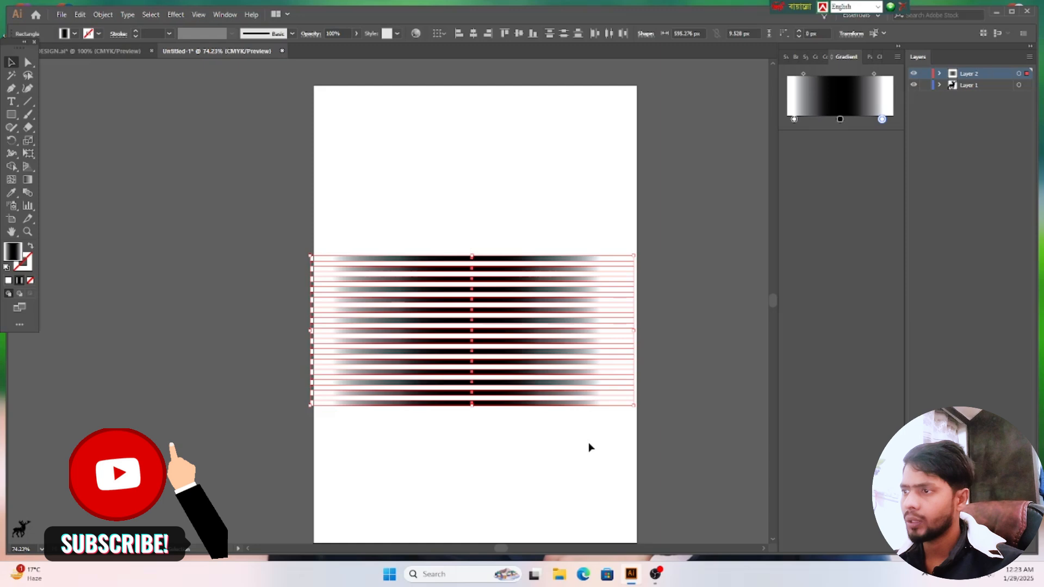
pyautogui.rightClick(401, 282)
pyautogui.click(430, 349)
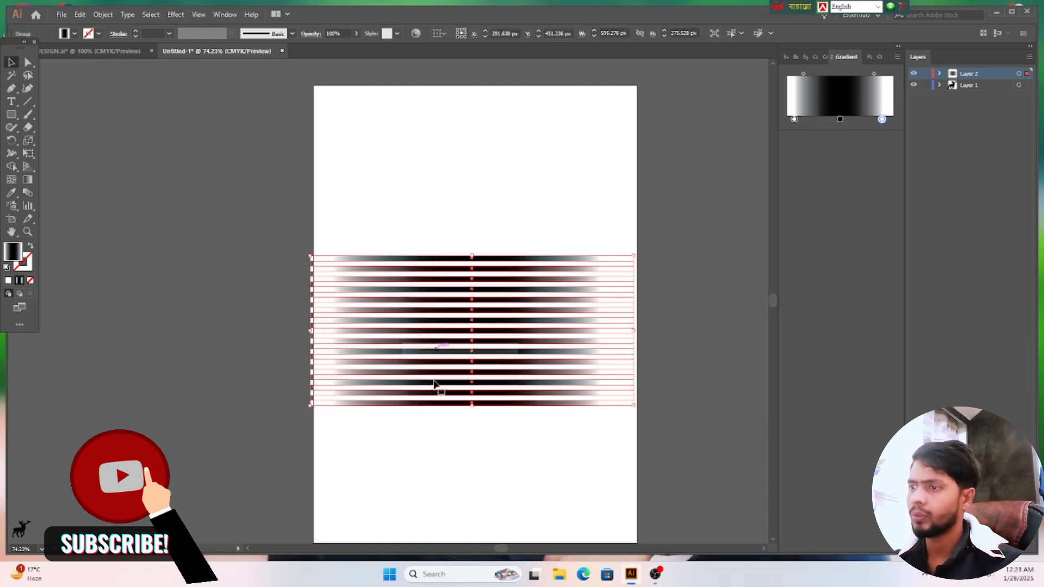
# Step: Place a light grey rectangle about 592 × 817 px over the artboard and position the stripe group across its right edge
pyautogui.moveTo(419, 331); pyautogui.dragTo(411, 290)
pyautogui.click(694, 342)
pyautogui.click(453, 295)
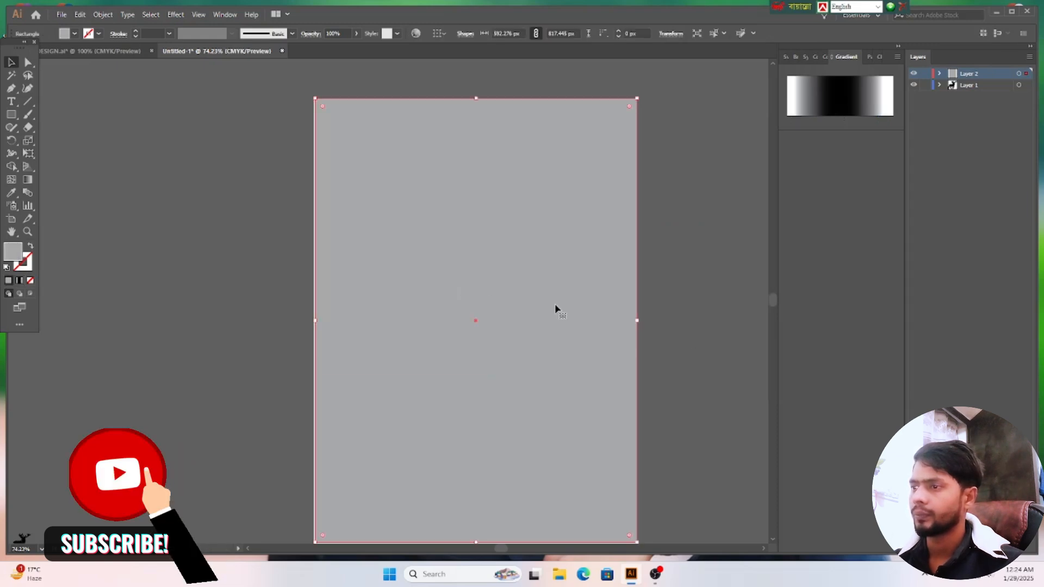
pyautogui.hotkey('ctrl', 'z')
pyautogui.click(723, 408)
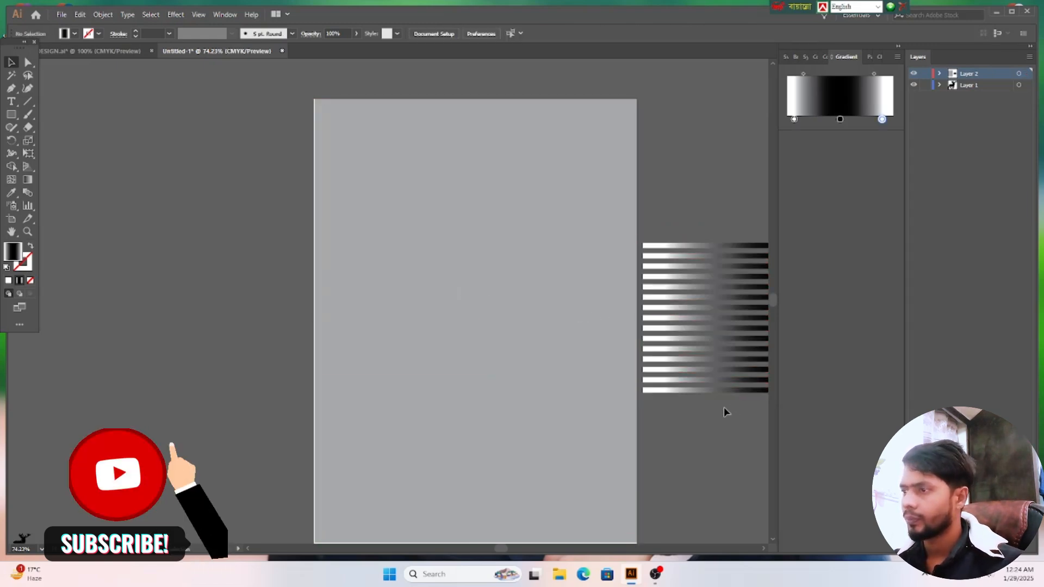
pyautogui.moveTo(729, 323); pyautogui.dragTo(612, 332)
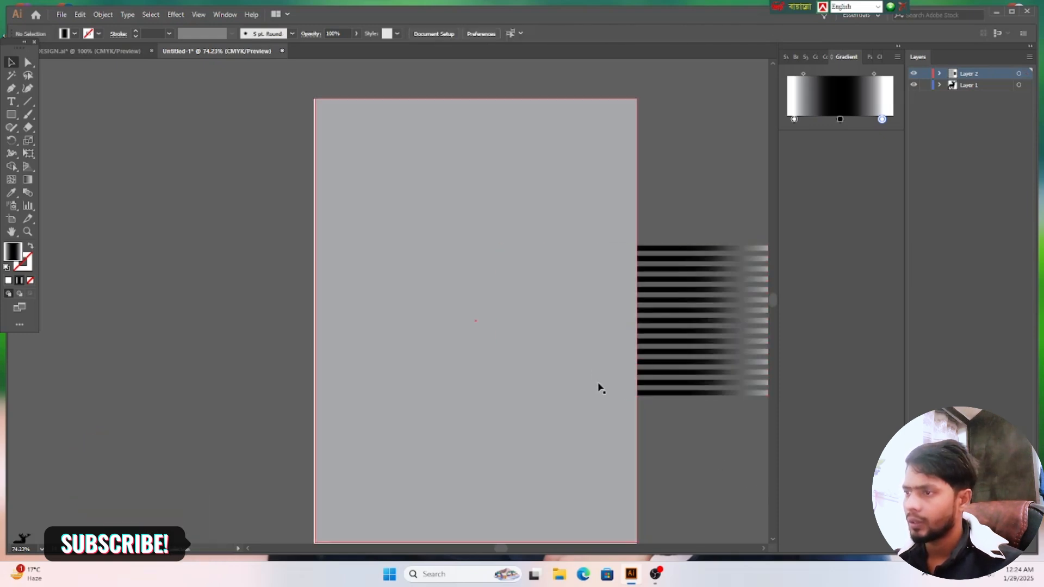
# Step: Bring the gradient stripe group in front of the grey rectangle and move it so it spans the rectangle's width across the middle
pyautogui.click(672, 293)
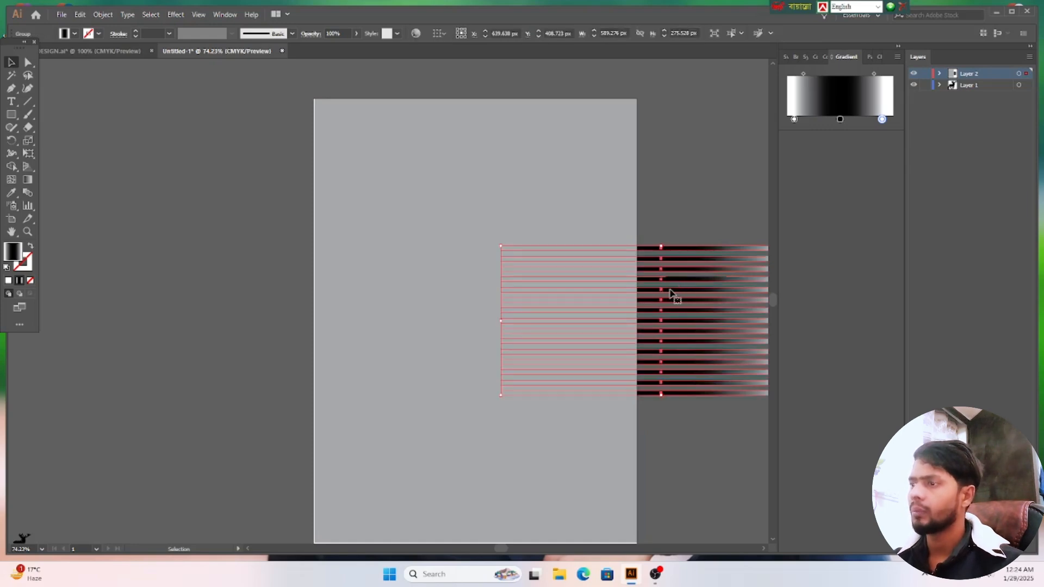
pyautogui.rightClick(670, 290)
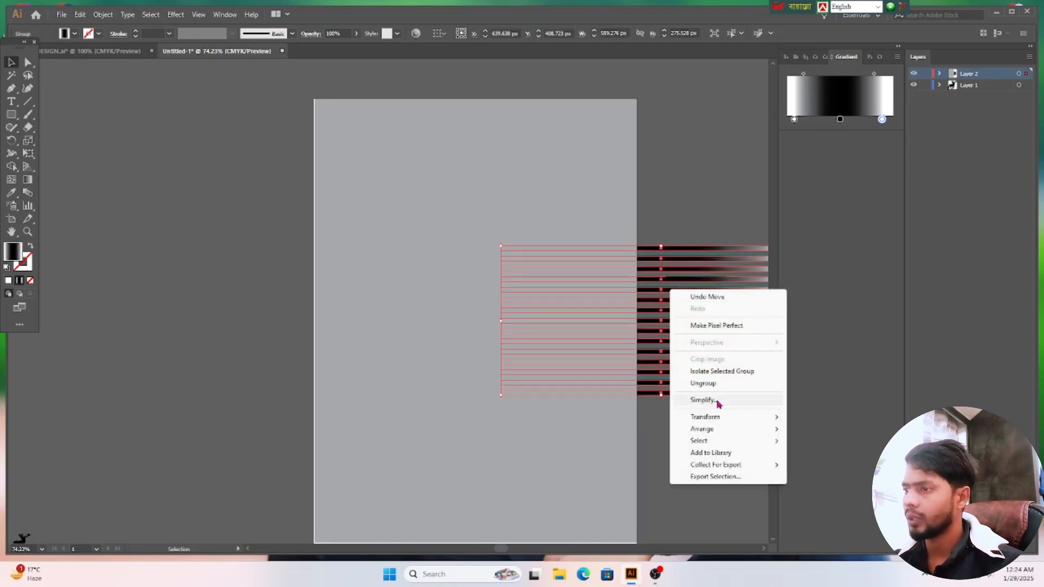
pyautogui.moveTo(702, 430)
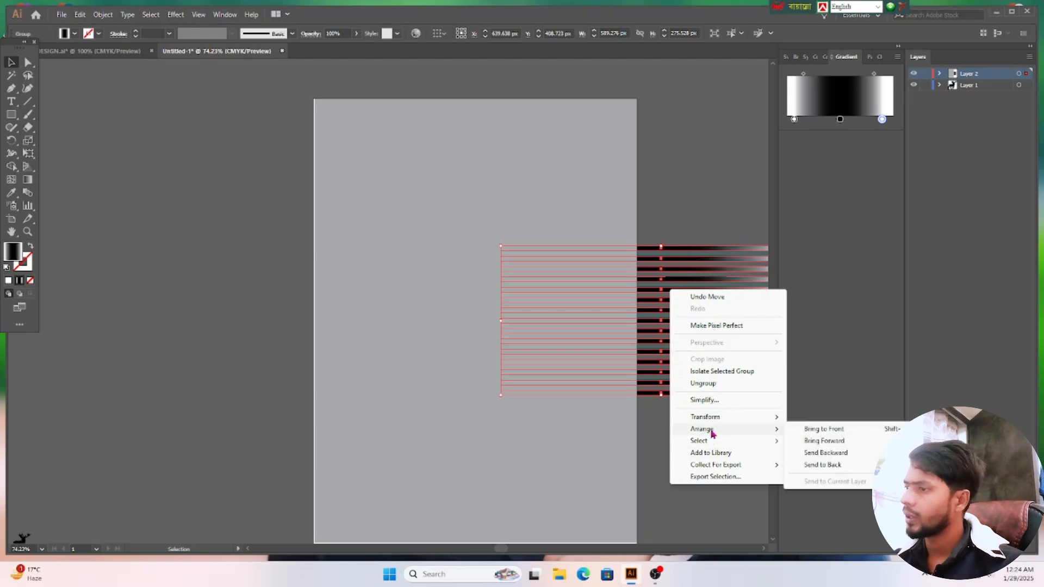
pyautogui.click(835, 433)
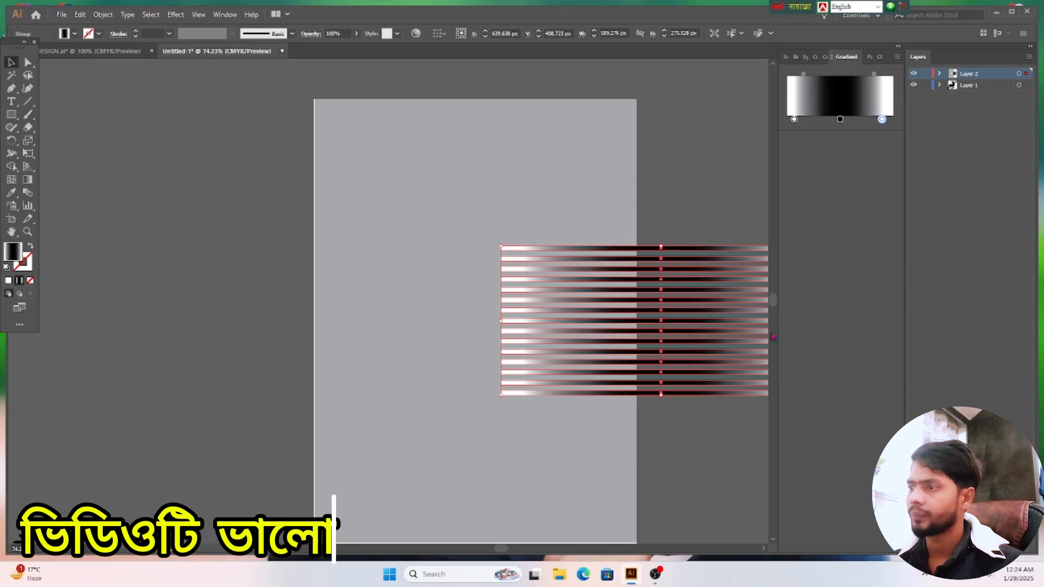
pyautogui.moveTo(688, 313); pyautogui.dragTo(503, 306)
pyautogui.click(417, 457)
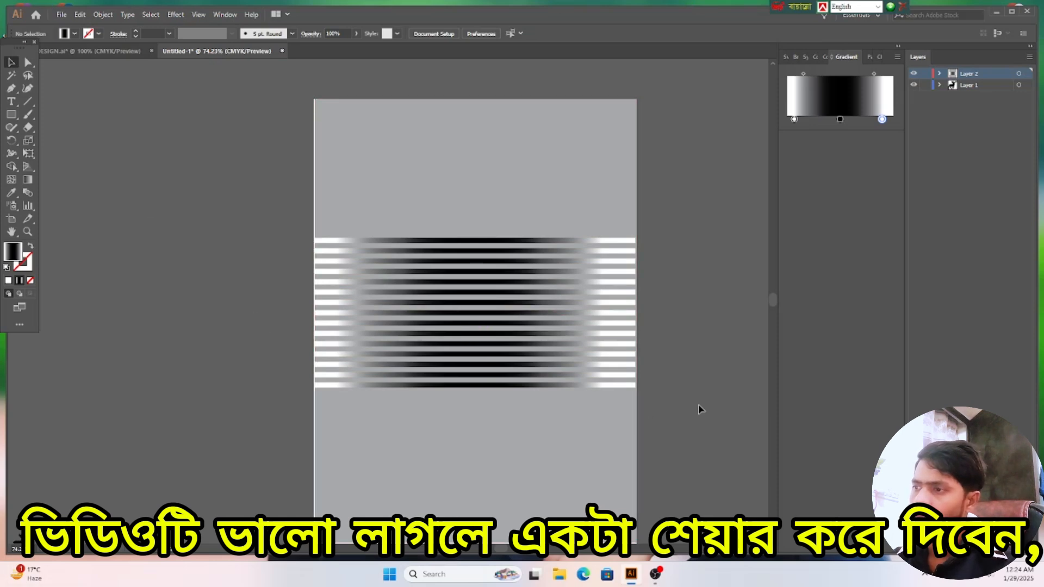
pyautogui.scroll(-1, 561, 445)
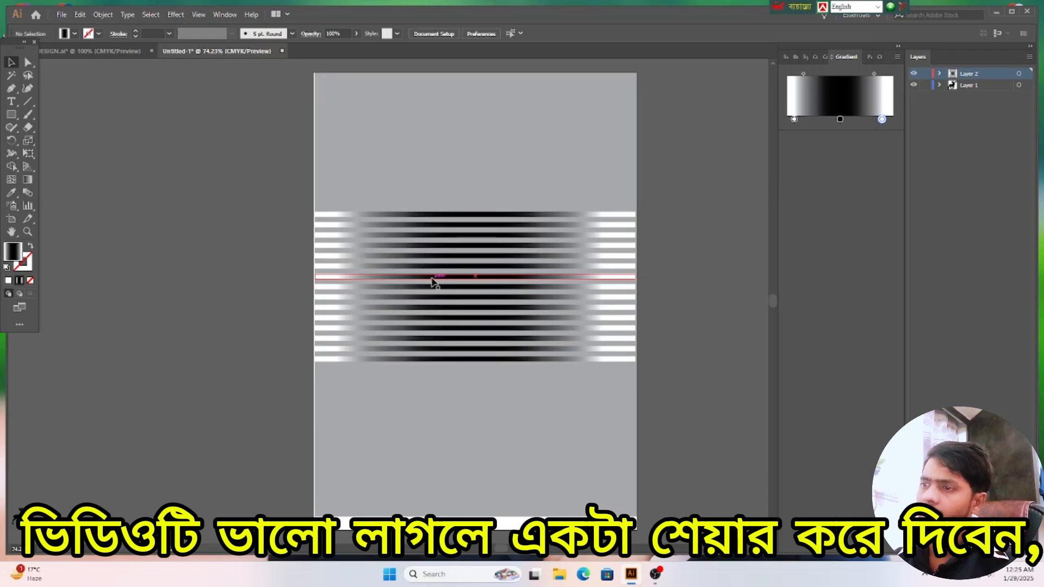
pyautogui.scroll(1, 434, 282)
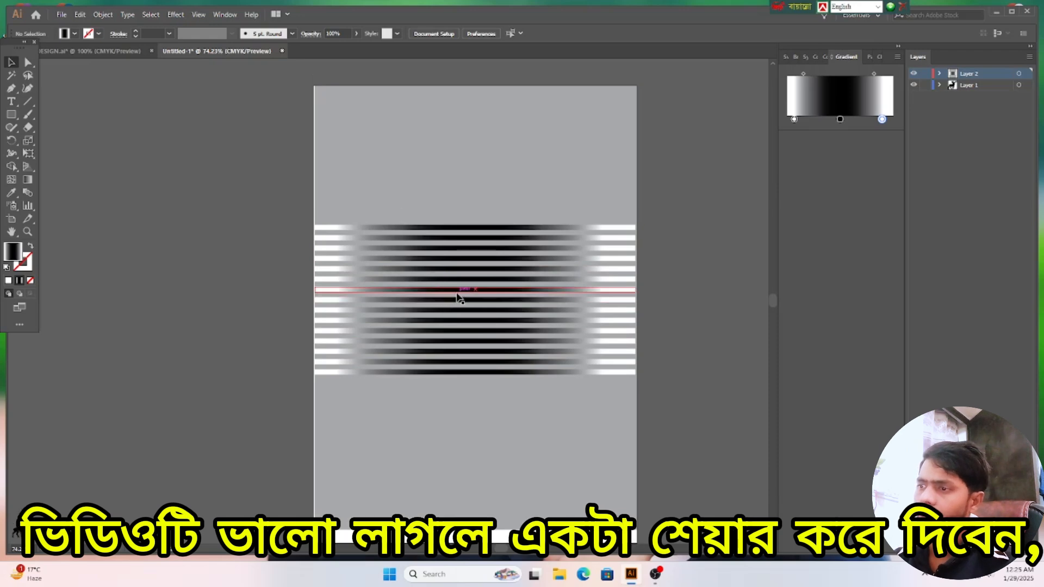
pyautogui.click(459, 290)
pyautogui.click(168, 278)
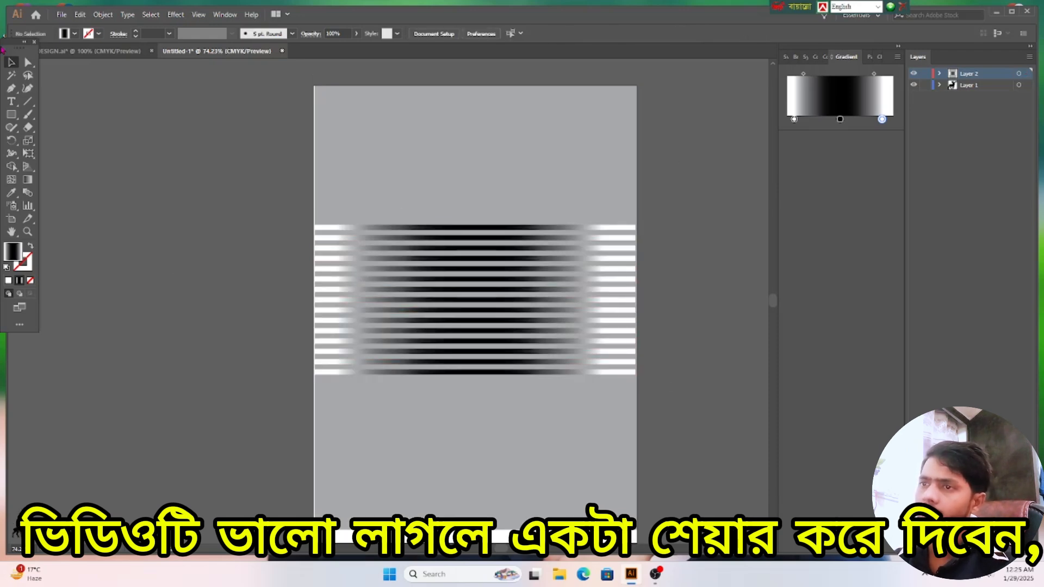
# Step: Place the tree silhouettes image 62872 from the Pront Icon All folder into the document
pyautogui.click(61, 17)
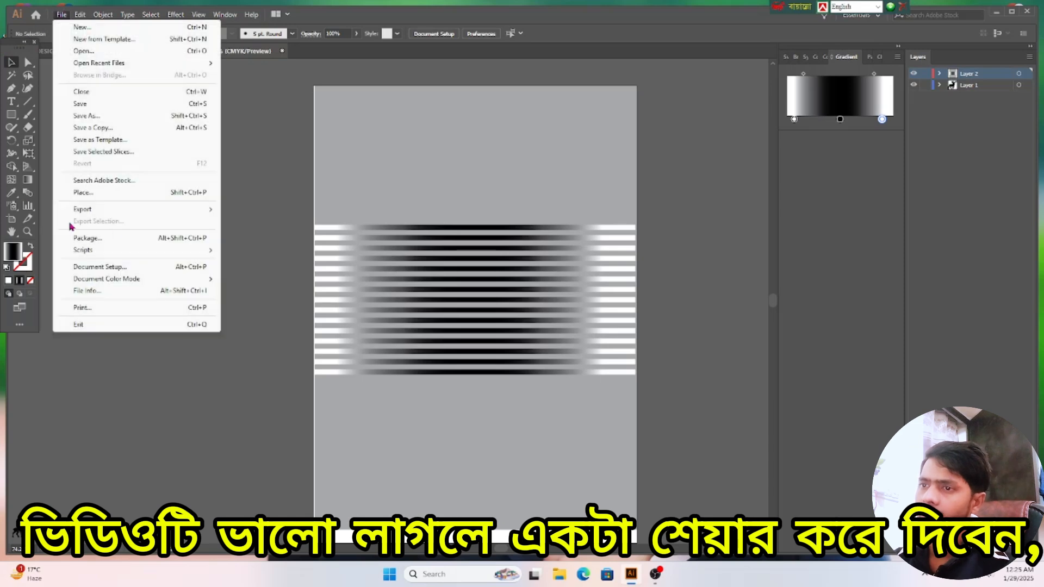
pyautogui.click(89, 193)
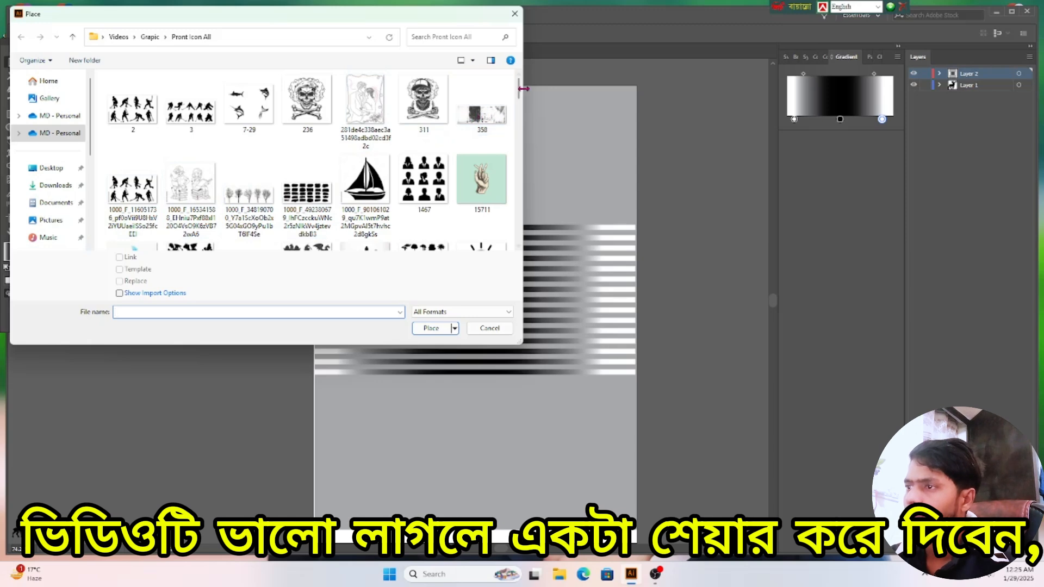
pyautogui.moveTo(519, 93)
pyautogui.mouseDown()
pyautogui.moveTo(516, 132)
pyautogui.moveTo(517, 110)
pyautogui.mouseUp()
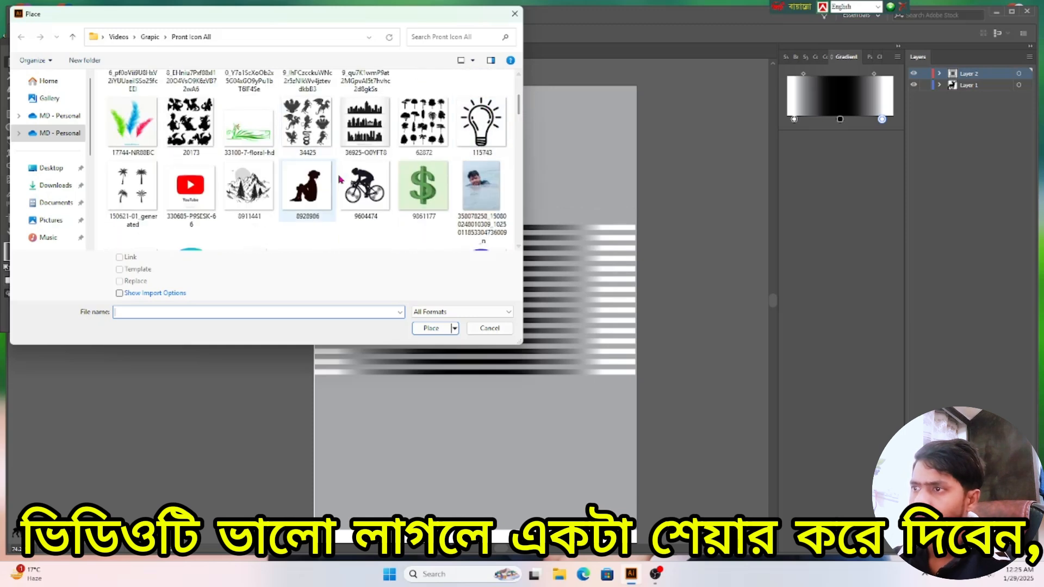
pyautogui.click(423, 124)
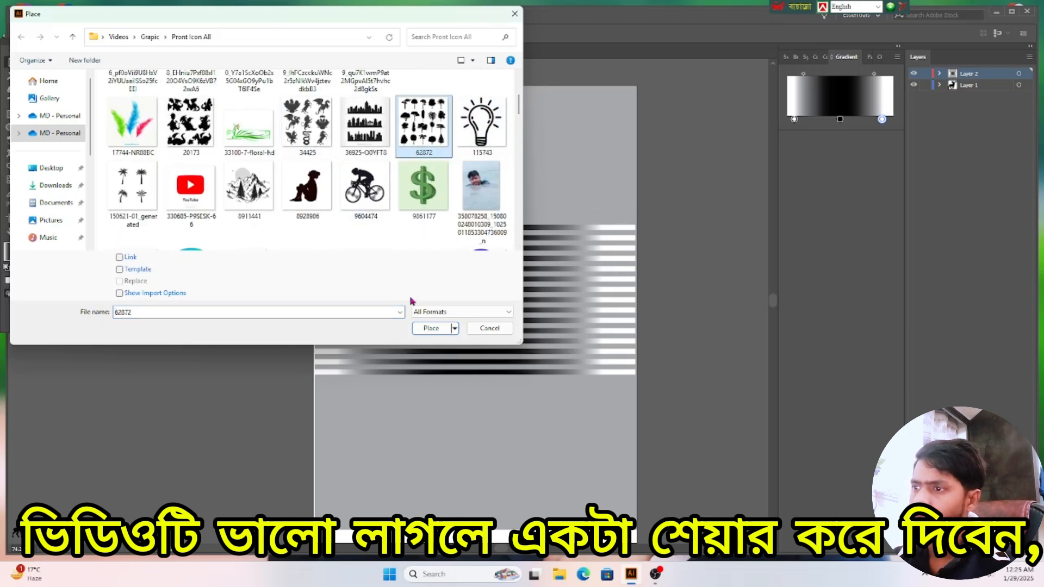
pyautogui.click(431, 329)
pyautogui.click(108, 158)
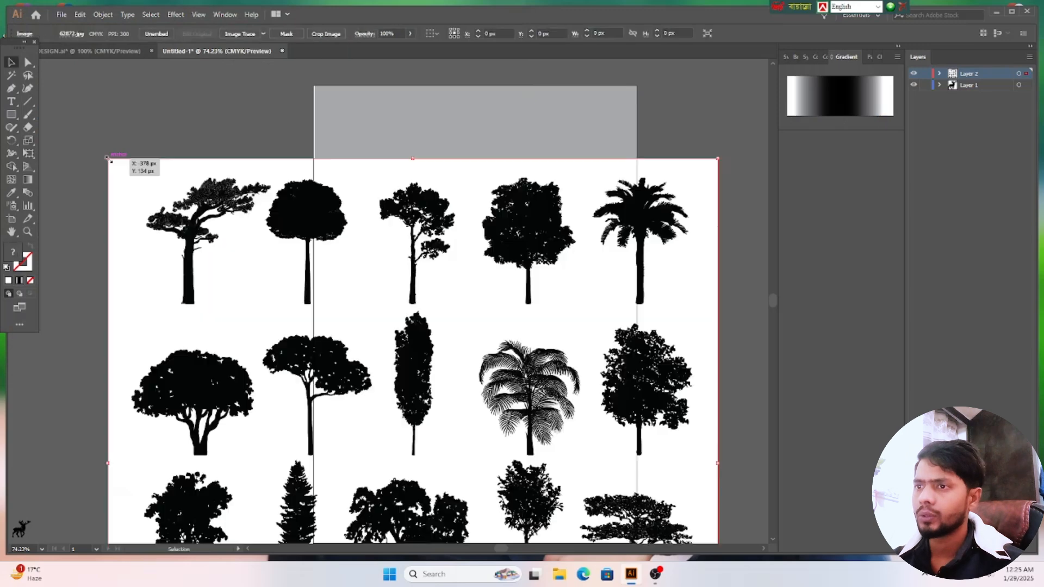
# Step: Scale the placed tree image down to about 333 × 422.5 px and move it onto the empty canvas left of the artboard
pyautogui.moveTo(108, 159); pyautogui.dragTo(501, 434)
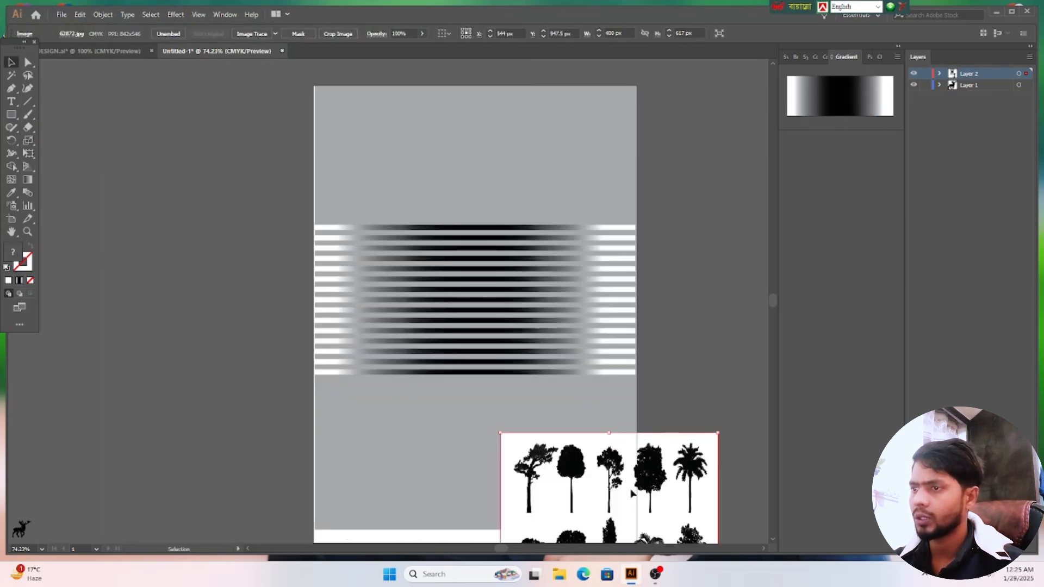
pyautogui.moveTo(632, 501); pyautogui.dragTo(228, 203)
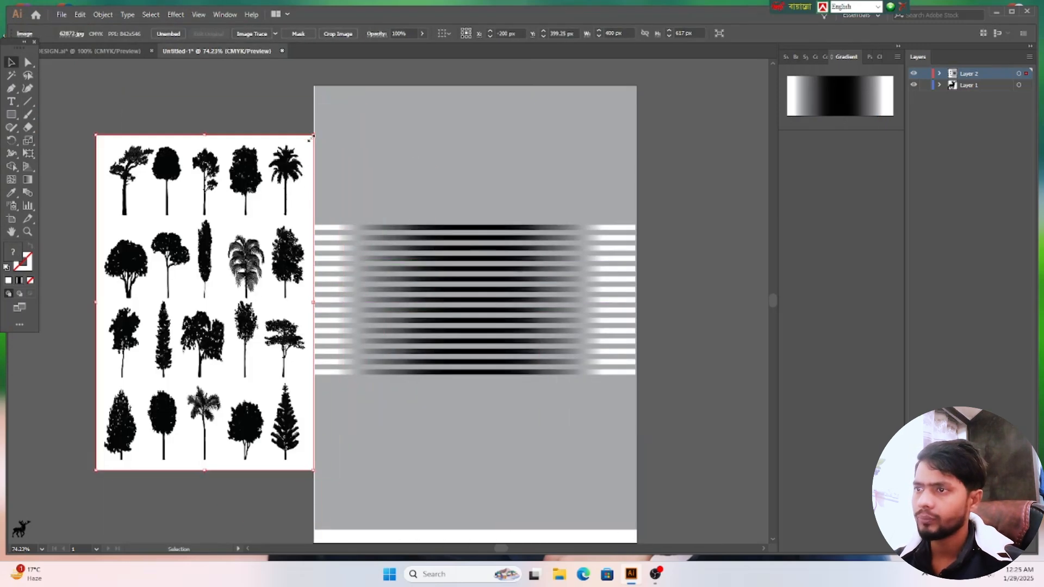
pyautogui.moveTo(309, 138); pyautogui.dragTo(277, 240)
pyautogui.moveTo(242, 299); pyautogui.dragTo(230, 236)
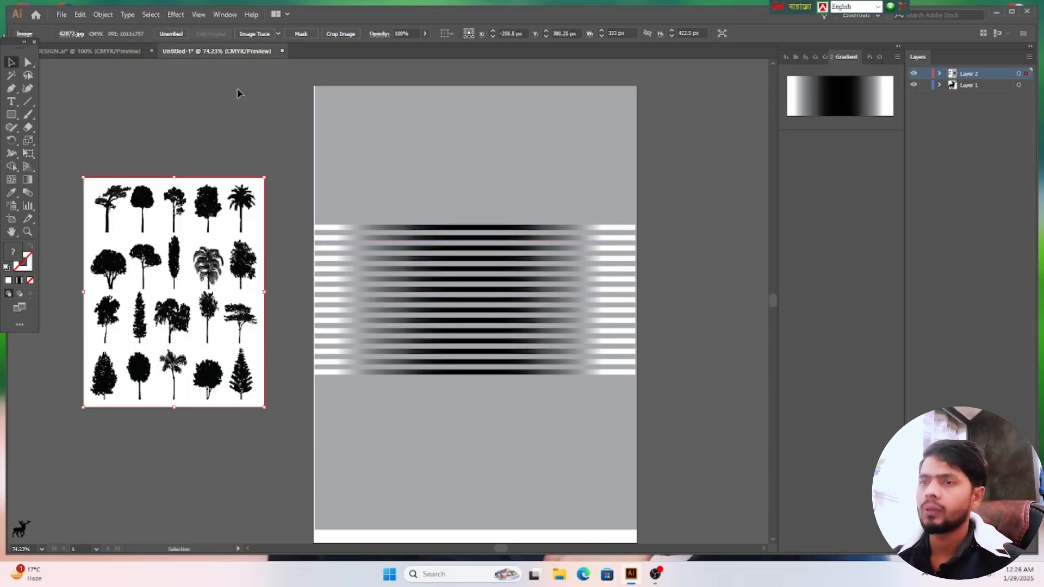
pyautogui.click(238, 94)
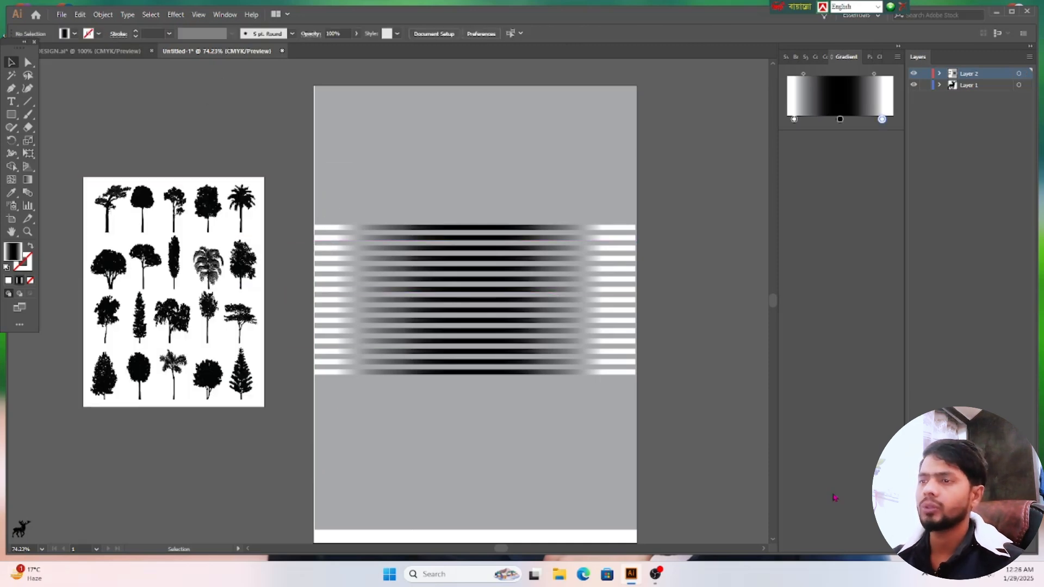
# Step: Move the tree image slightly down, then image-trace it with the default preset and expand the tracing into paths
pyautogui.click(163, 230)
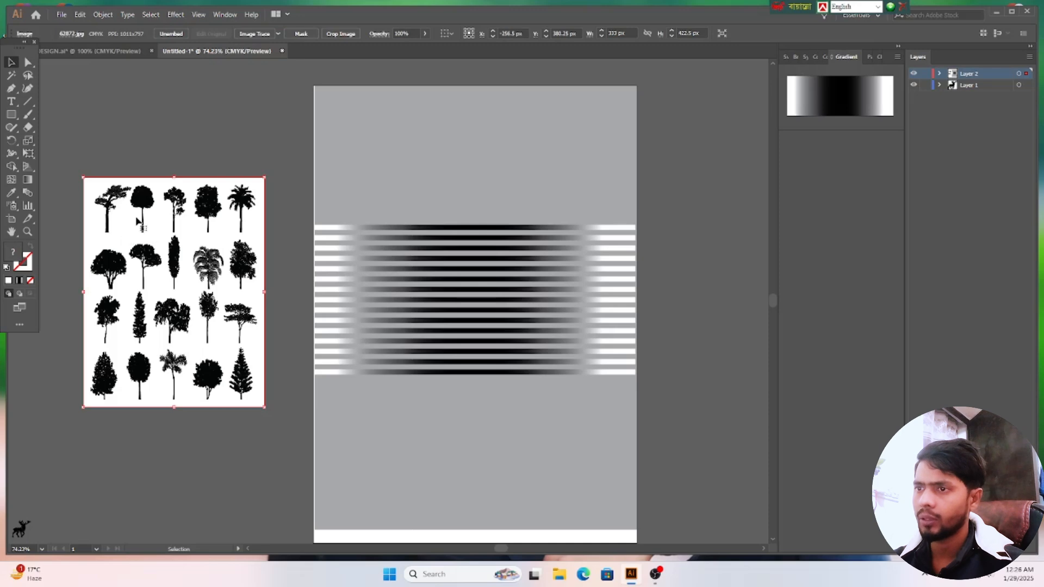
pyautogui.moveTo(196, 256); pyautogui.dragTo(204, 291)
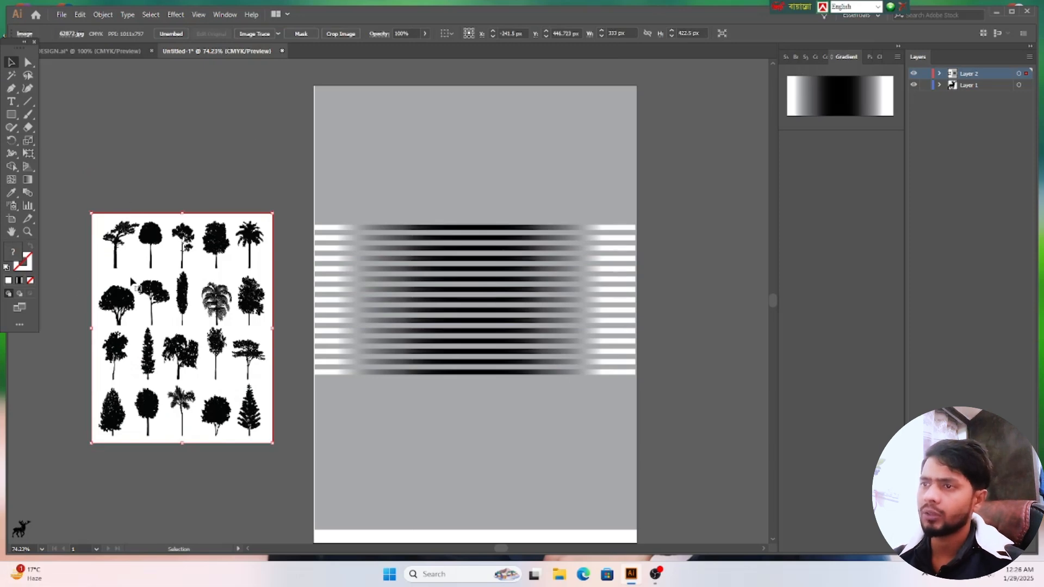
pyautogui.click(263, 37)
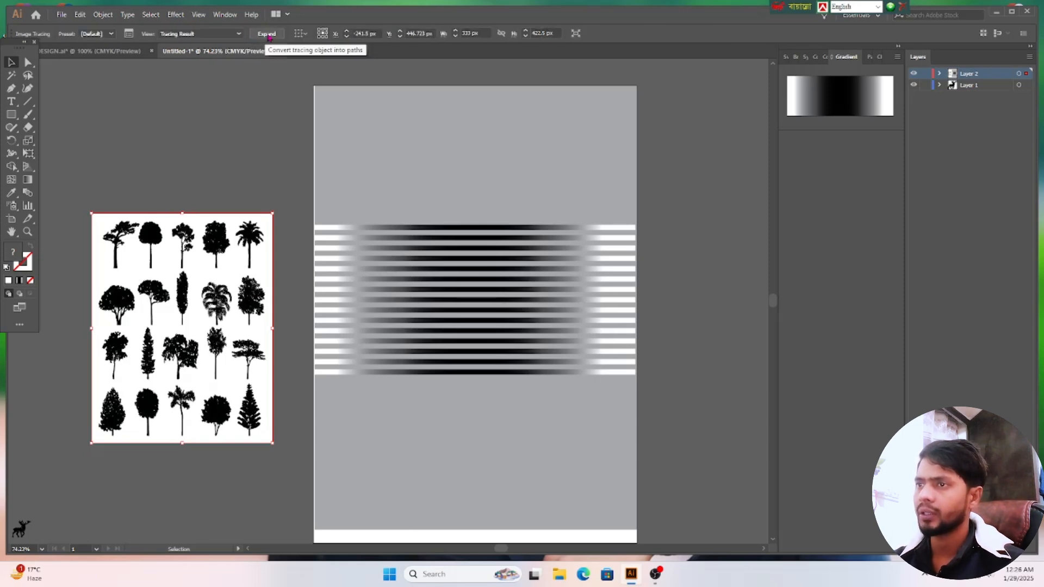
pyautogui.click(269, 35)
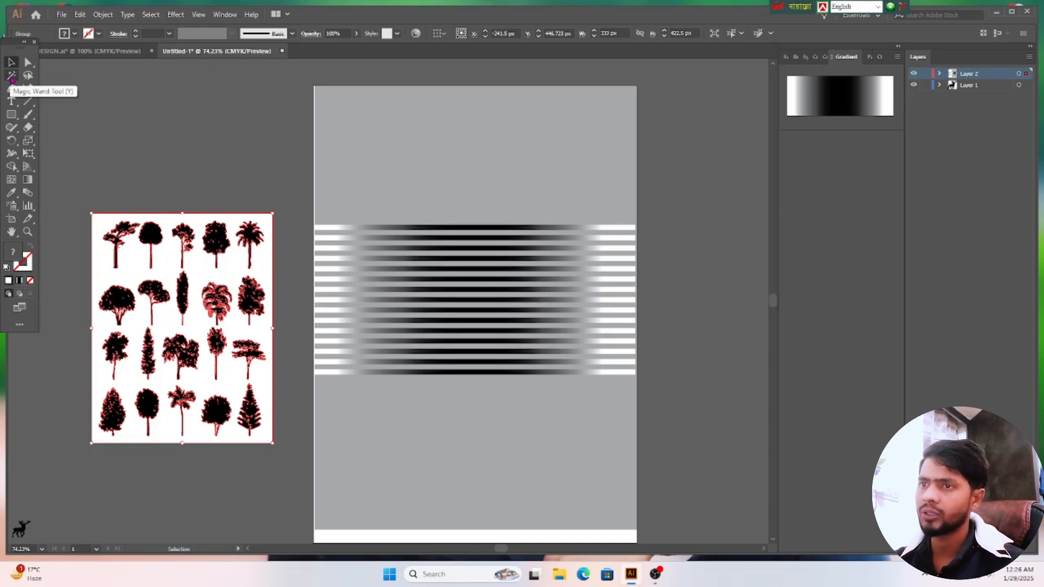
# Step: Select all white areas of the traced tree image with the Magic Wand and delete them
pyautogui.click(10, 76)
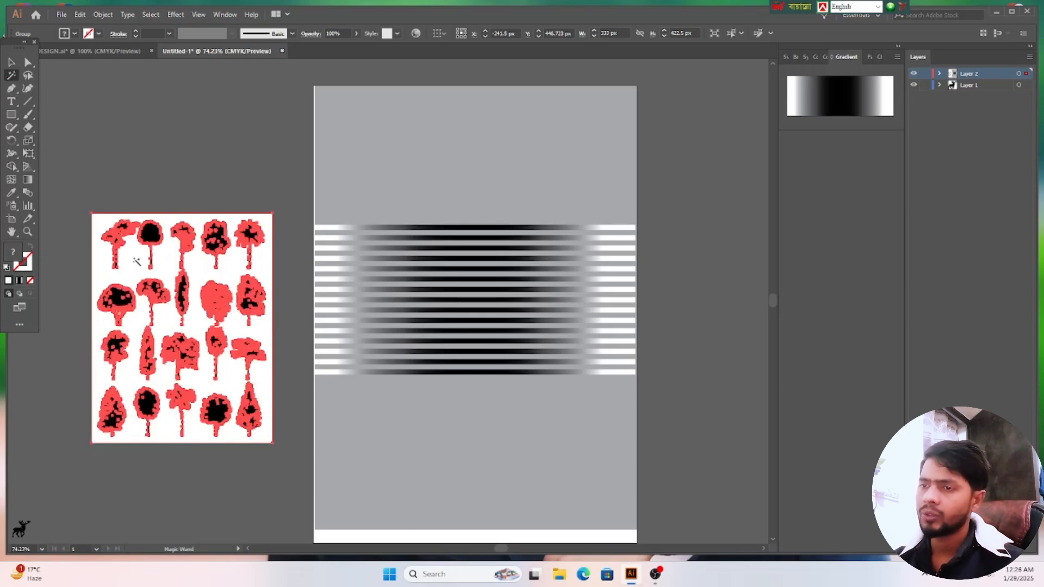
pyautogui.click(135, 261)
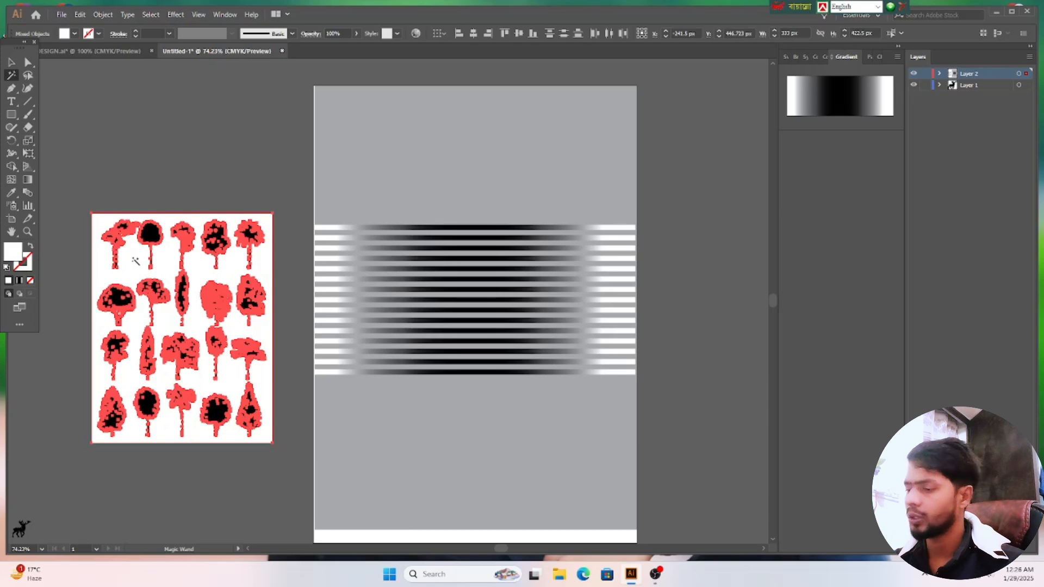
pyautogui.press('Delete')
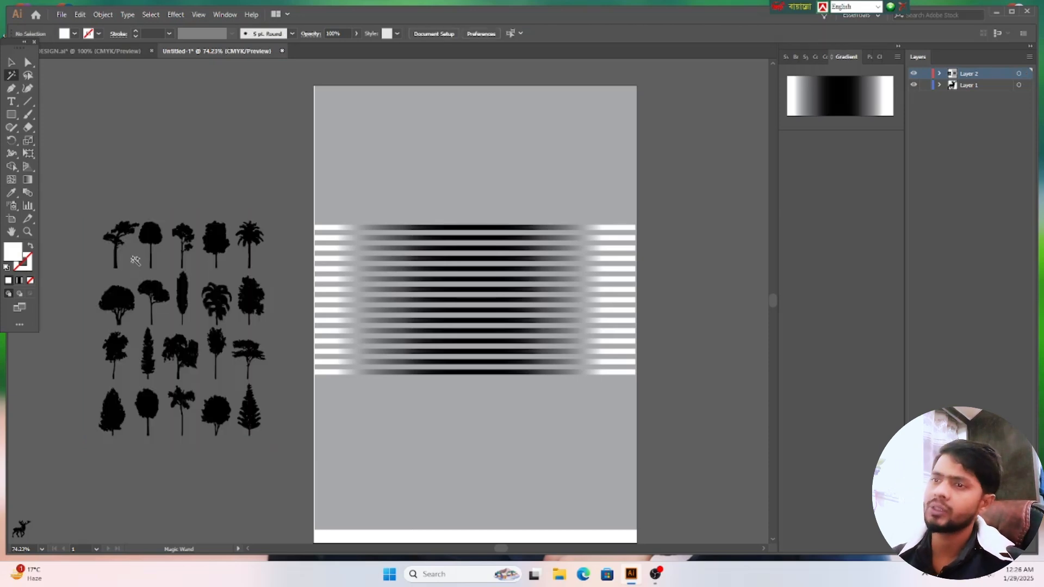
# Step: Ungroup the traced tree silhouettes so each tree can be moved separately
pyautogui.click(11, 63)
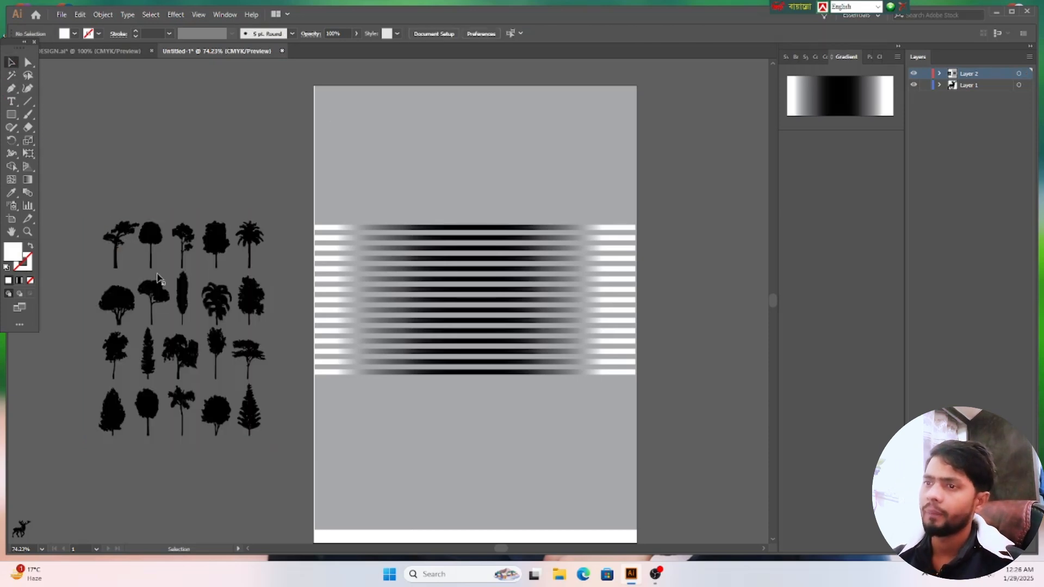
pyautogui.click(150, 235)
pyautogui.rightClick(152, 240)
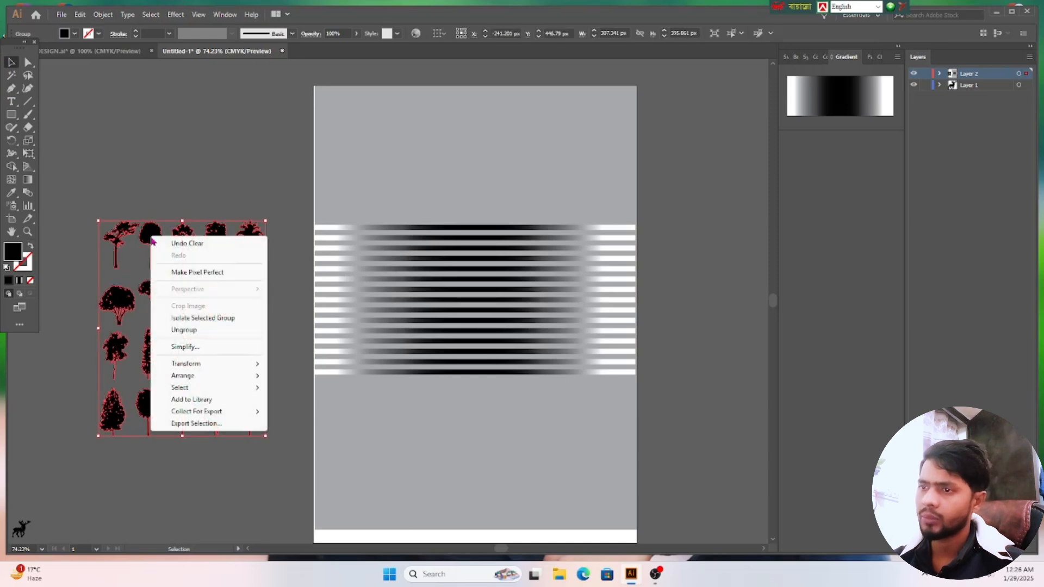
pyautogui.click(184, 330)
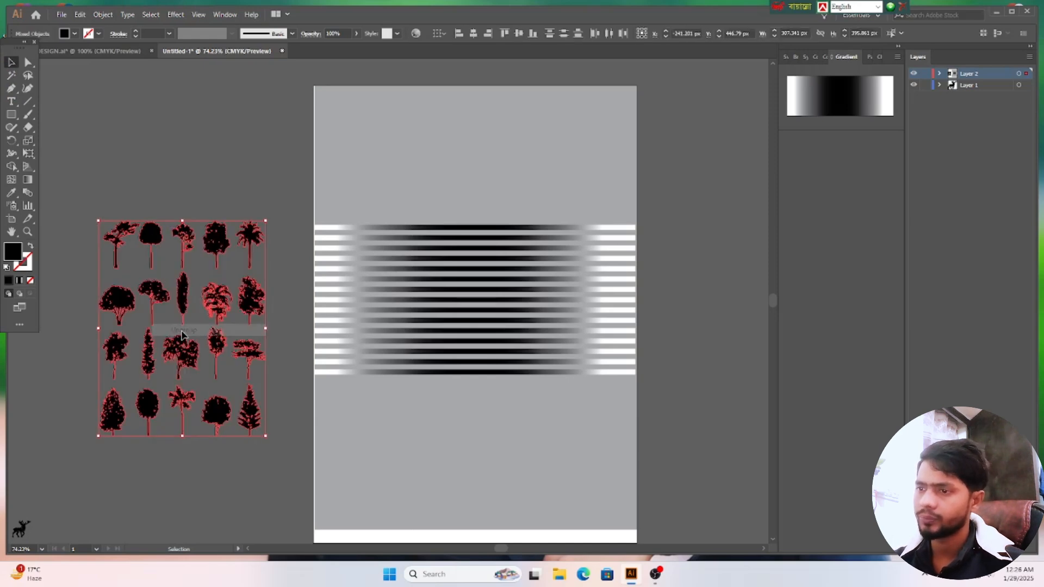
pyautogui.click(221, 492)
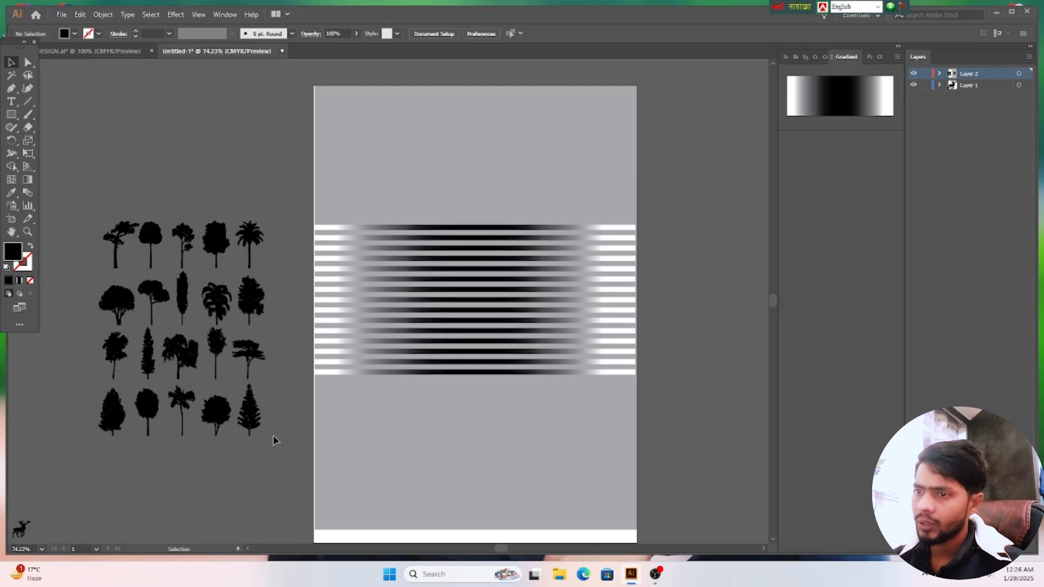
# Step: Move the bottom-row conifer onto the artboard, enlarge it to about 79 × 178 px and position it over the upper left end of the stripes
pyautogui.moveTo(255, 426); pyautogui.dragTo(392, 464)
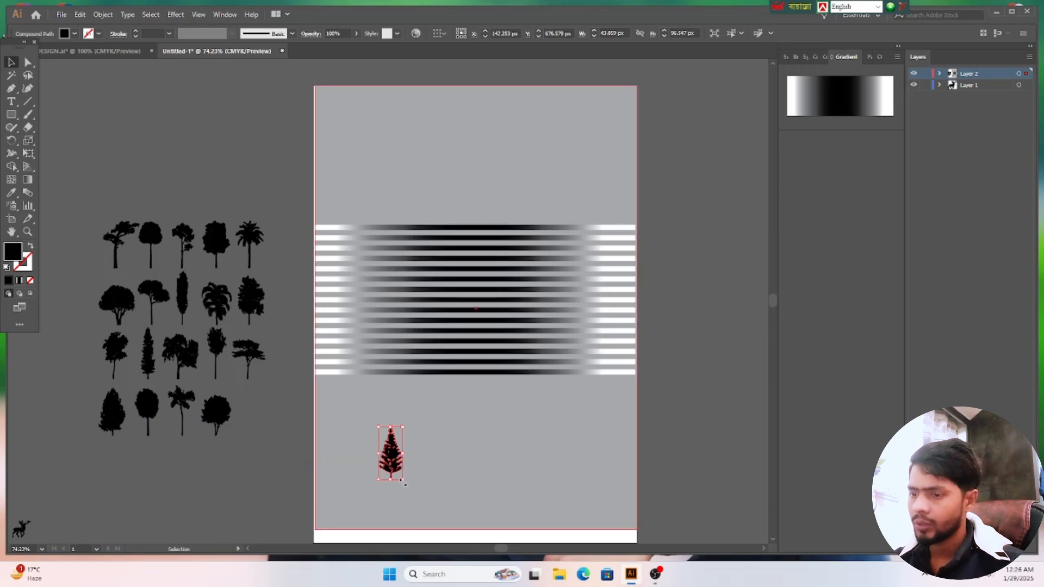
pyautogui.moveTo(402, 481); pyautogui.dragTo(367, 323)
pyautogui.scroll(3, 451, 466)
pyautogui.scroll(1, 475, 472)
pyautogui.click(276, 449)
pyautogui.moveTo(370, 249); pyautogui.dragTo(357, 279)
pyautogui.click(335, 419)
pyautogui.moveTo(337, 332); pyautogui.dragTo(341, 331)
pyautogui.click(362, 409)
pyautogui.click(341, 356)
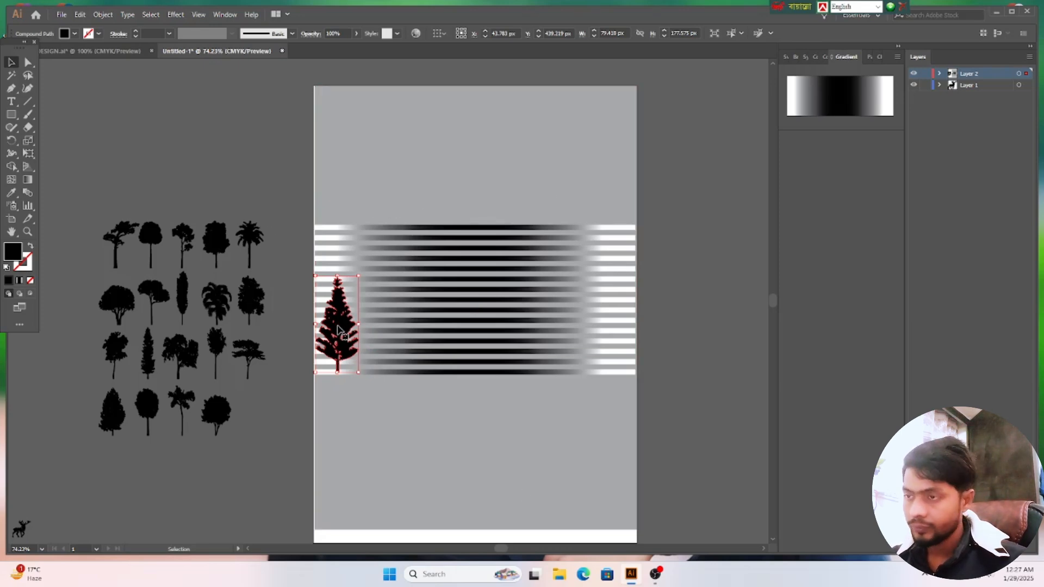
pyautogui.moveTo(337, 326); pyautogui.dragTo(337, 318)
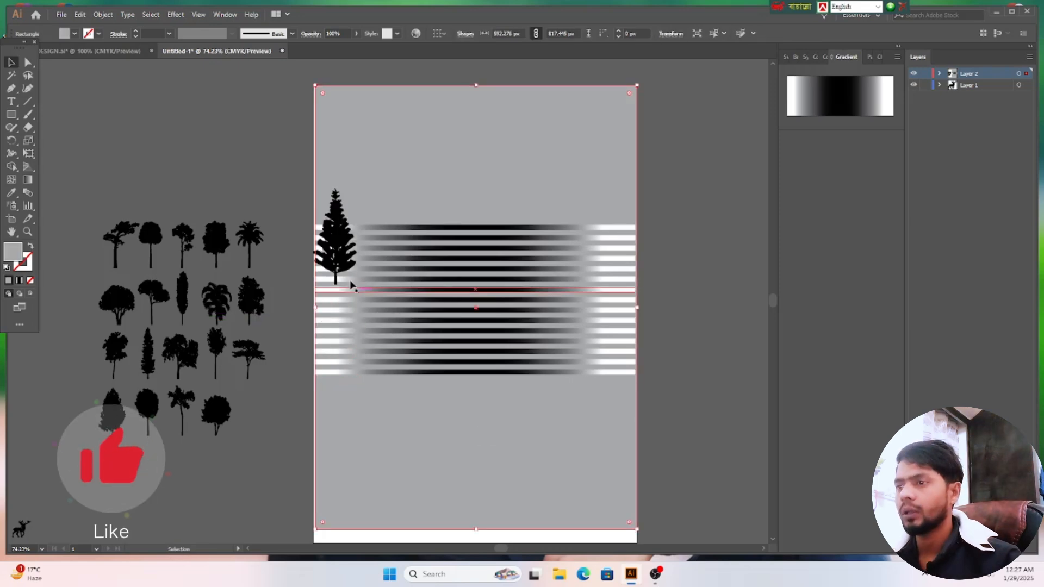
# Step: Copy the large conifer straight across to the right end of the stripes
pyautogui.click(338, 246)
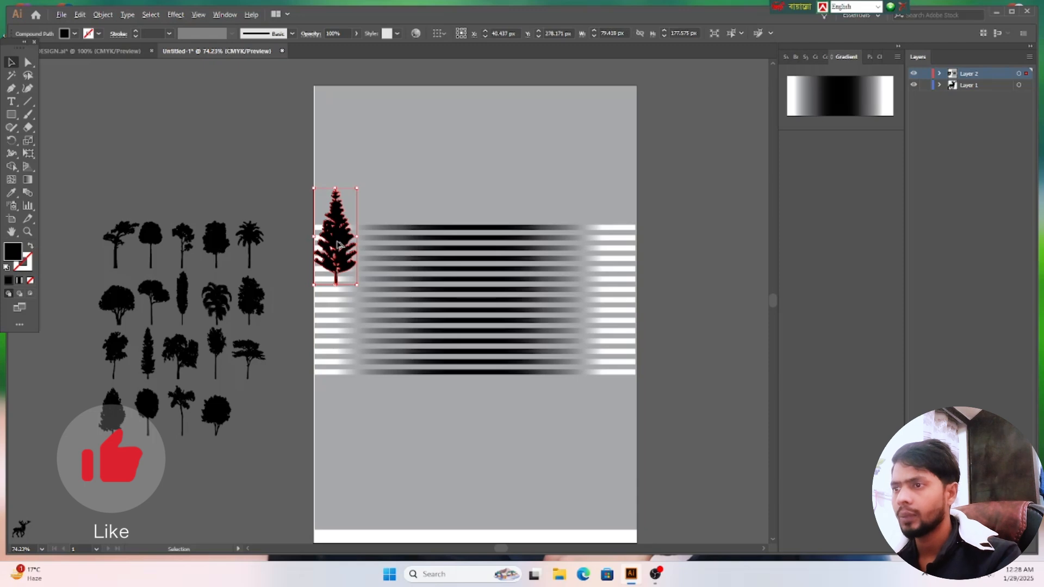
pyautogui.moveTo(339, 246); pyautogui.dragTo(617, 248)
pyautogui.click(589, 424)
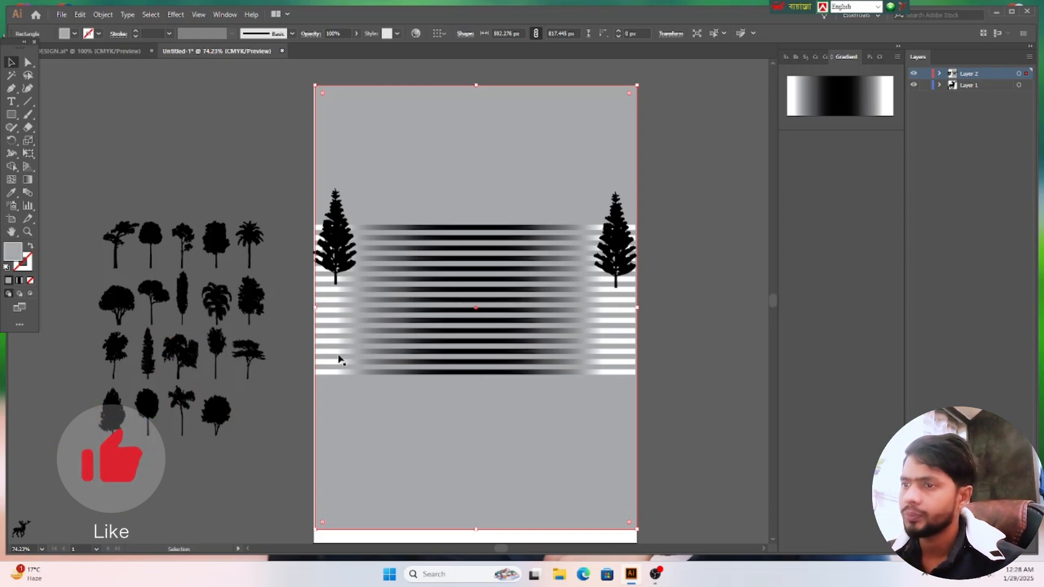
# Step: Move the slim conifer from the third row out of the tree set and widen it to about 45 px
pyautogui.click(233, 478)
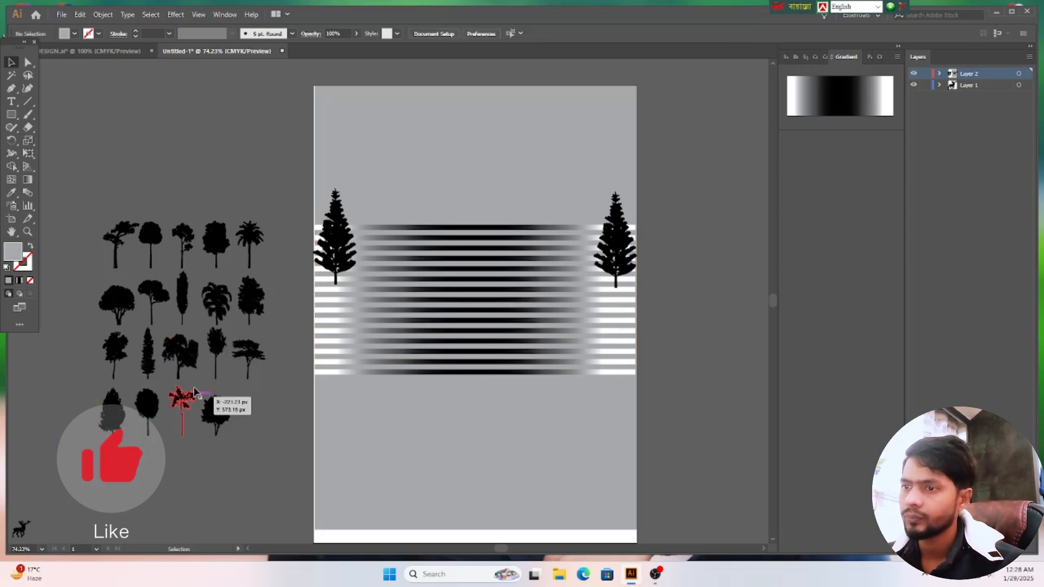
pyautogui.moveTo(159, 364); pyautogui.dragTo(287, 457)
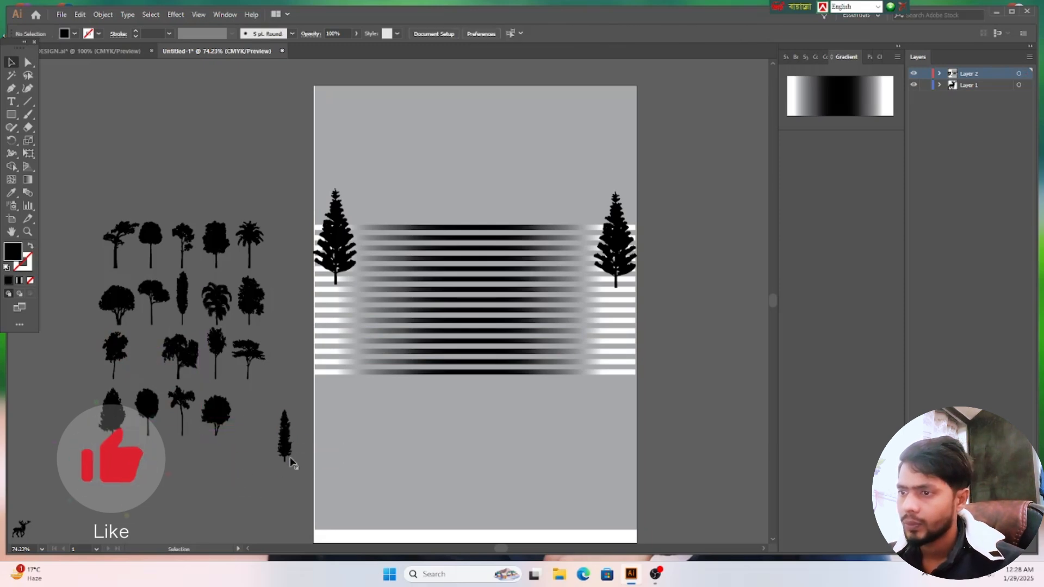
pyautogui.moveTo(294, 462); pyautogui.dragTo(302, 462)
pyautogui.click(285, 489)
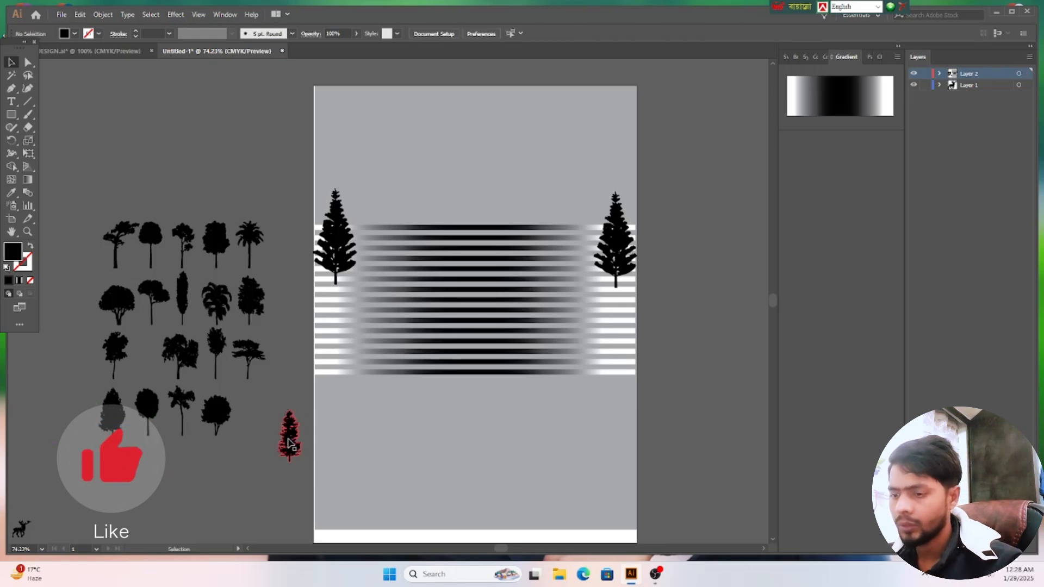
# Step: Place two of the small conifers, each about 45 × 96 px, side by side next to the left large conifer
pyautogui.moveTo(288, 443); pyautogui.dragTo(364, 234)
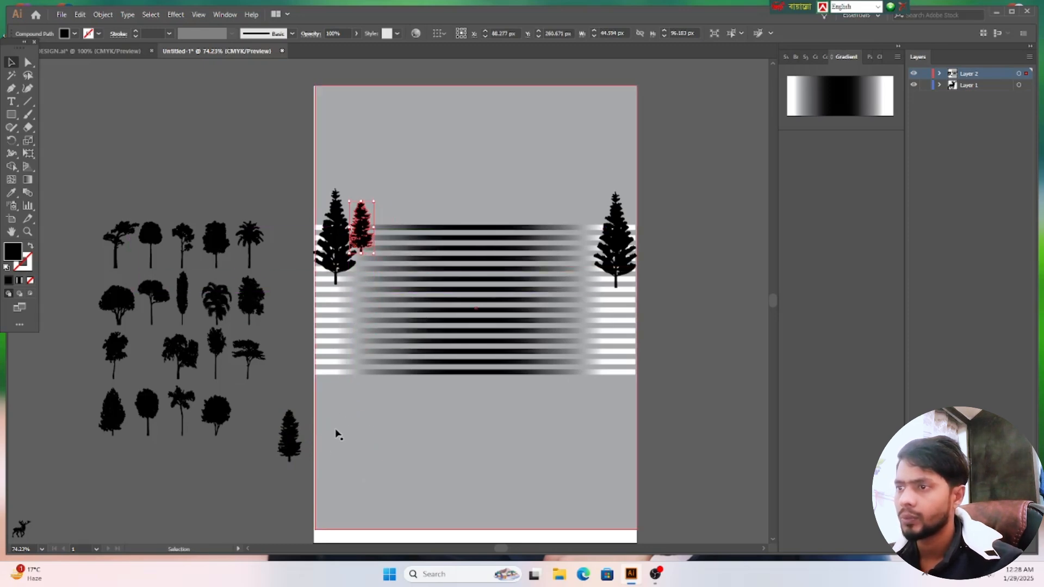
pyautogui.click(239, 461)
pyautogui.moveTo(302, 415); pyautogui.dragTo(387, 225)
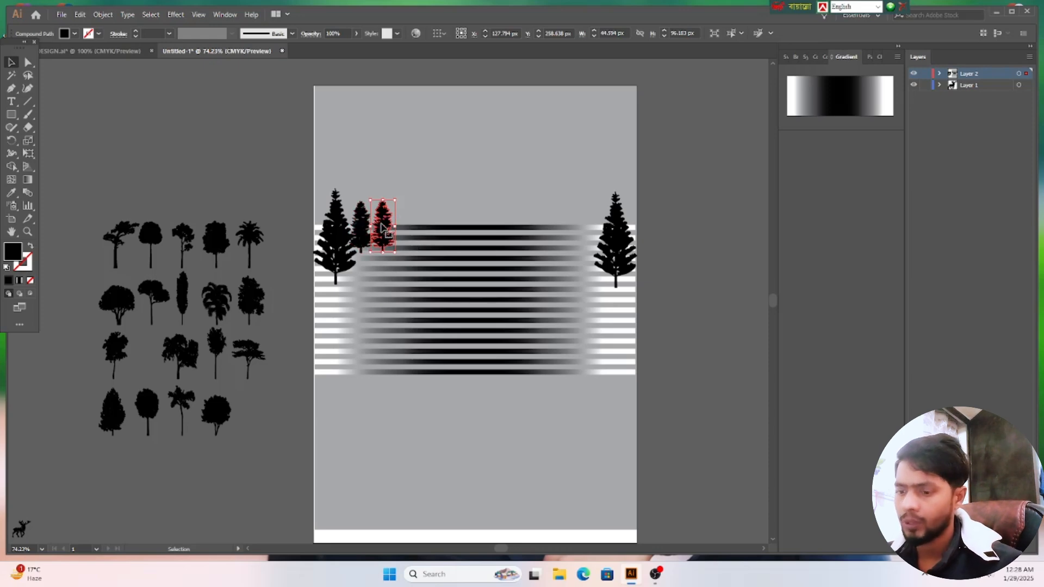
# Step: Copy the small conifer in evenly spaced repeats to fill the row between the left pair and the right large conifer
pyautogui.moveTo(382, 227); pyautogui.dragTo(486, 241)
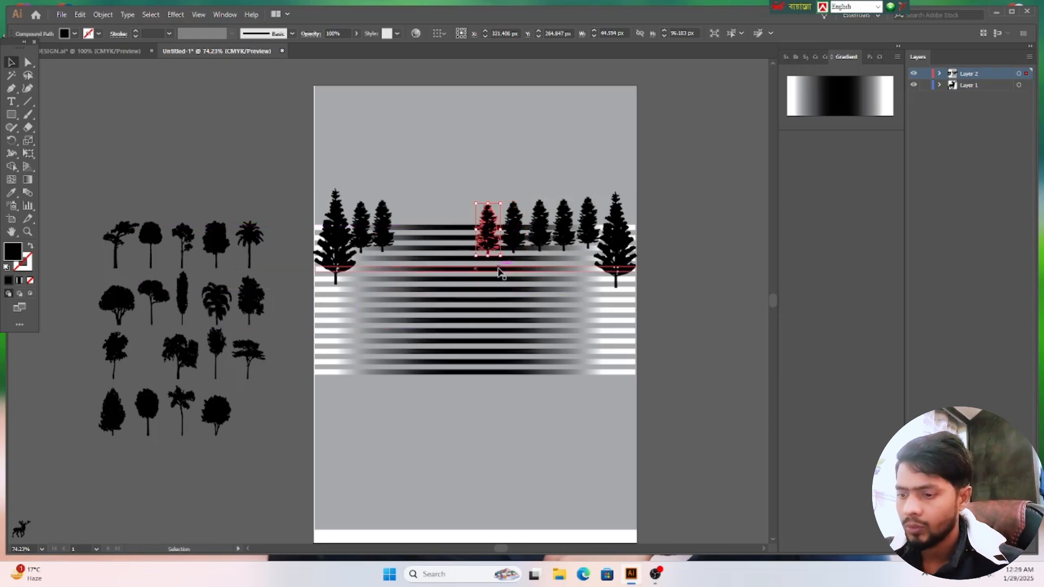
pyautogui.hotkey('ctrl', 'd')
pyautogui.hotkey('ctrl', 'd')
pyautogui.hotkey('ctrl', 'd')
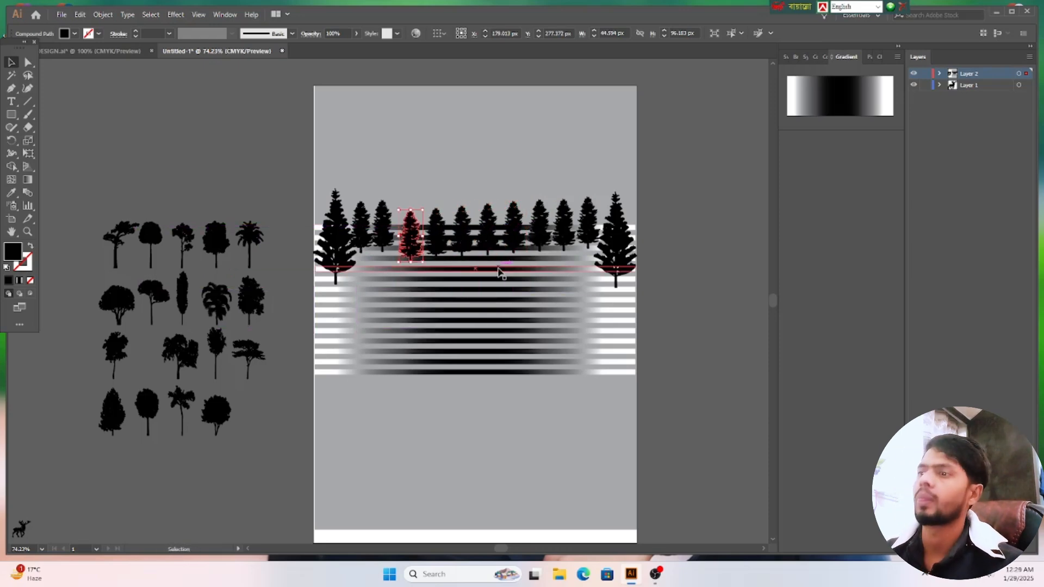
pyautogui.click(494, 455)
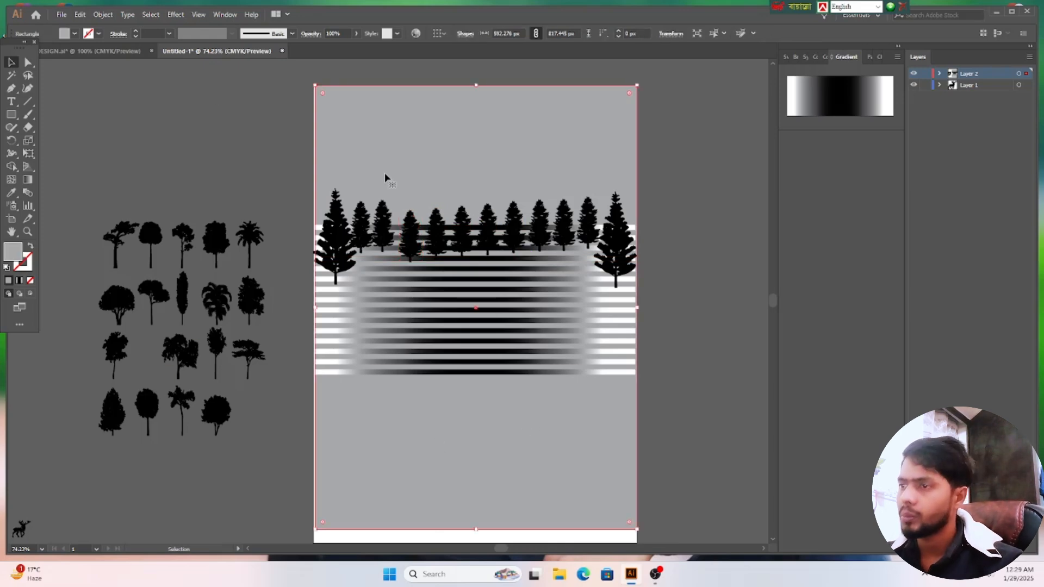
# Step: Clear the middle of the row, moving four small conifers off the artboard, keeping one left of centre and removing the unused tree silhouettes
pyautogui.moveTo(413, 243); pyautogui.dragTo(439, 227)
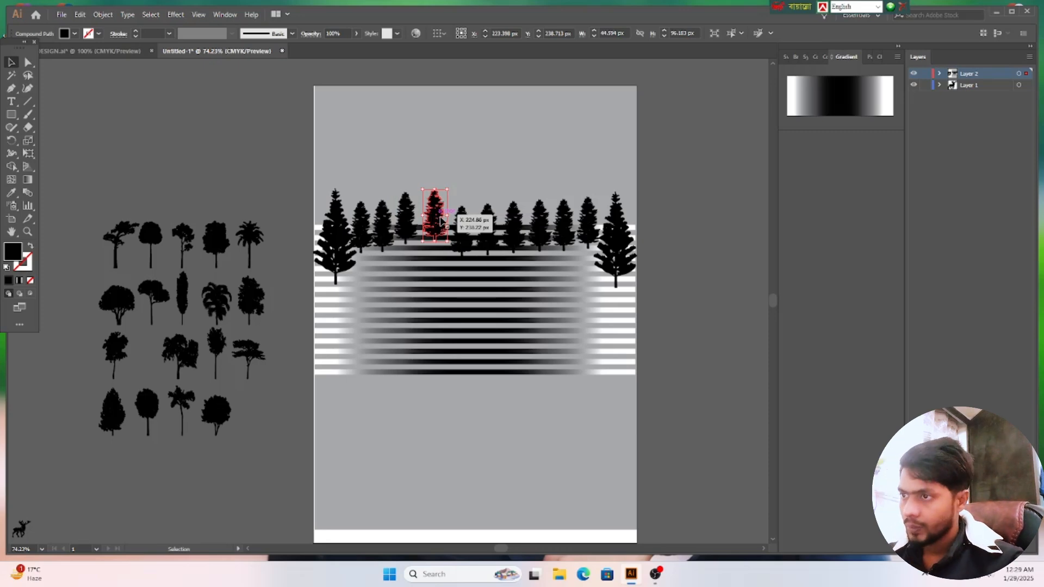
pyautogui.click(471, 163)
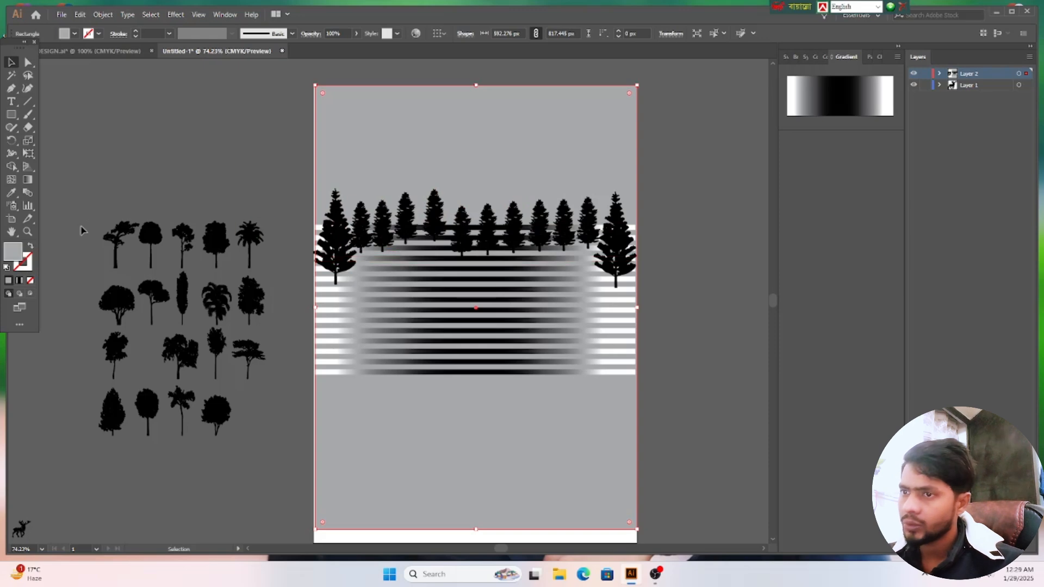
pyautogui.click(269, 452)
pyautogui.moveTo(426, 226)
pyautogui.mouseDown()
pyautogui.moveTo(466, 224)
pyautogui.moveTo(420, 228)
pyautogui.mouseUp()
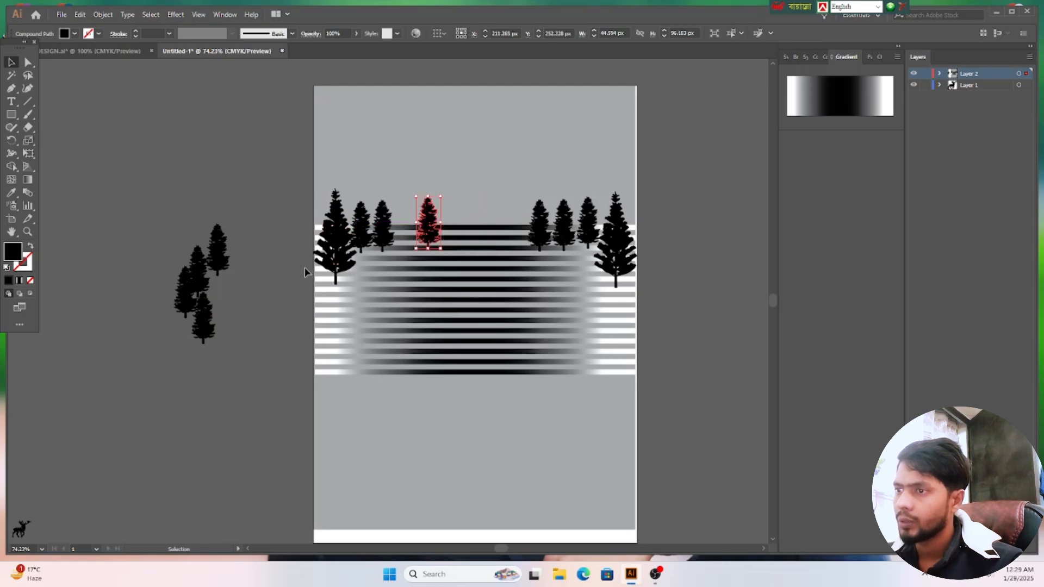
# Step: Copy the left large conifer to the centre of the row, raised above the other trees at the stripes' upper edge
pyautogui.click(336, 251)
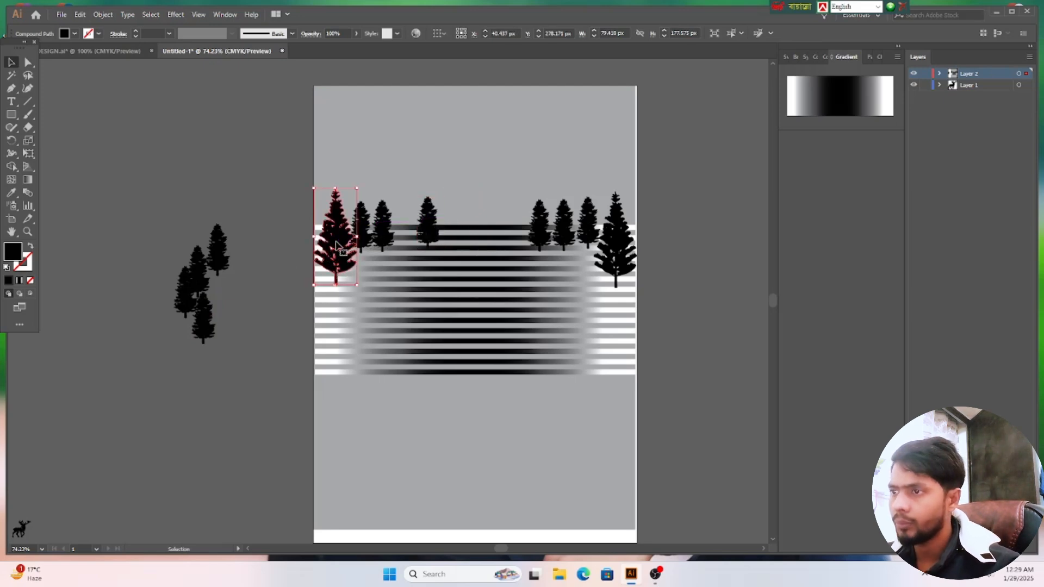
pyautogui.moveTo(338, 244)
pyautogui.mouseDown()
pyautogui.moveTo(446, 228)
pyautogui.moveTo(462, 199)
pyautogui.moveTo(334, 259)
pyautogui.moveTo(322, 249)
pyautogui.moveTo(327, 259)
pyautogui.mouseUp()
pyautogui.moveTo(465, 212); pyautogui.dragTo(466, 212)
pyautogui.click(426, 170)
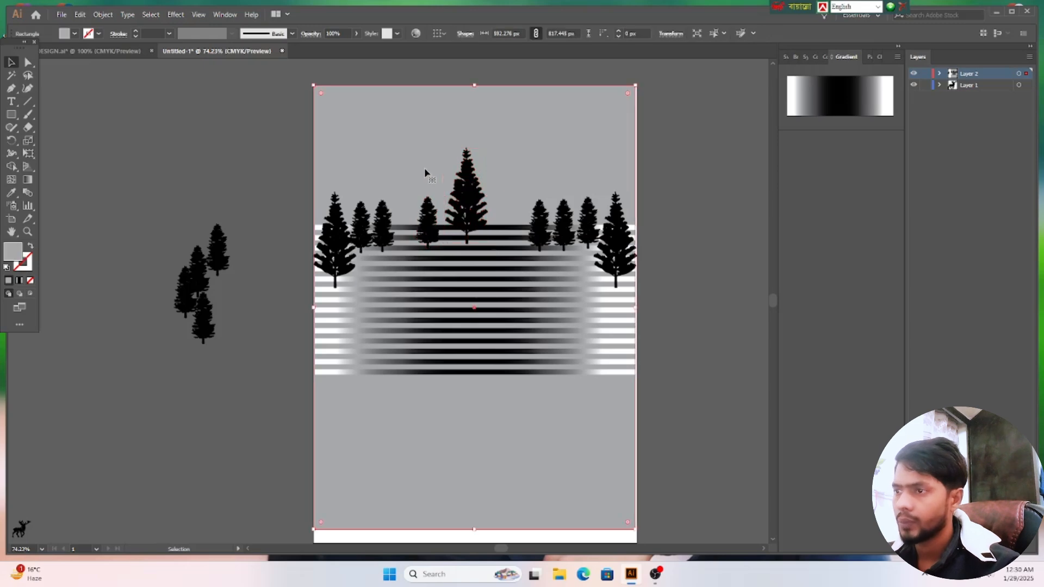
# Step: Show the rulers and place a horizontal guide just above the central conifer's tip, at about Y 111 px
pyautogui.hotkey('ctrl', '=')
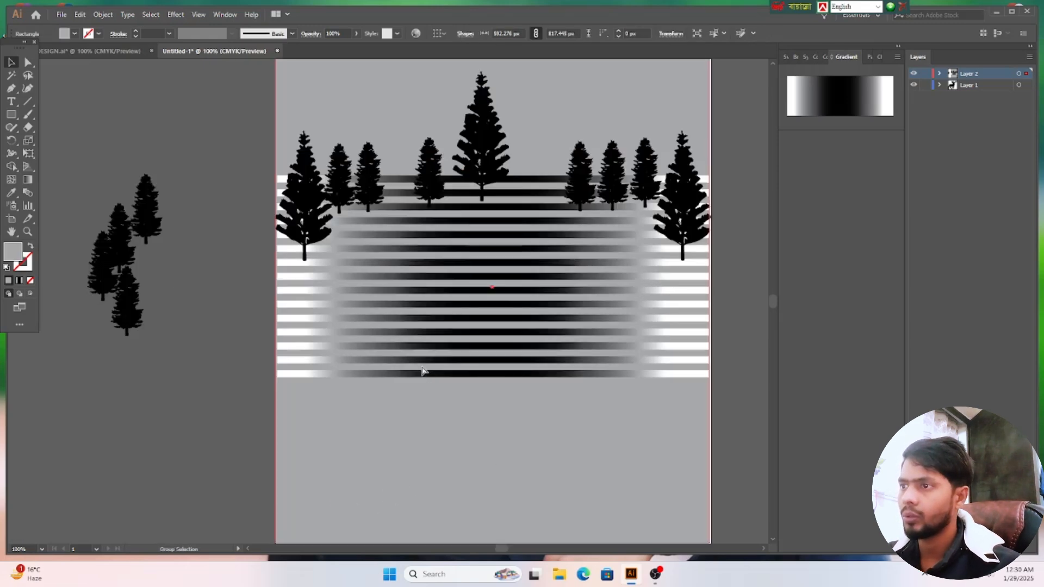
pyautogui.hotkey('ctrl', '=')
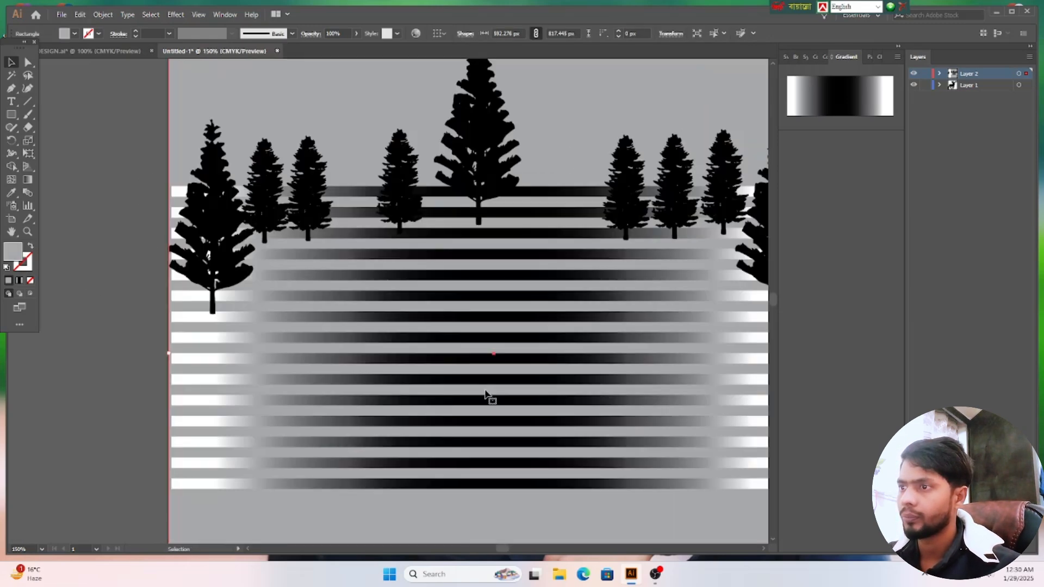
pyautogui.hotkey('ctrl', '-')
pyautogui.click(229, 179)
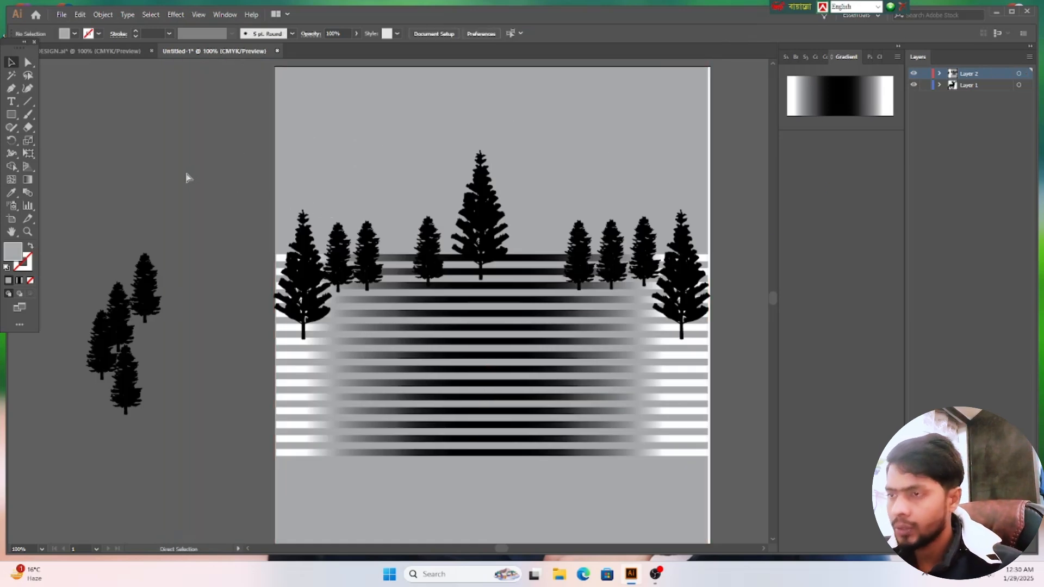
pyautogui.hotkey('ctrl', 'r')
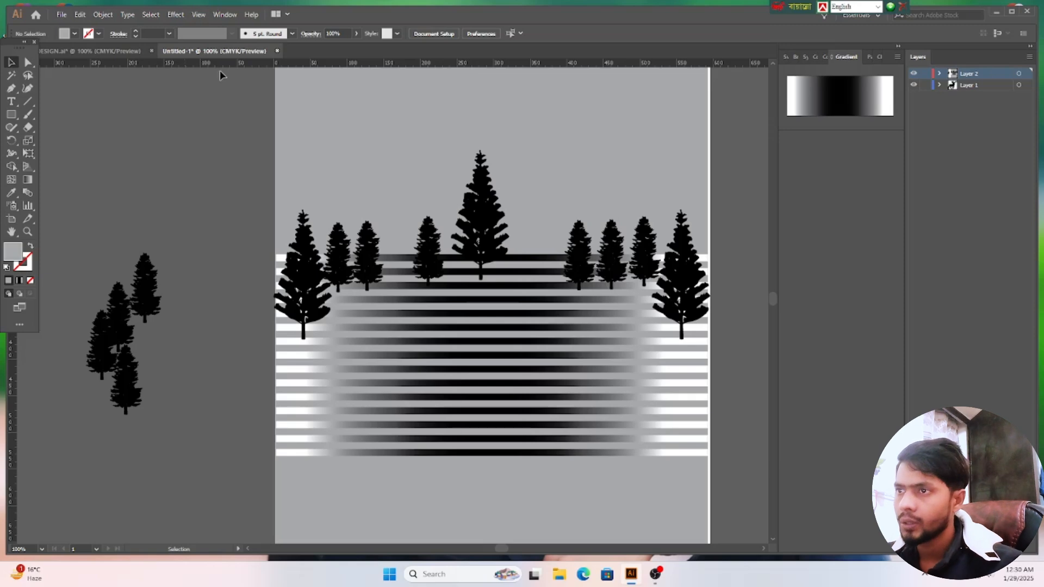
pyautogui.moveTo(242, 67); pyautogui.dragTo(242, 148)
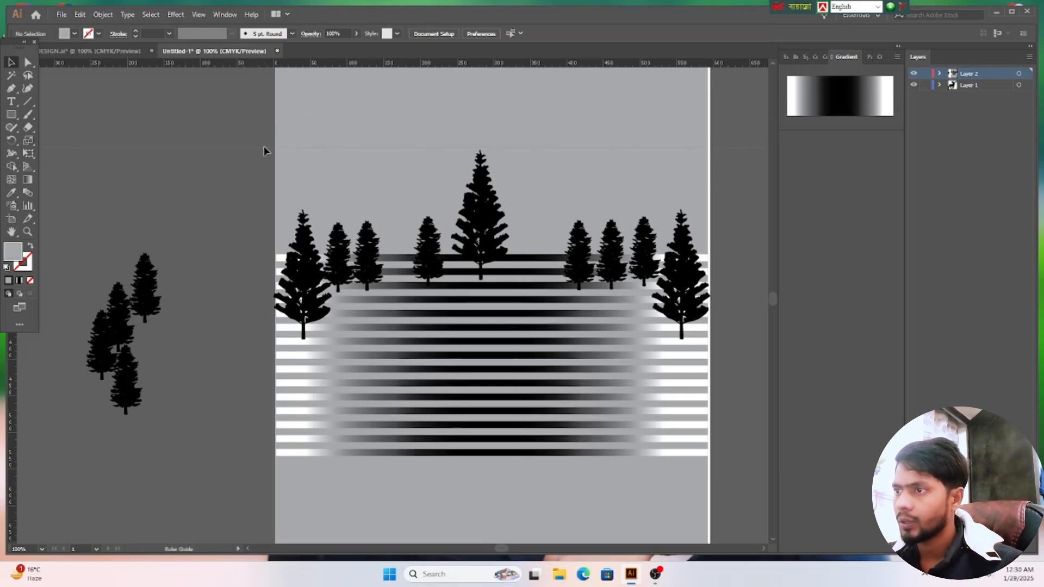
pyautogui.moveTo(263, 145); pyautogui.dragTo(263, 146)
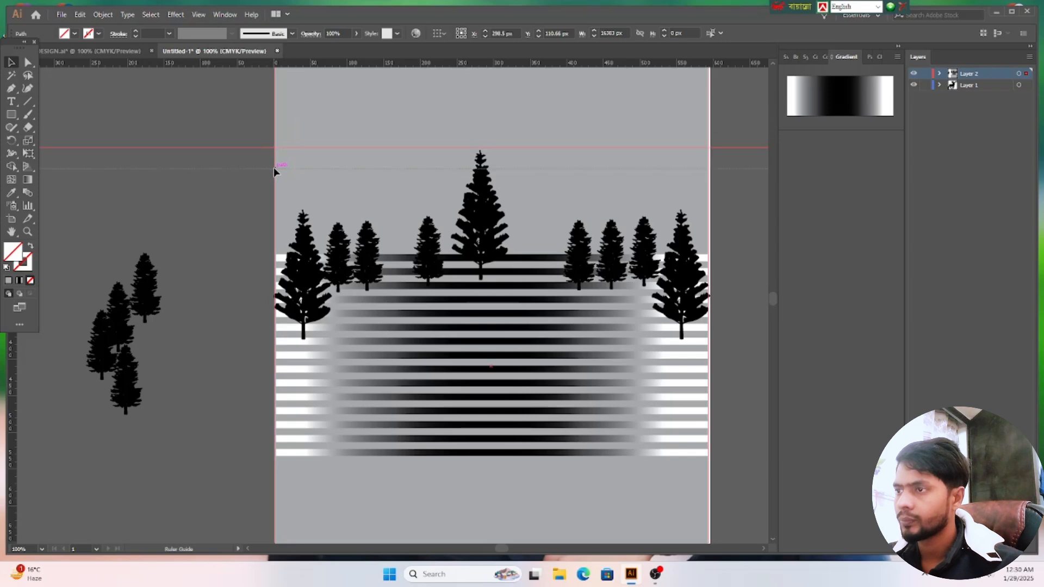
# Step: Add four more horizontal guides below the first one, at about Y 151, 186, 226 and 259 px
pyautogui.moveTo(273, 172); pyautogui.dragTo(273, 176)
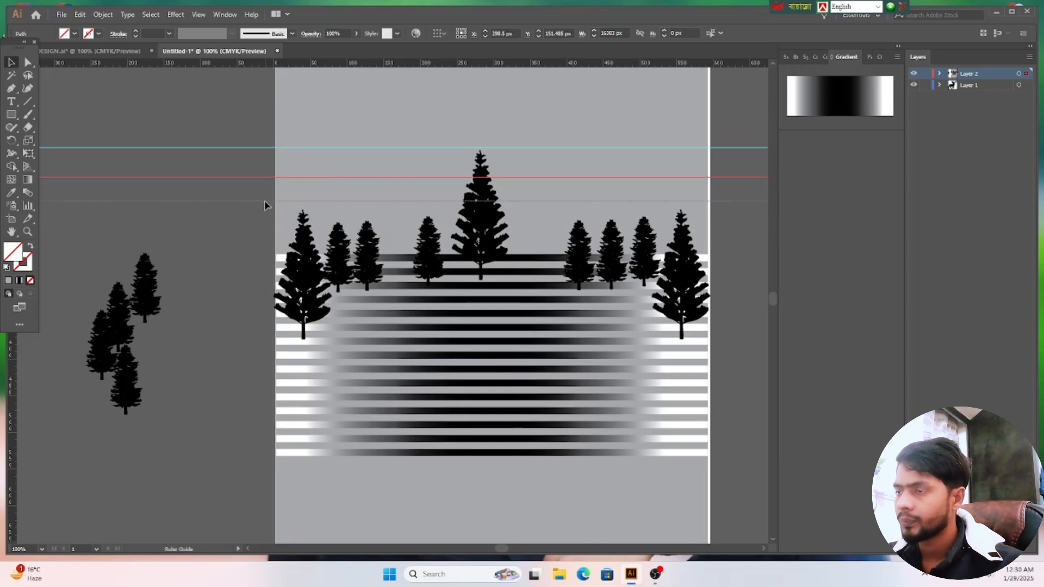
pyautogui.moveTo(264, 205); pyautogui.dragTo(264, 203)
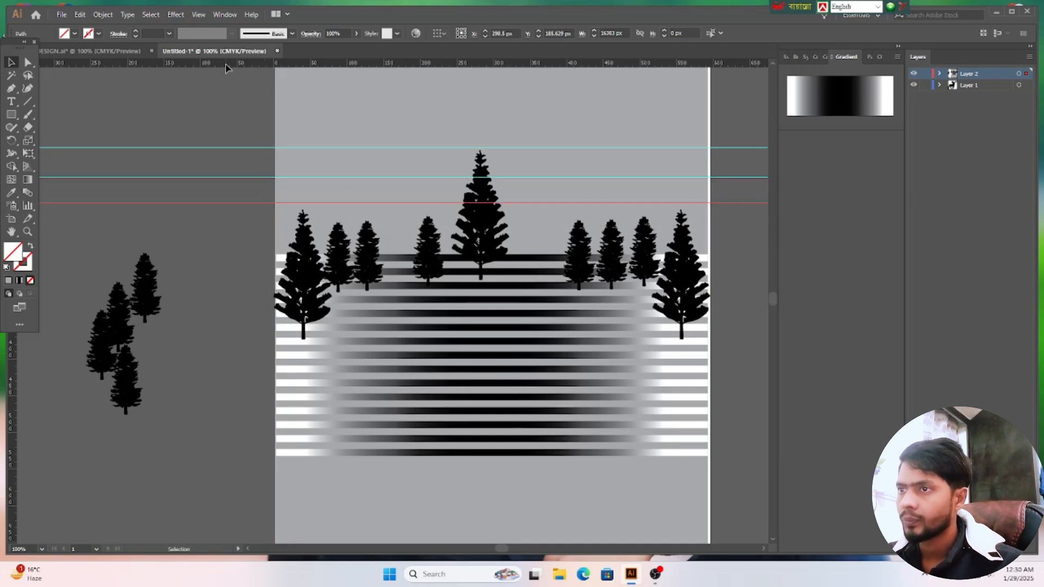
pyautogui.moveTo(230, 137); pyautogui.dragTo(233, 232)
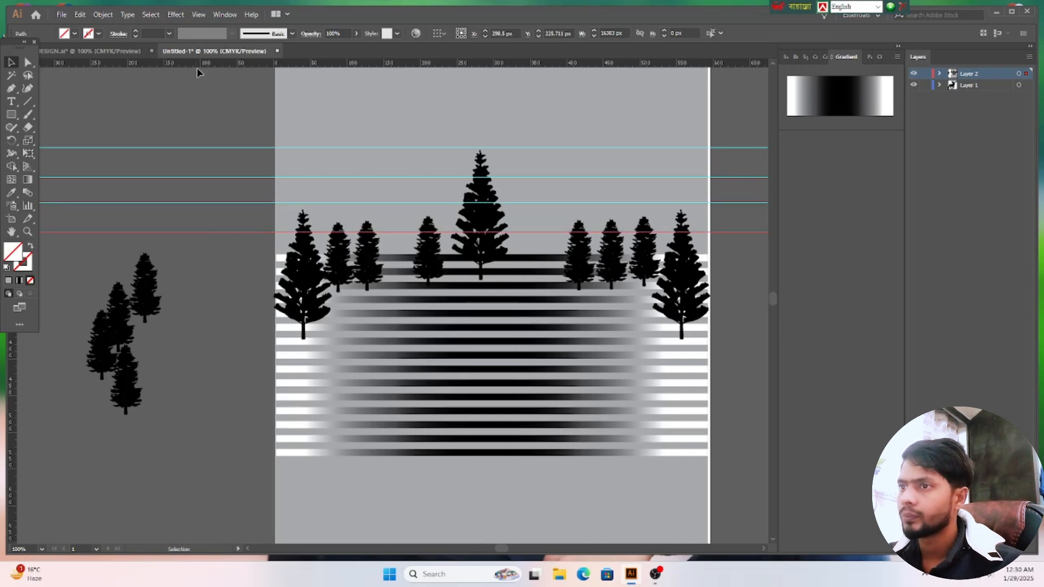
pyautogui.moveTo(197, 69); pyautogui.dragTo(220, 119)
pyautogui.moveTo(221, 217); pyautogui.dragTo(227, 257)
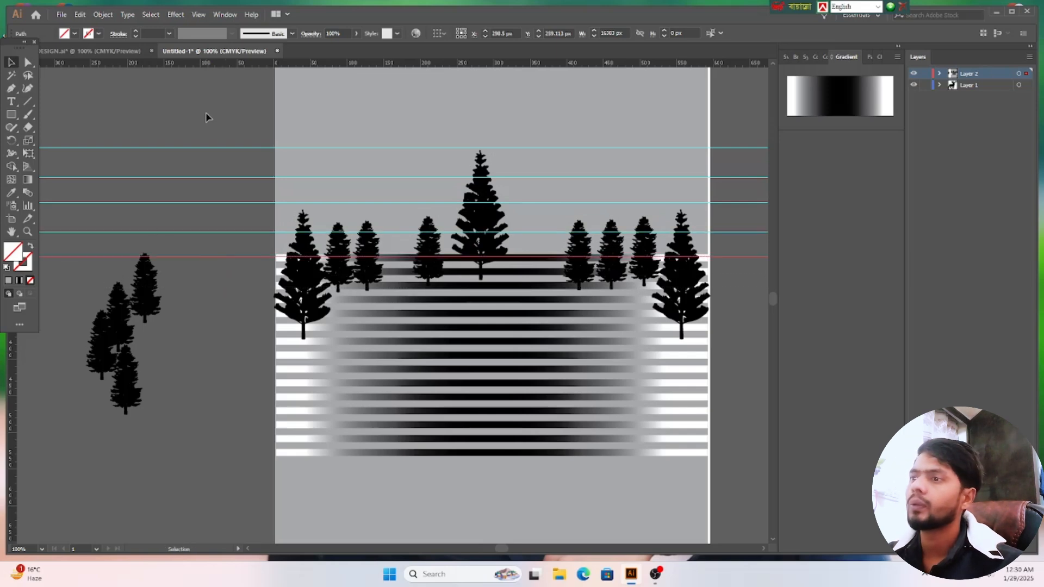
pyautogui.click(413, 122)
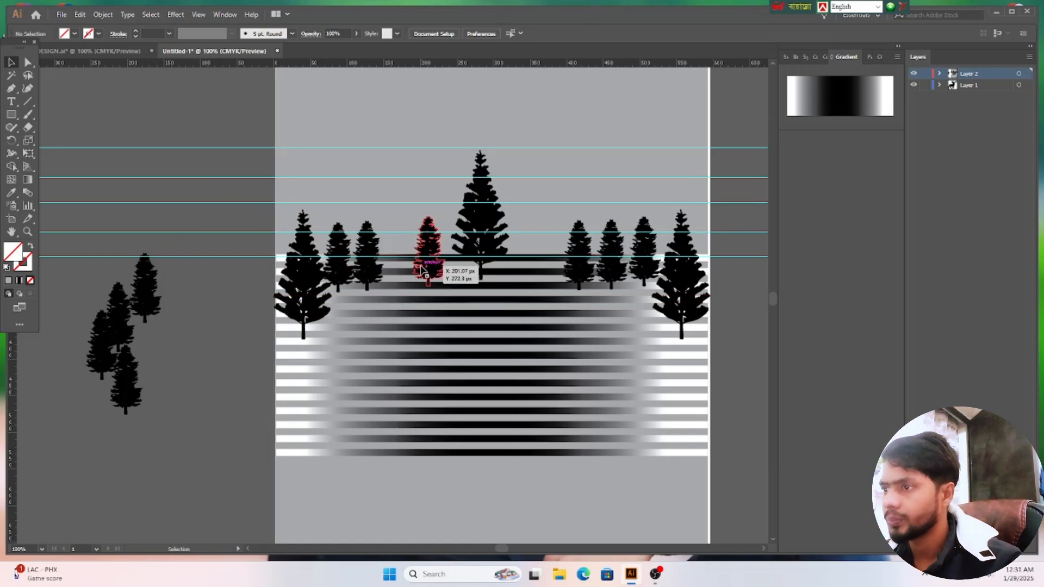
# Step: Resize the three small conifers left of centre to descending guides, making them about 149, 119 and 82 px tall going outward
pyautogui.click(427, 277)
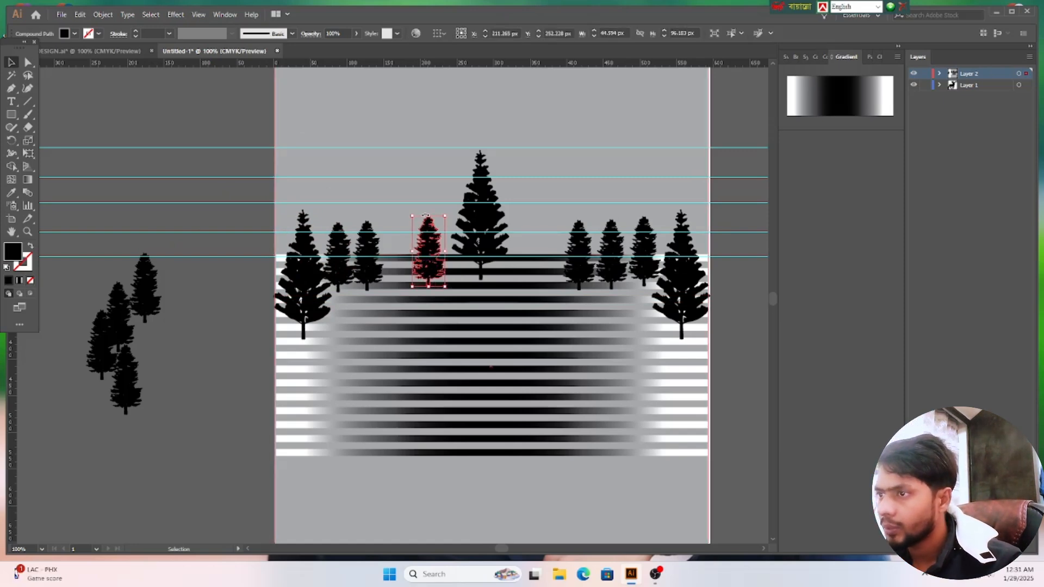
pyautogui.moveTo(430, 216); pyautogui.dragTo(429, 177)
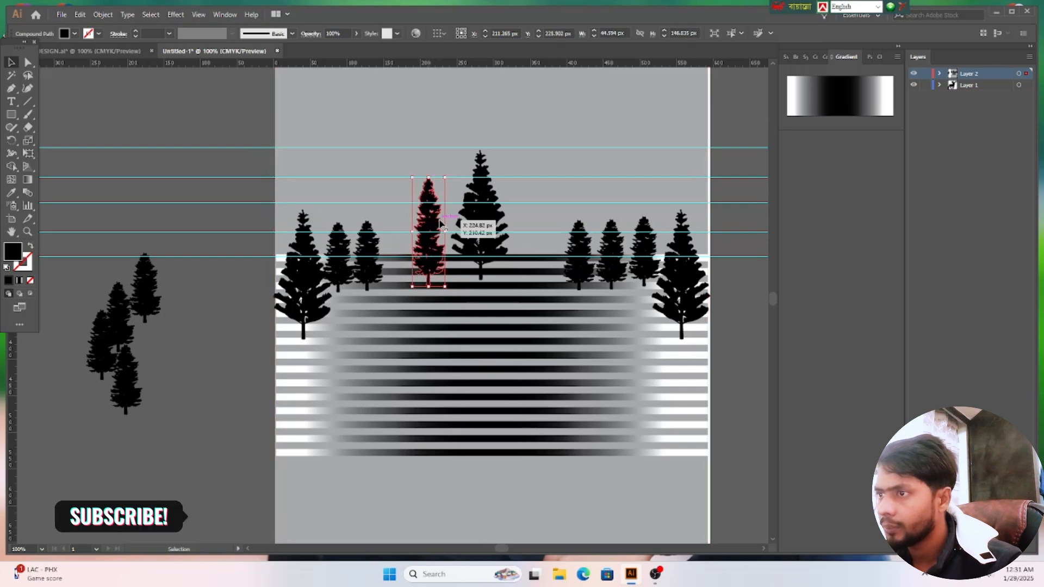
pyautogui.click(372, 250)
pyautogui.moveTo(379, 248); pyautogui.dragTo(377, 202)
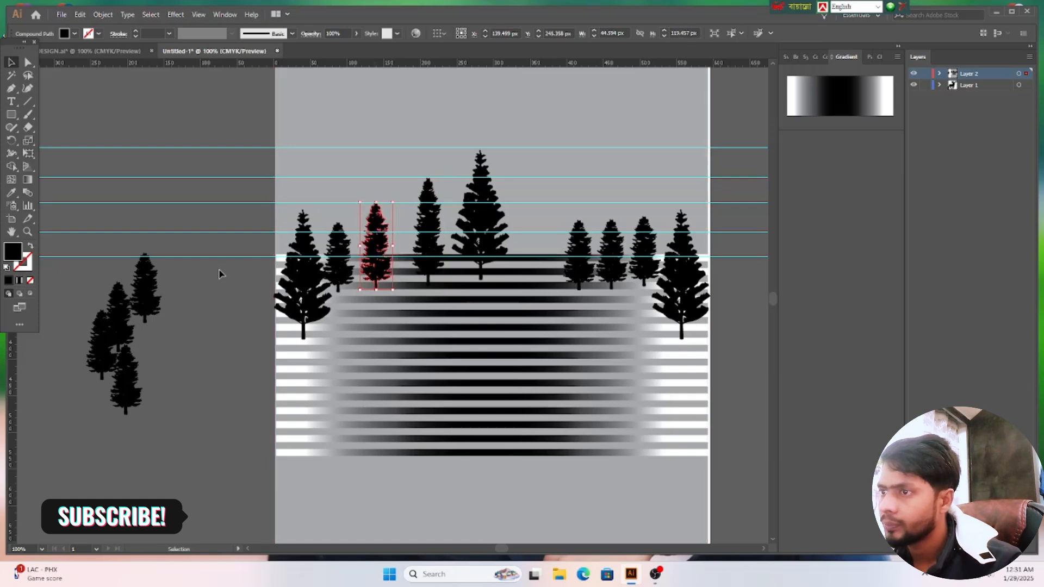
pyautogui.click(344, 246)
pyautogui.moveTo(341, 227); pyautogui.dragTo(341, 233)
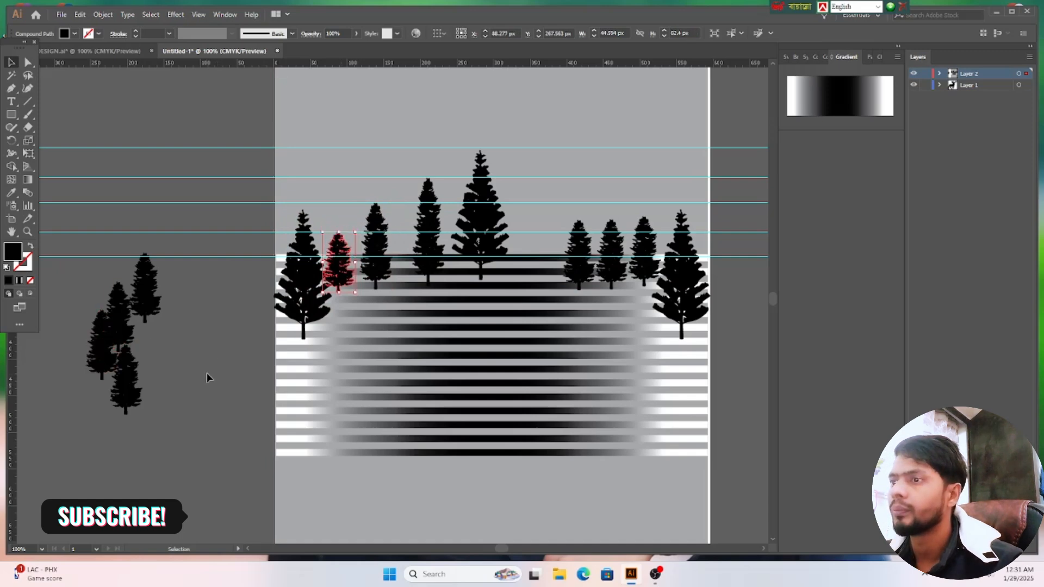
pyautogui.click(221, 368)
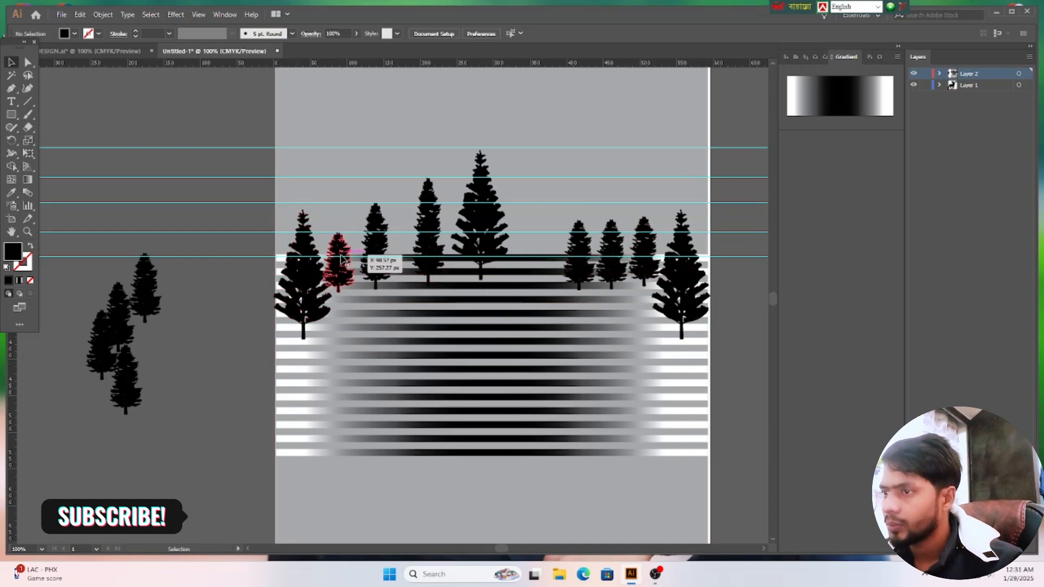
# Step: Widen the three small conifers left of centre to close the gaps between them, making the outermost about 68 px wide
pyautogui.click(427, 245)
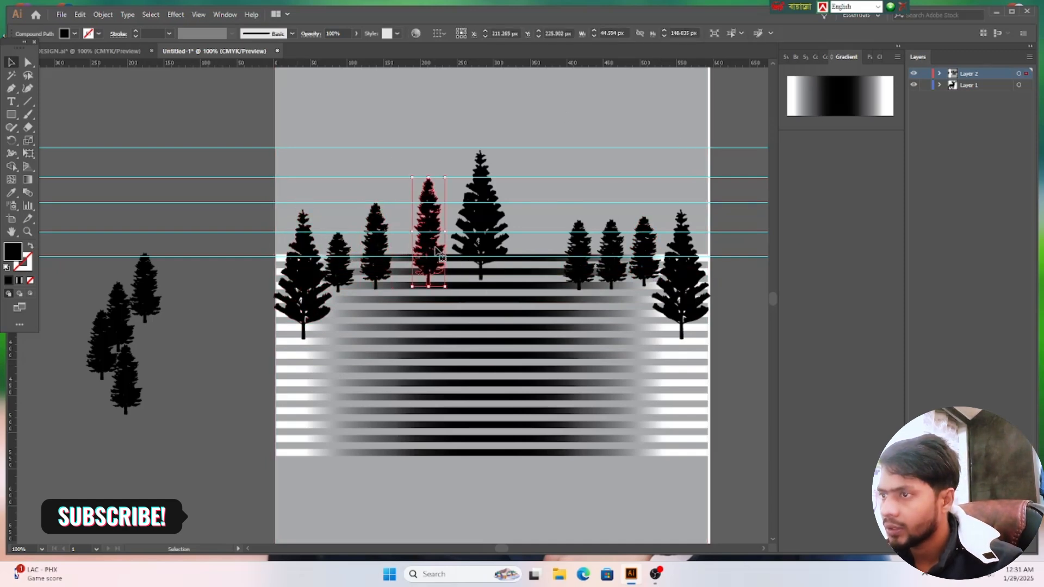
pyautogui.moveTo(444, 241); pyautogui.dragTo(458, 229)
pyautogui.click(377, 244)
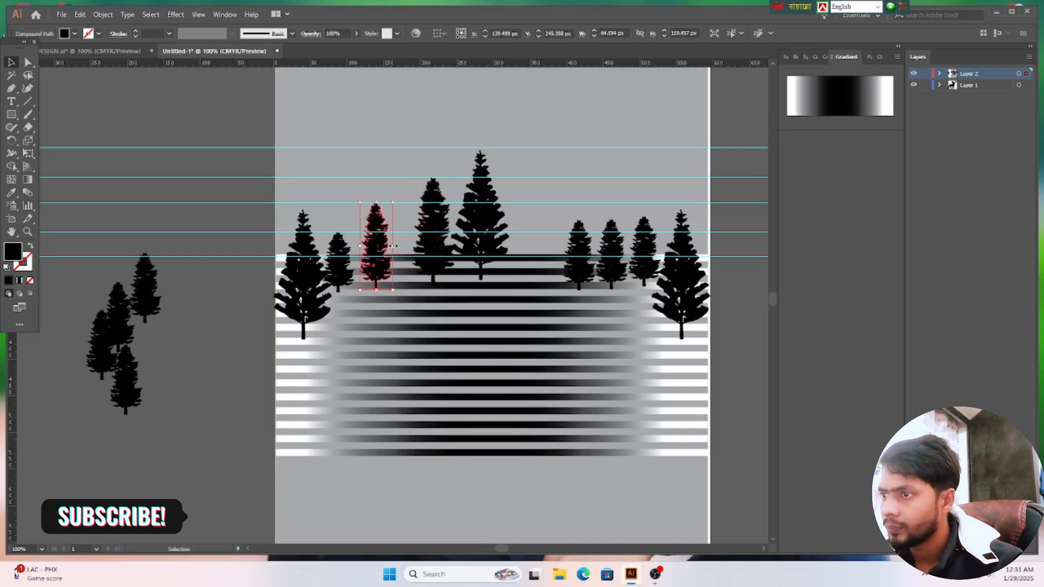
pyautogui.moveTo(396, 245); pyautogui.dragTo(372, 261)
pyautogui.click(344, 254)
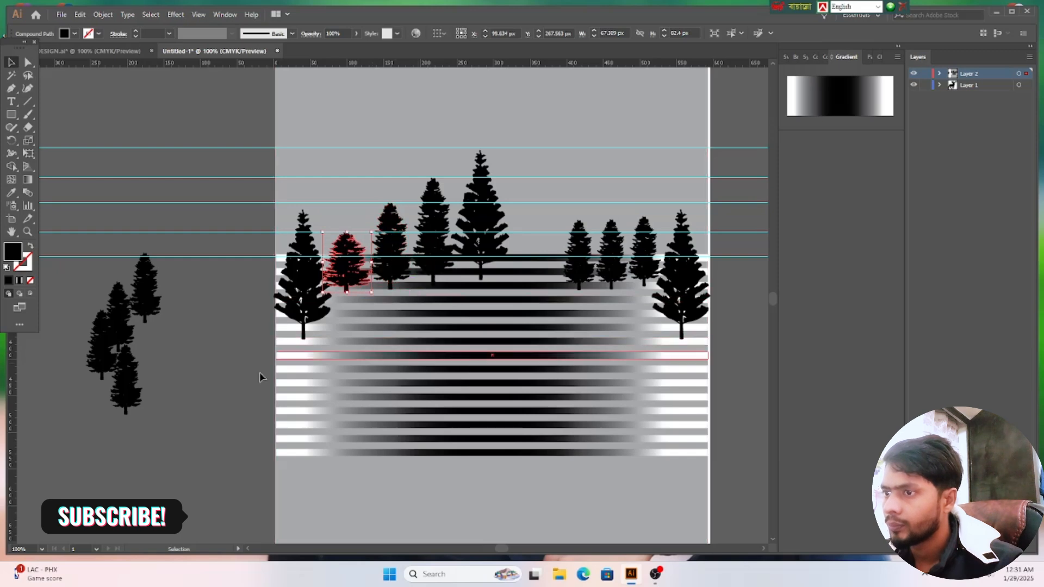
pyautogui.click(211, 371)
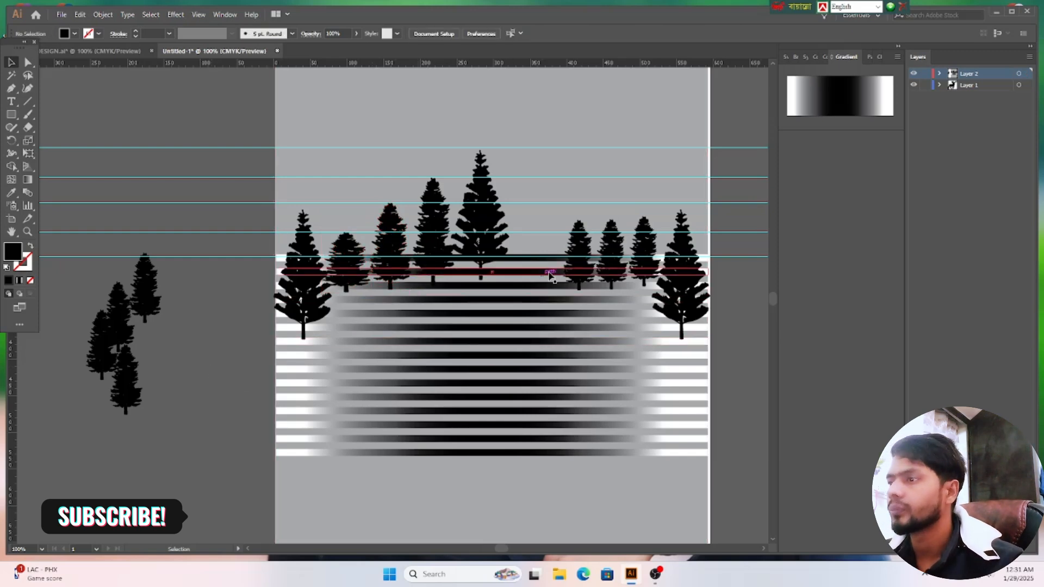
# Step: Reposition and resize the three small conifers right of centre to mirror the left side's descending heights, making the outermost about 62 × 76 px
pyautogui.click(575, 253)
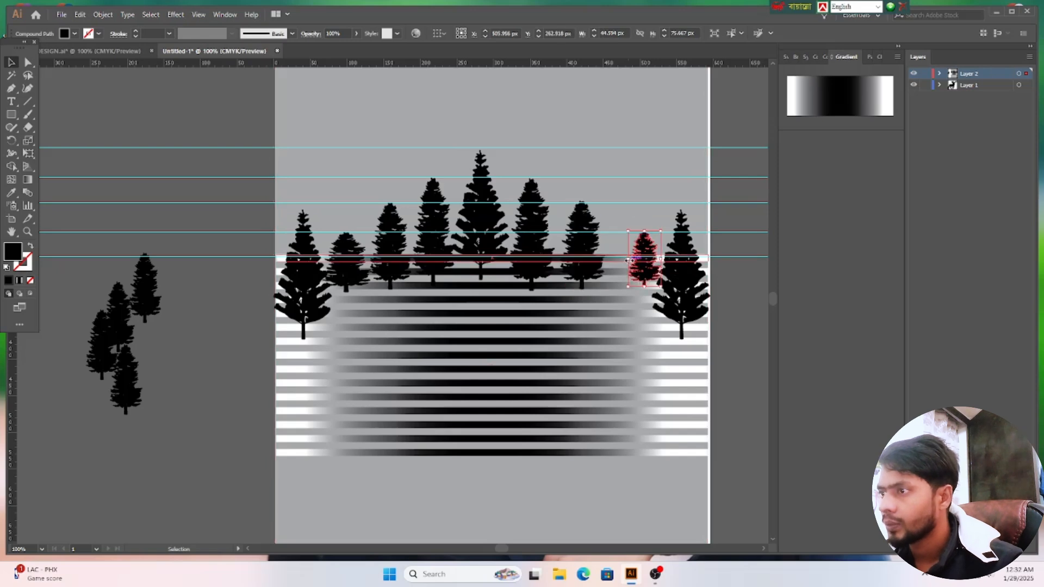
pyautogui.moveTo(641, 266); pyautogui.dragTo(624, 269)
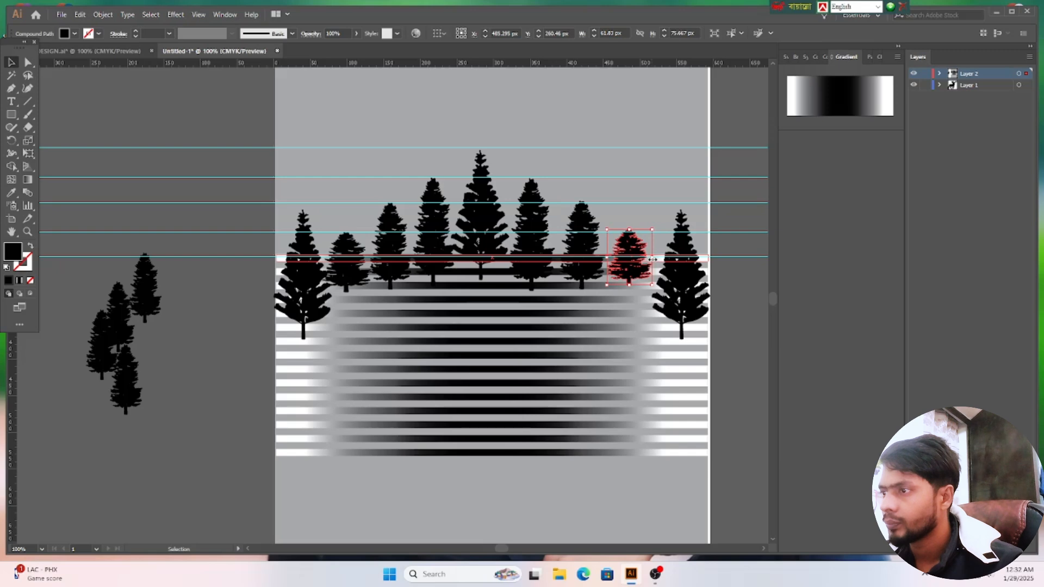
# Step: Shift the outermost small conifer right of centre slightly outward and enlarge its inner neighbour to about 77 × 121 px
pyautogui.moveTo(634, 269); pyautogui.dragTo(616, 245)
pyautogui.click(595, 256)
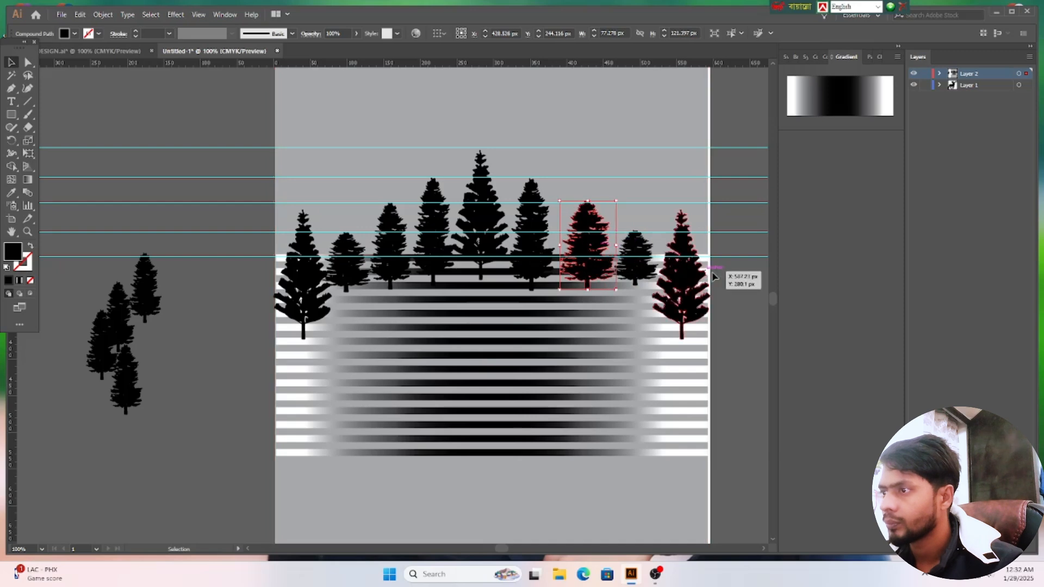
pyautogui.click(751, 312)
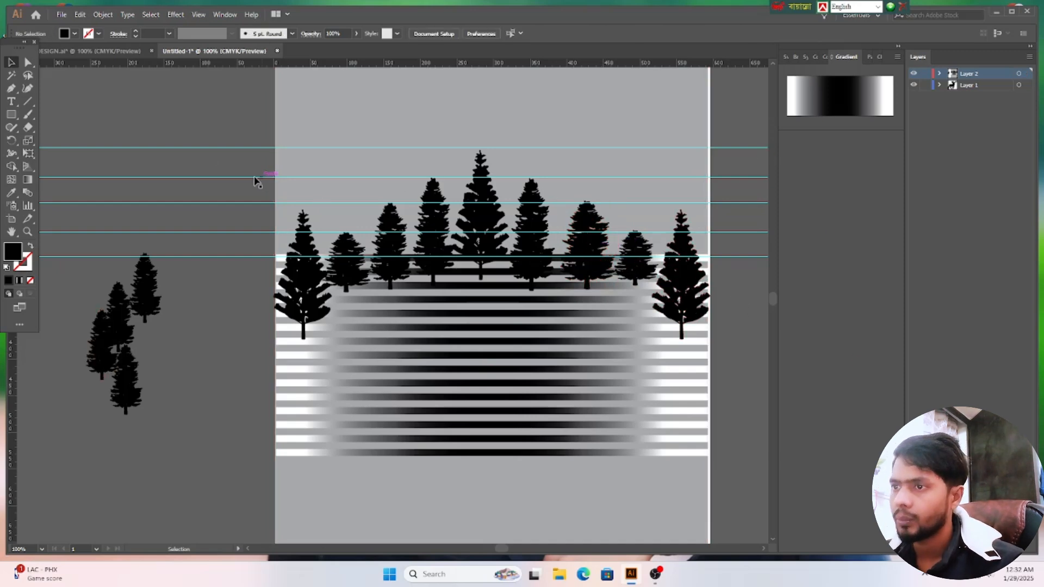
# Step: Delete all five horizontal guides
pyautogui.moveTo(182, 211); pyautogui.dragTo(183, 279)
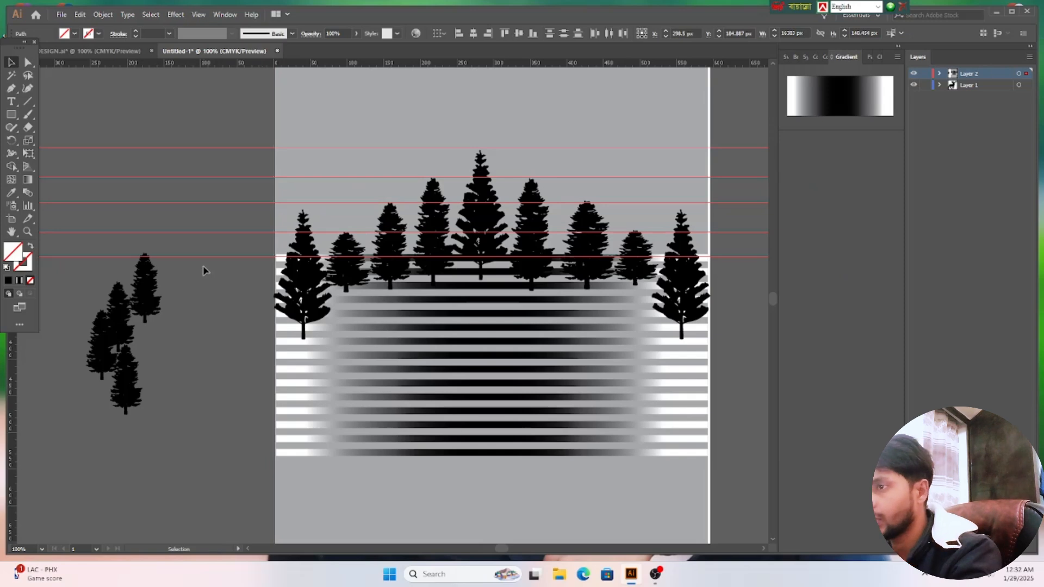
pyautogui.press('Delete')
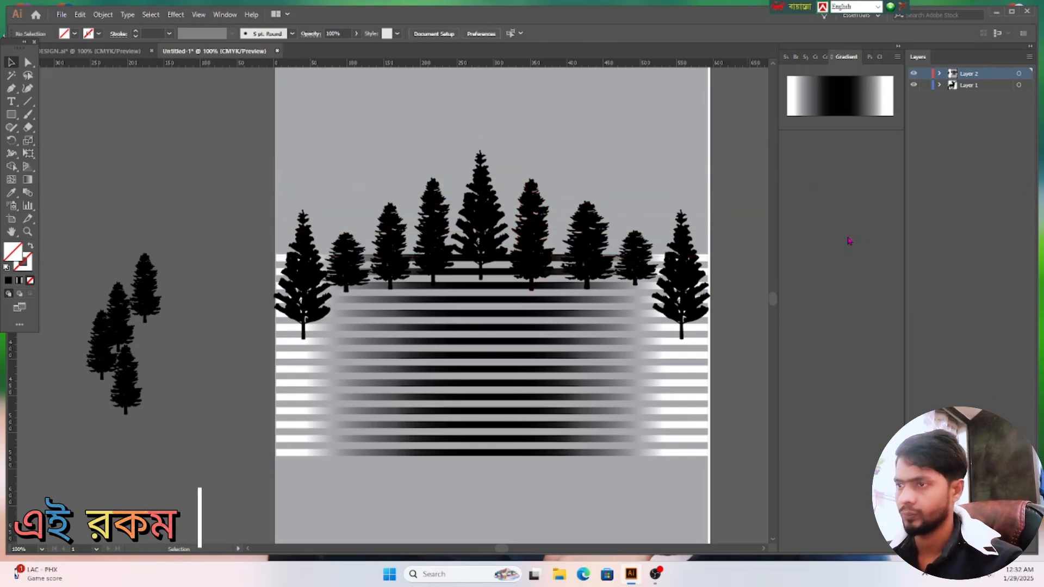
# Step: Fill gaps in the outer parts of the tree row with spare small conifers from the pasteboard, on both sides of centre
pyautogui.scroll(-1, 848, 239)
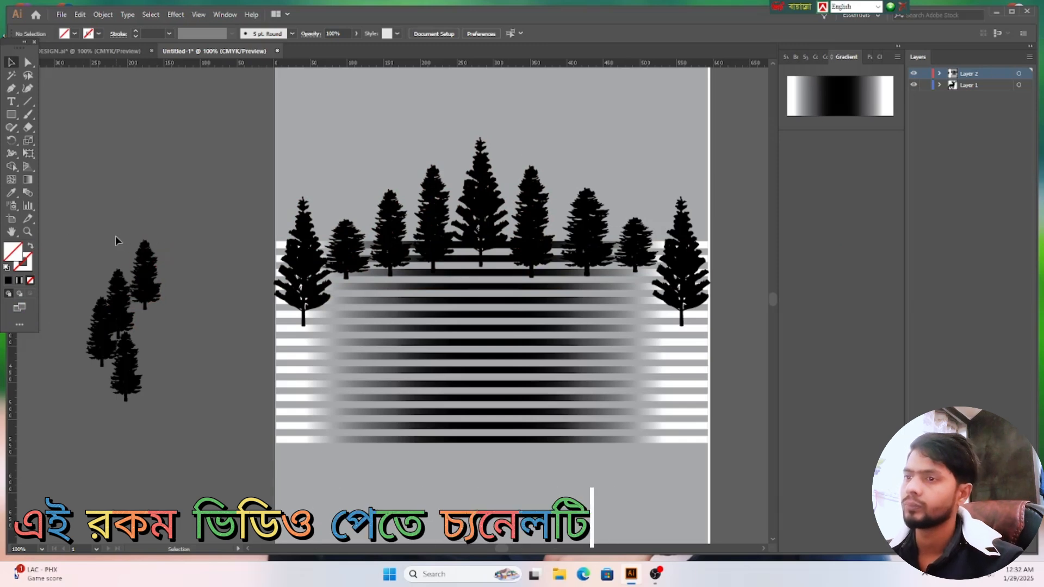
pyautogui.moveTo(142, 283); pyautogui.dragTo(391, 228)
pyautogui.click(174, 175)
pyautogui.click(142, 194)
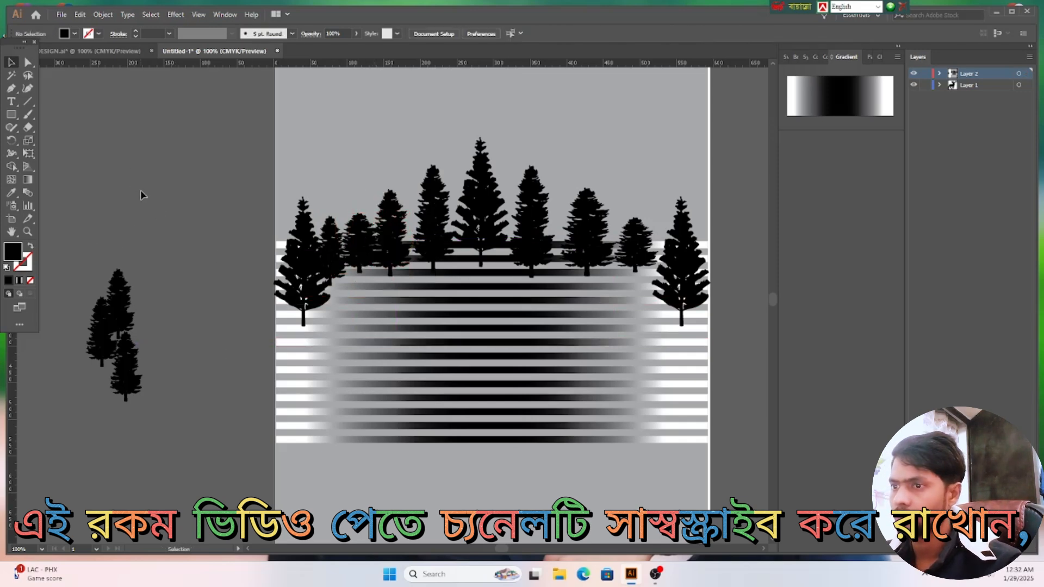
pyautogui.moveTo(127, 361); pyautogui.dragTo(376, 236)
pyautogui.click(138, 173)
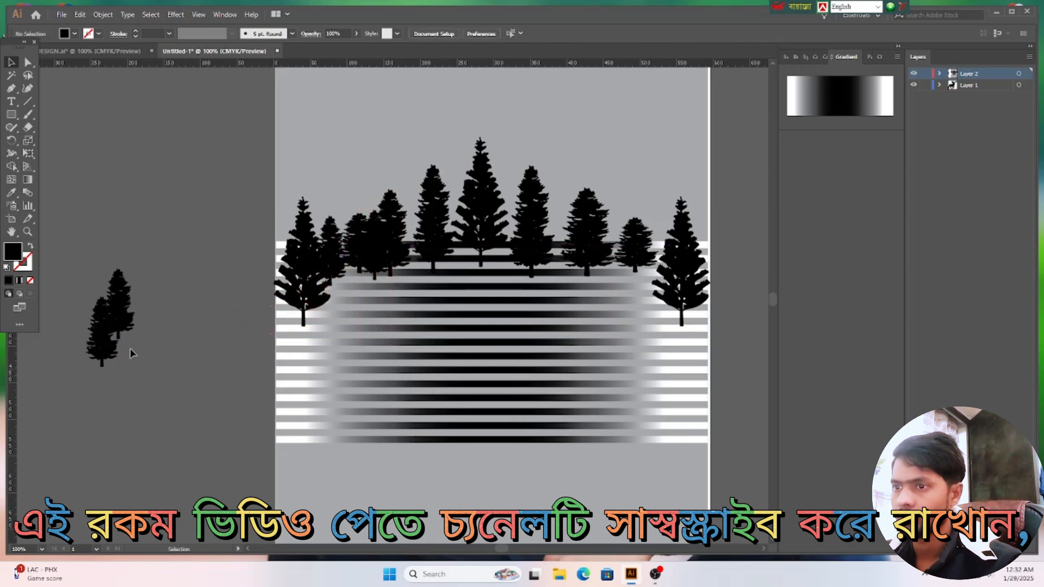
pyautogui.moveTo(140, 326); pyautogui.dragTo(565, 279)
pyautogui.click(101, 437)
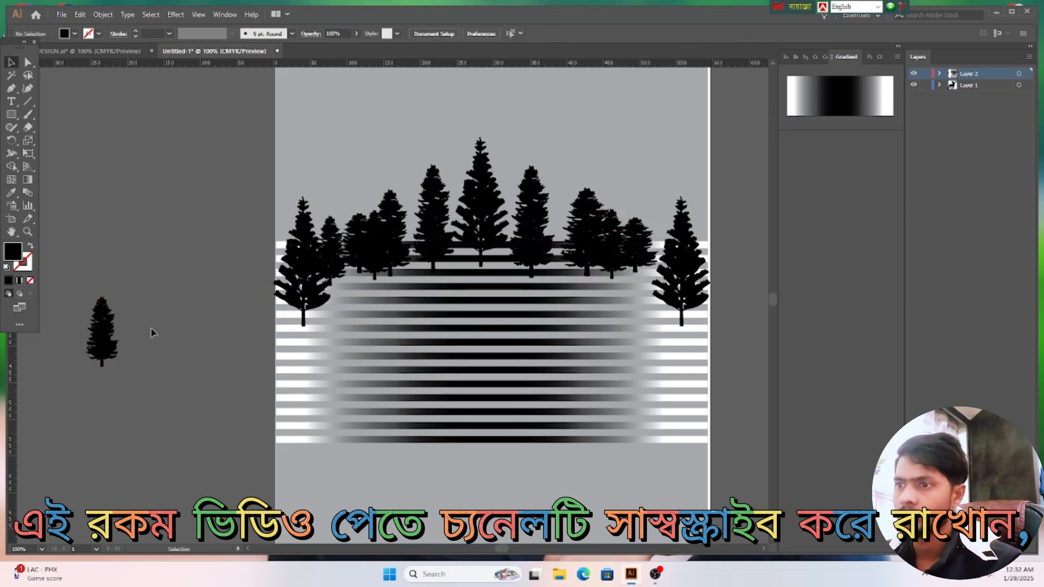
# Step: Duplicate the last spare conifer three times and place the four trees in the remaining gaps on both sides of the central conifer
pyautogui.click(99, 339)
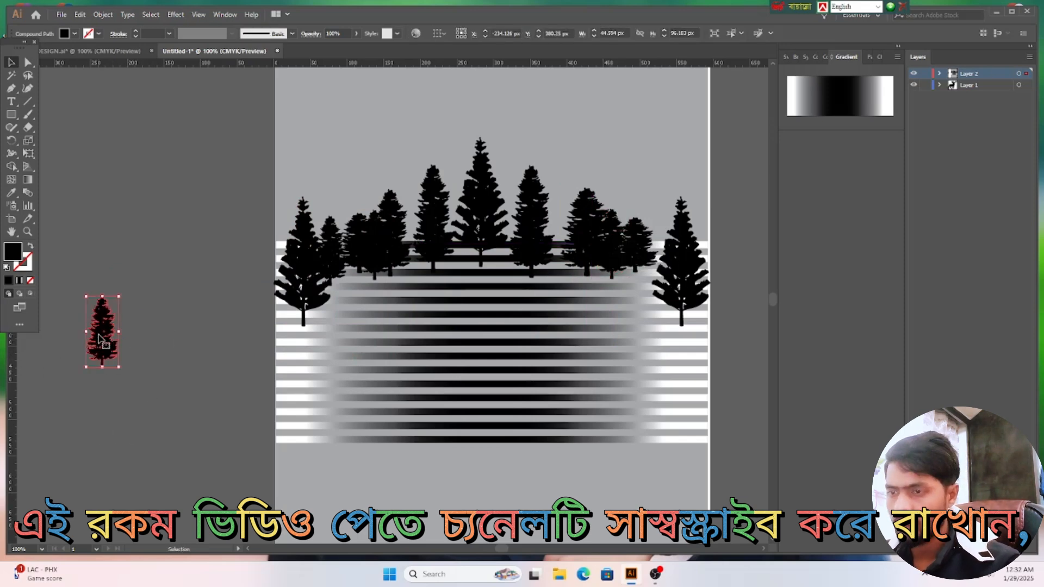
pyautogui.moveTo(99, 339); pyautogui.dragTo(143, 358)
pyautogui.hotkey('ctrl', 'd')
pyautogui.hotkey('ctrl', 'd')
pyautogui.click(162, 256)
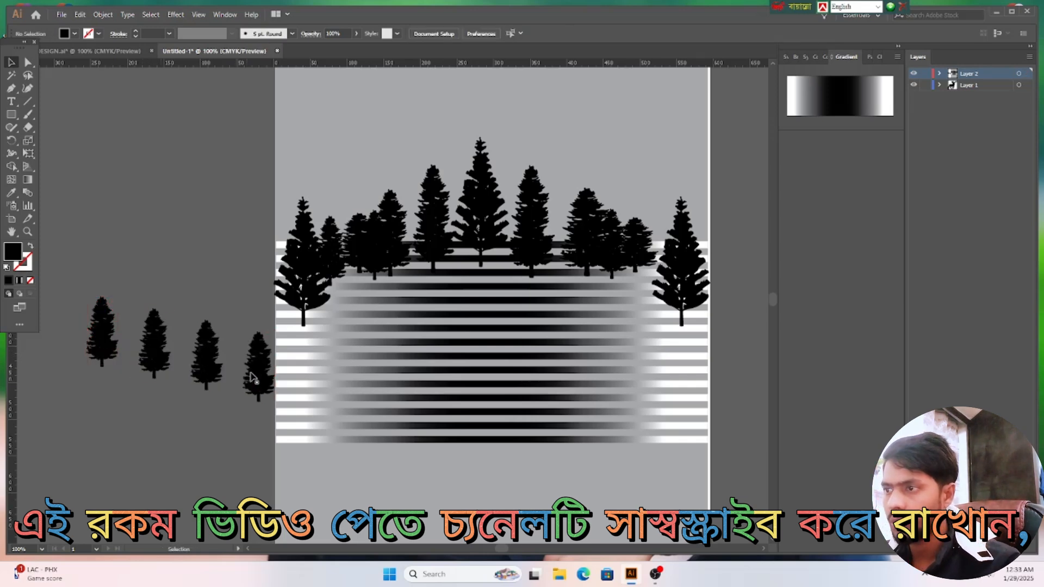
pyautogui.moveTo(261, 369); pyautogui.dragTo(552, 246)
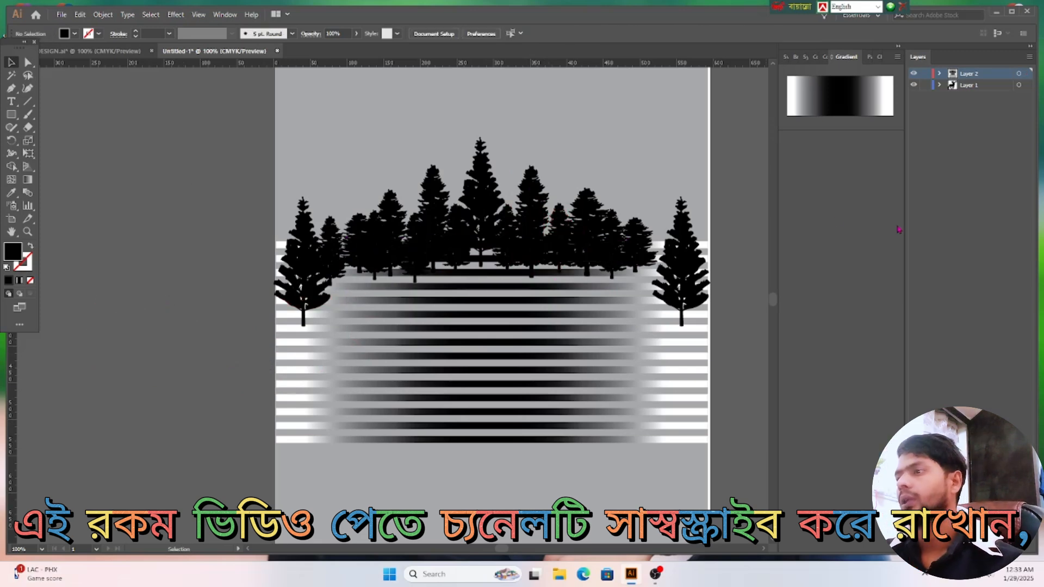
# Step: Duplicate the outermost small conifer right of centre slightly outward to close the gap to the large edge conifer
pyautogui.click(706, 286)
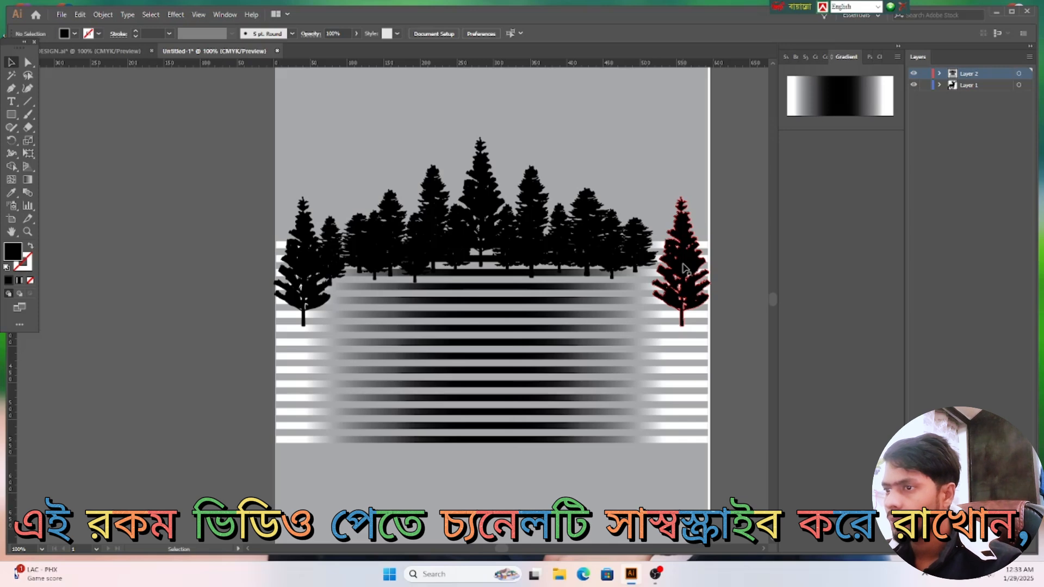
pyautogui.click(640, 255)
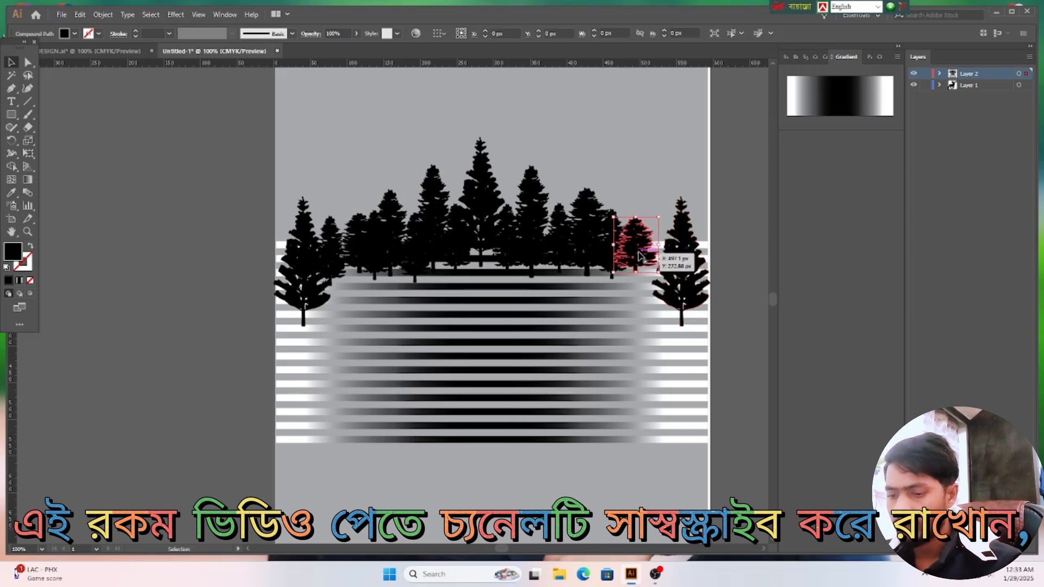
pyautogui.moveTo(639, 256); pyautogui.dragTo(665, 237)
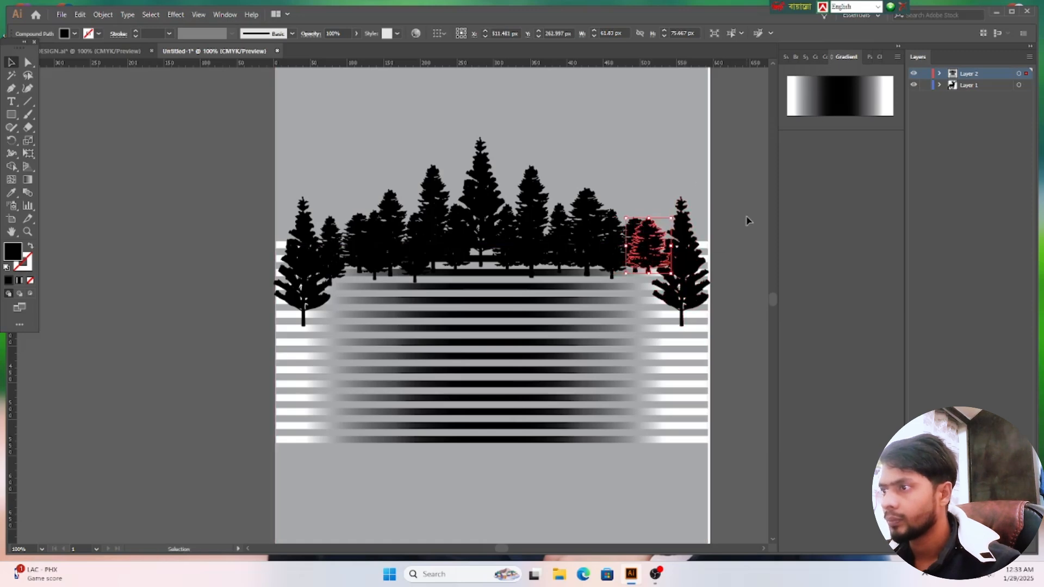
pyautogui.click(749, 222)
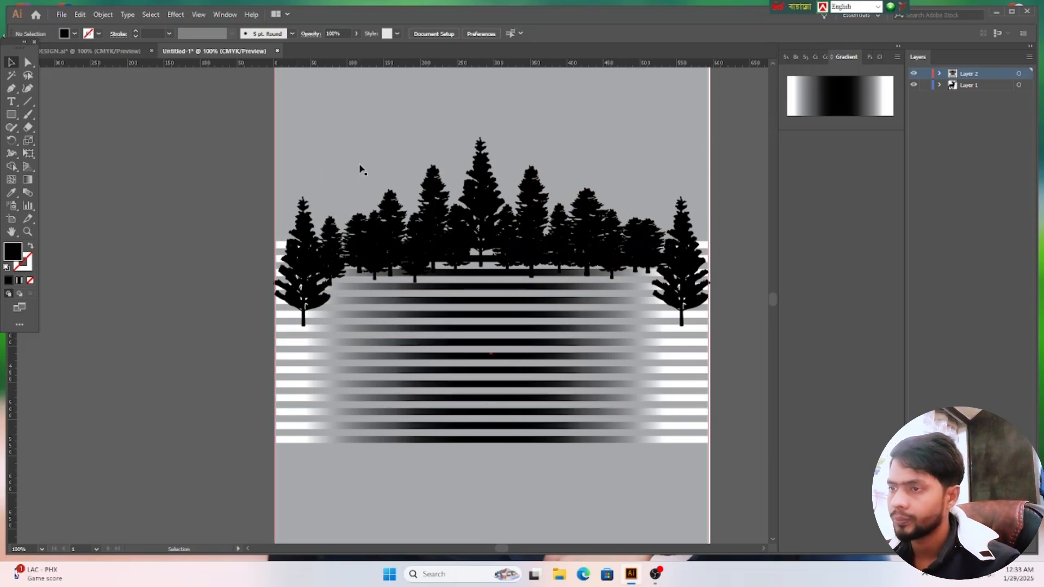
# Step: Move the grey background rectangle off the artboard and group all the conifers with the gradient stripes
pyautogui.moveTo(360, 165); pyautogui.dragTo(183, 214)
pyautogui.moveTo(437, 477); pyautogui.dragTo(152, 347)
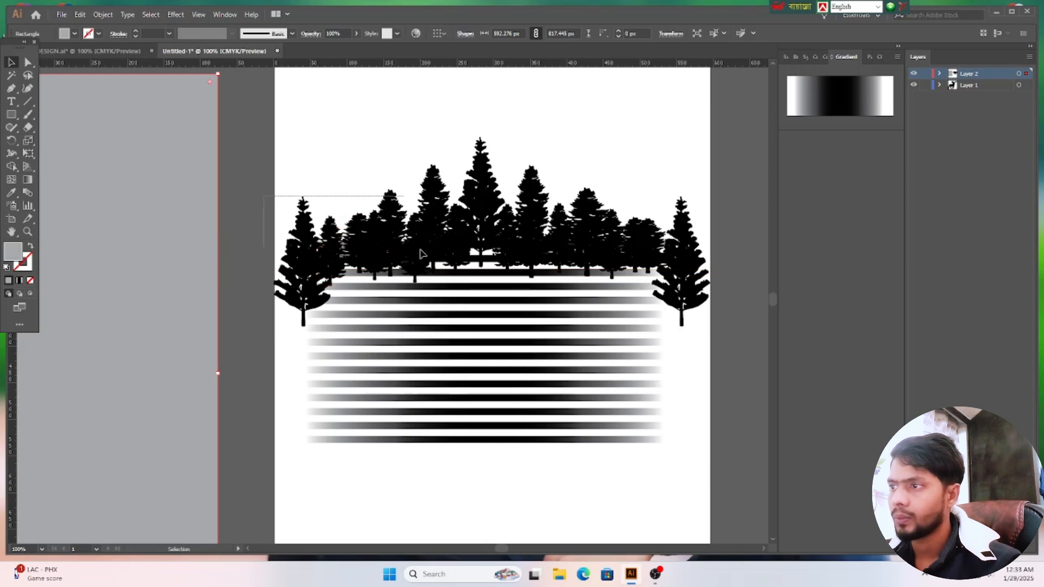
pyautogui.moveTo(660, 358); pyautogui.dragTo(697, 412)
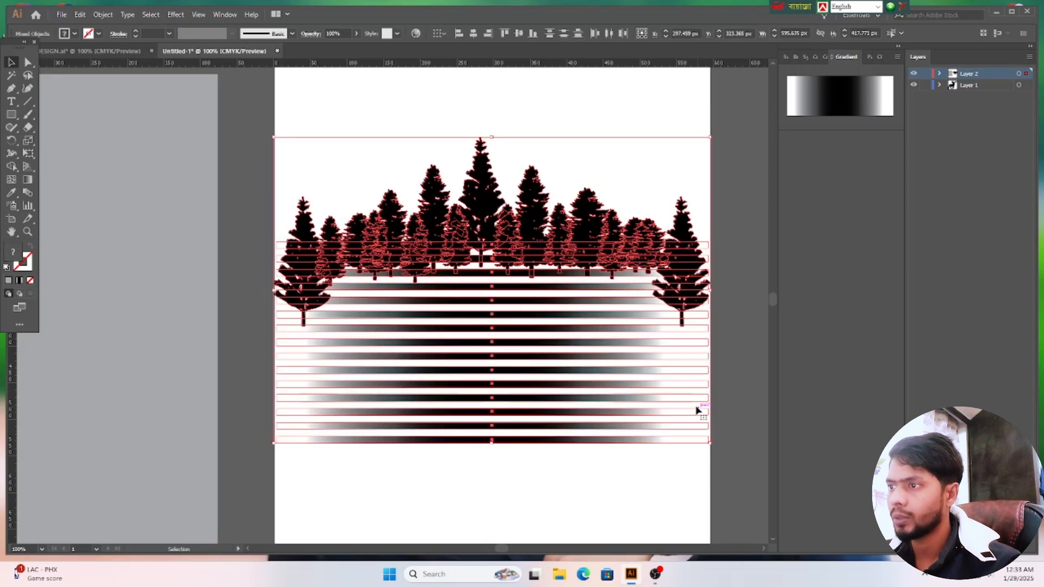
pyautogui.rightClick(497, 234)
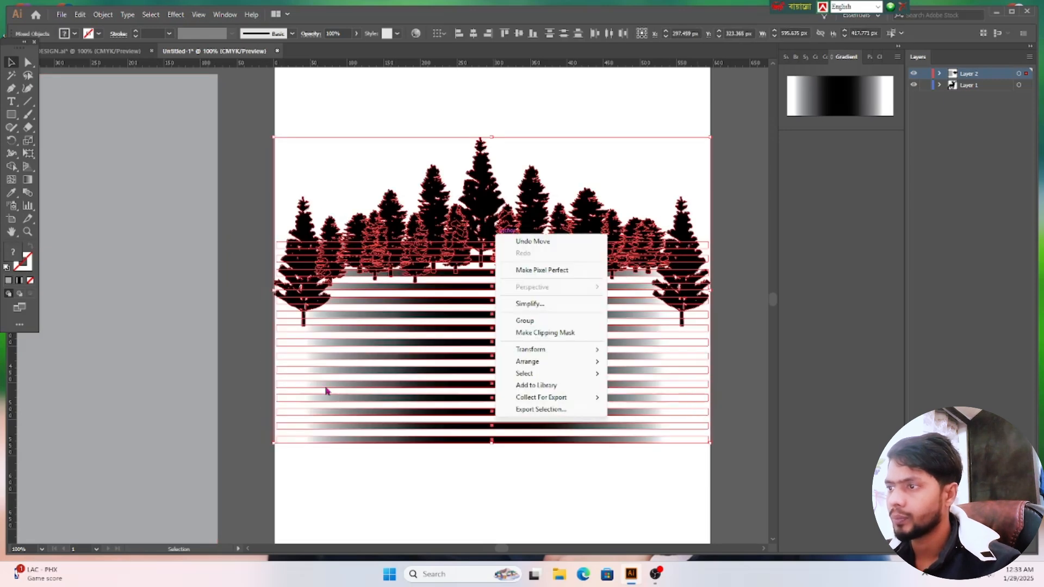
pyautogui.click(525, 322)
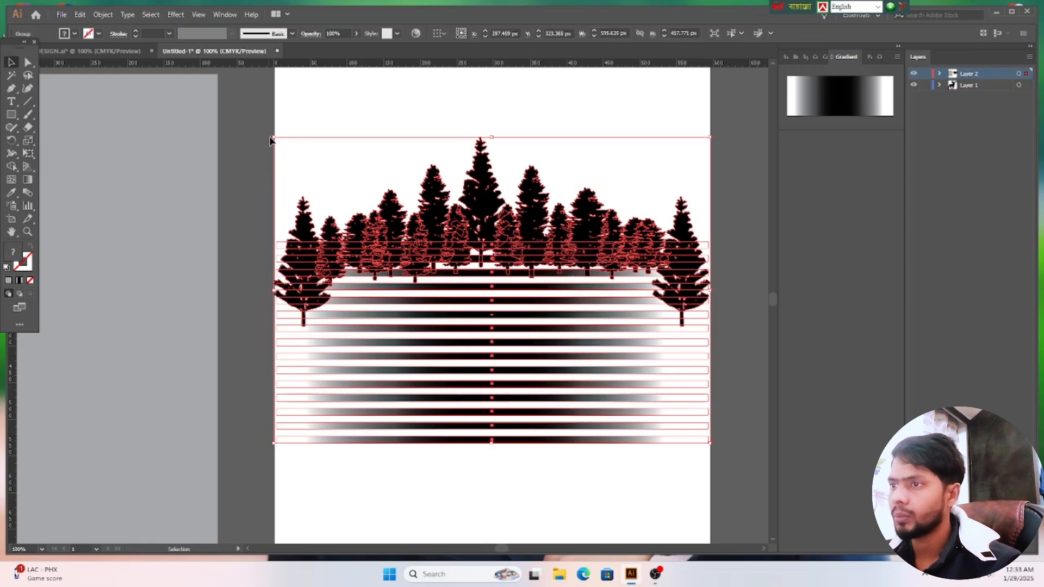
# Step: Scale the group of trees and stripes to about 532 × 406 px and centre it horizontally on the artboard
pyautogui.moveTo(272, 138); pyautogui.dragTo(320, 147)
pyautogui.click(653, 482)
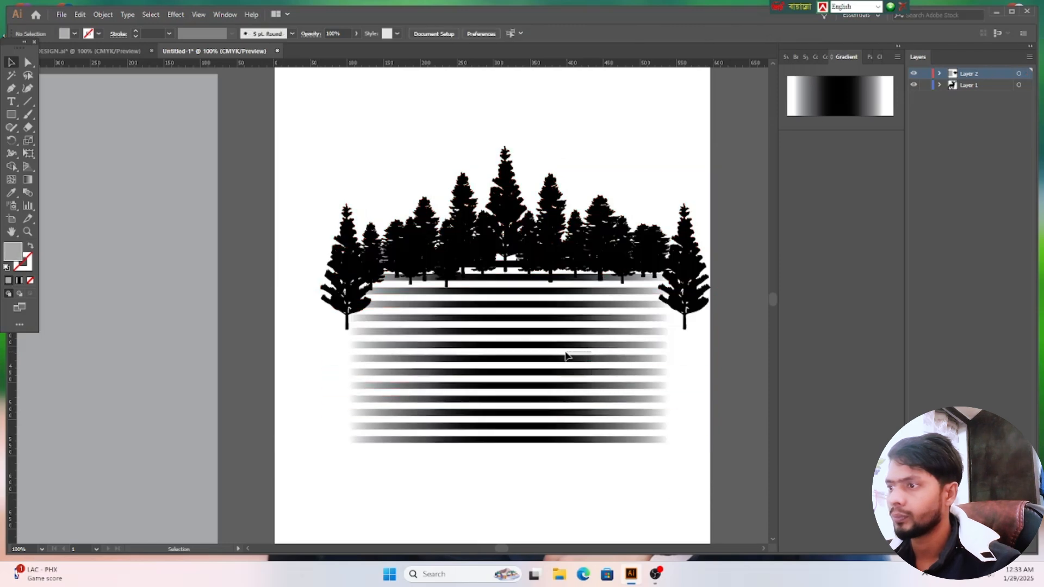
pyautogui.moveTo(560, 338); pyautogui.dragTo(691, 325)
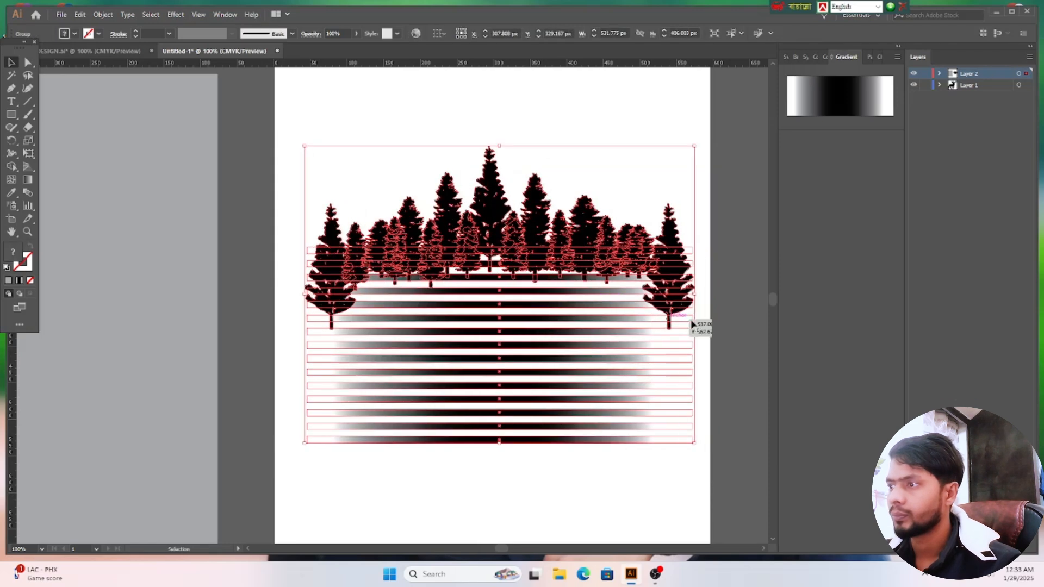
pyautogui.click(740, 300)
# Step: Try the grey background behind the grouped artwork again and delete the rectangle
pyautogui.moveTo(132, 325); pyautogui.dragTo(617, 314)
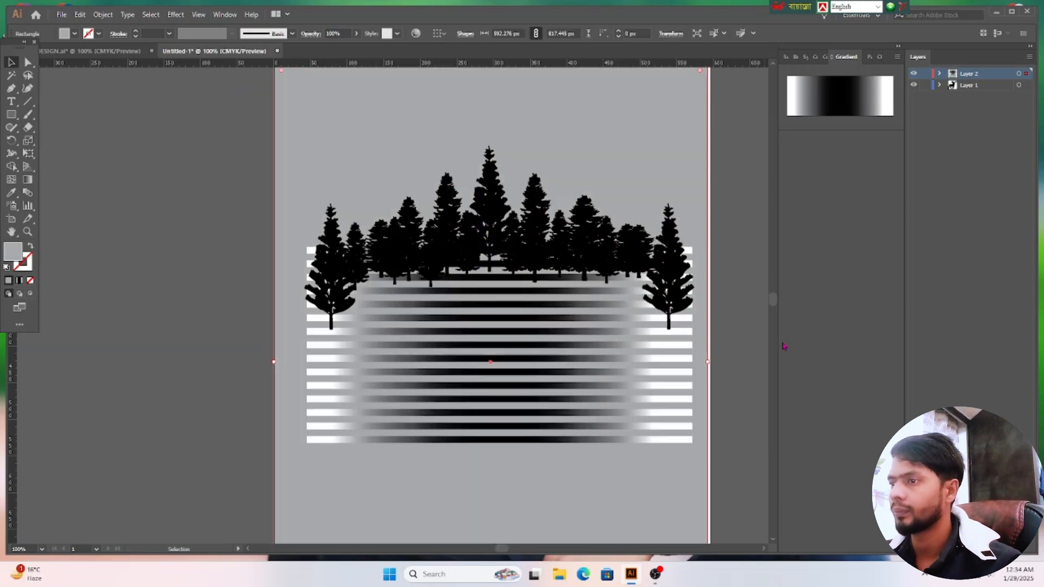
pyautogui.moveTo(618, 161); pyautogui.dragTo(185, 263)
pyautogui.press('Delete')
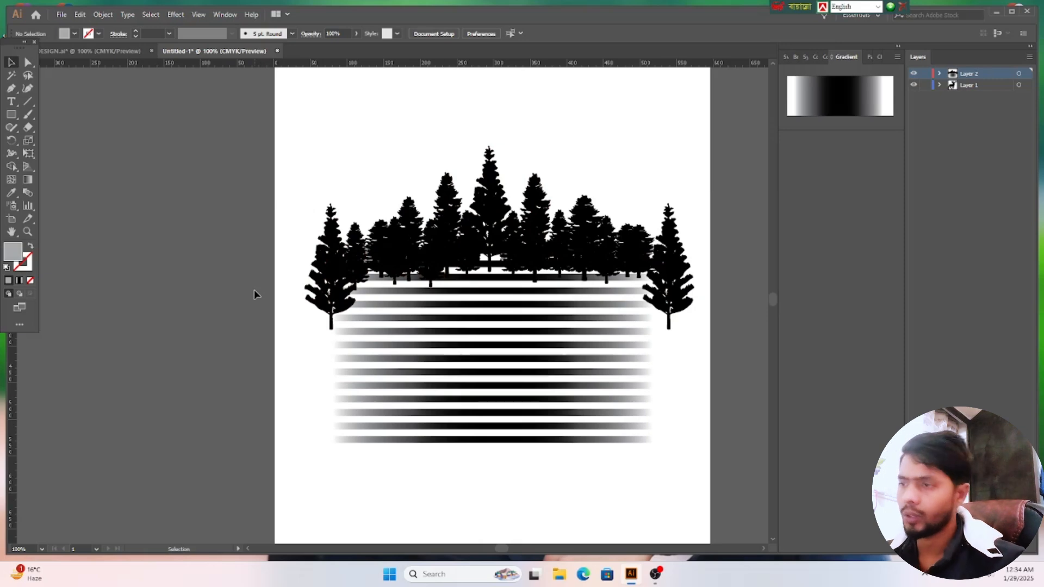
# Step: Place the Vecteezy fox silhouette image from the Pront Icon All folder into the document
pyautogui.click(62, 15)
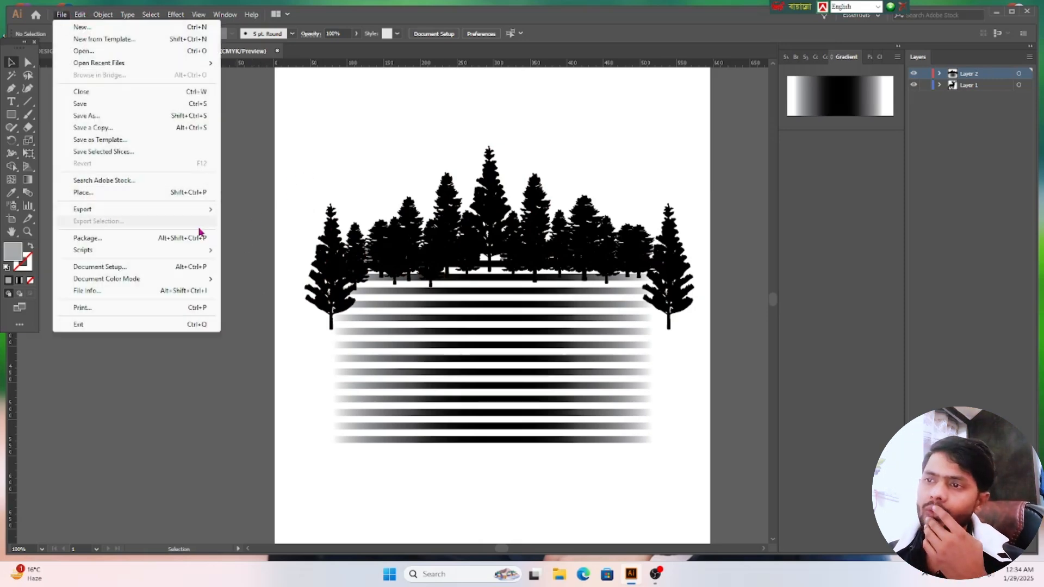
pyautogui.moveTo(101, 213)
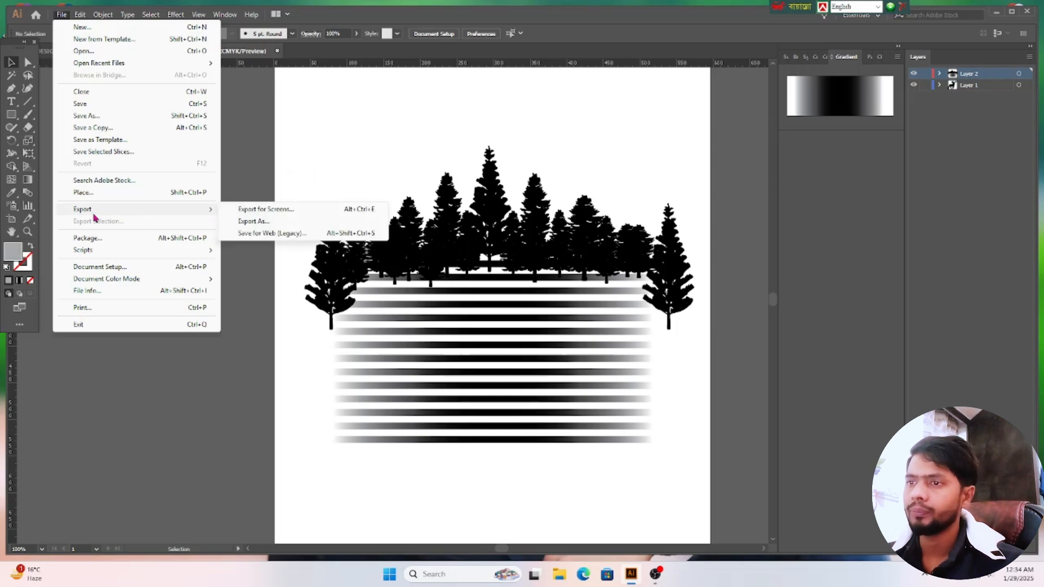
pyautogui.click(83, 192)
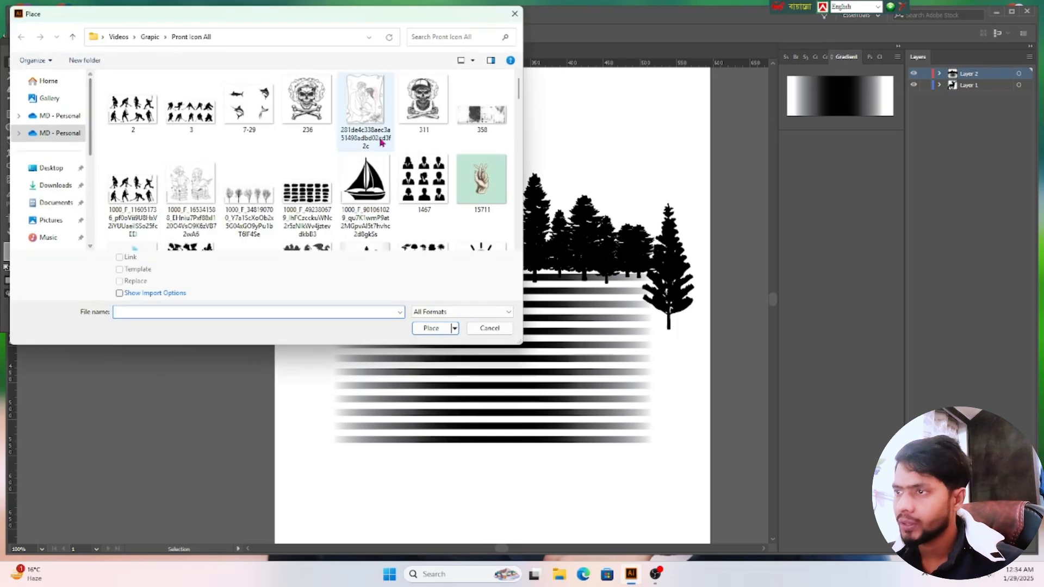
pyautogui.moveTo(518, 94); pyautogui.dragTo(518, 163)
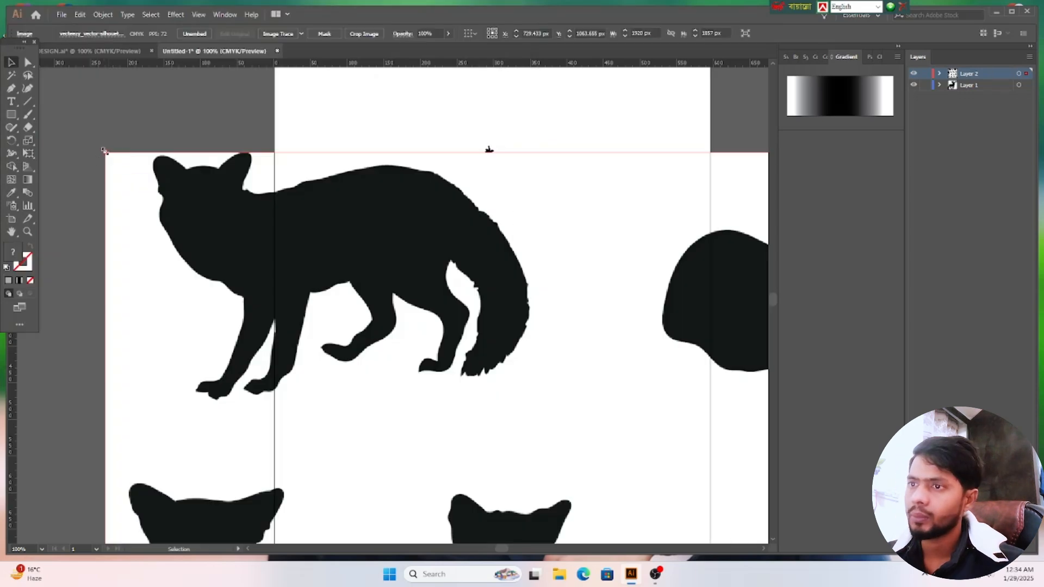
# Step: Scale the placed fox silhouette image to about 342 × 633 px and move it onto the pasteboard left of the artboard
pyautogui.moveTo(103, 149); pyautogui.dragTo(417, 292)
pyautogui.moveTo(228, 187); pyautogui.dragTo(228, 186)
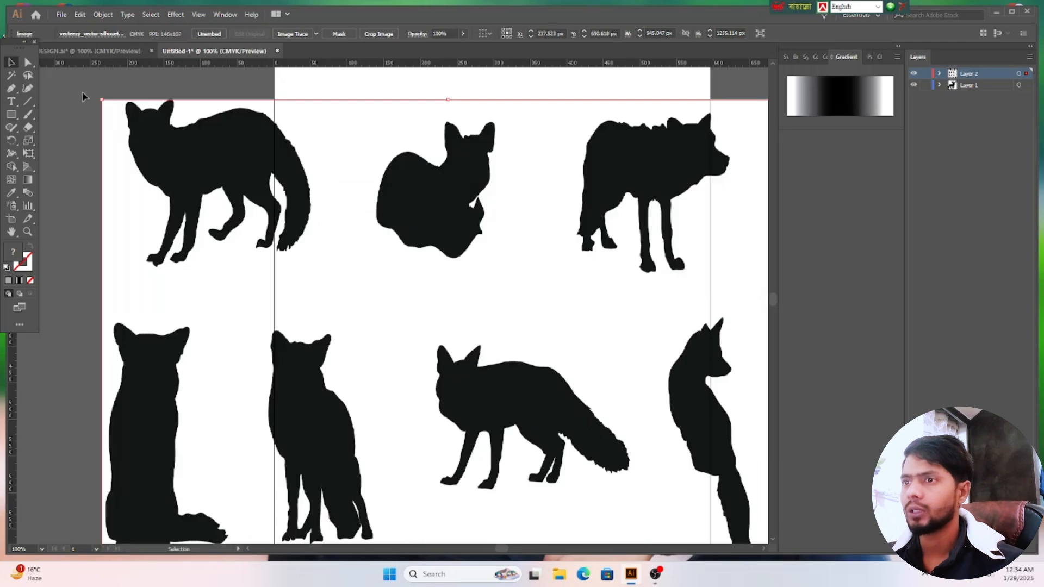
pyautogui.moveTo(105, 101); pyautogui.dragTo(288, 285)
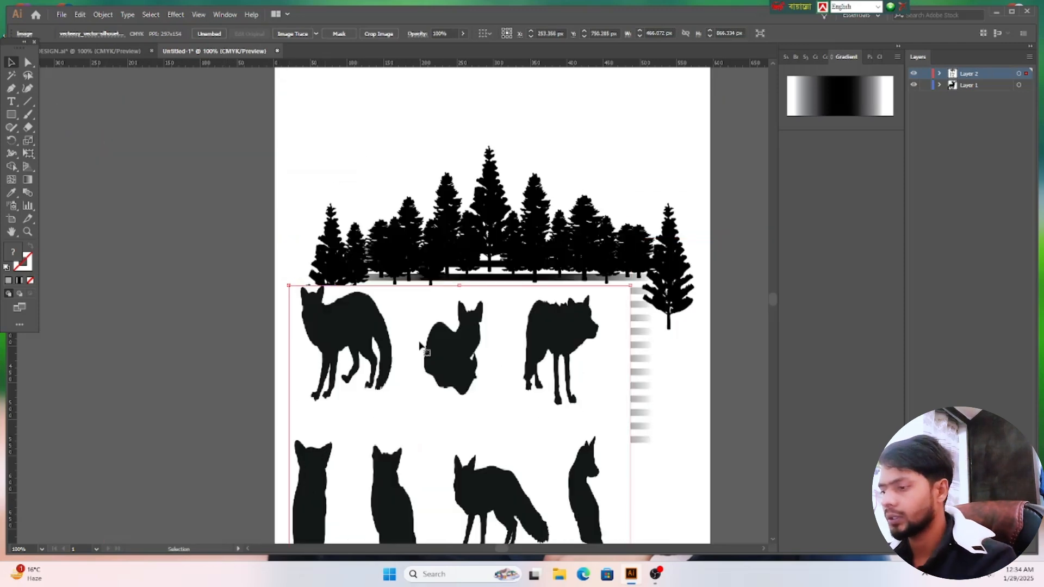
pyautogui.scroll(-2, 212, 376)
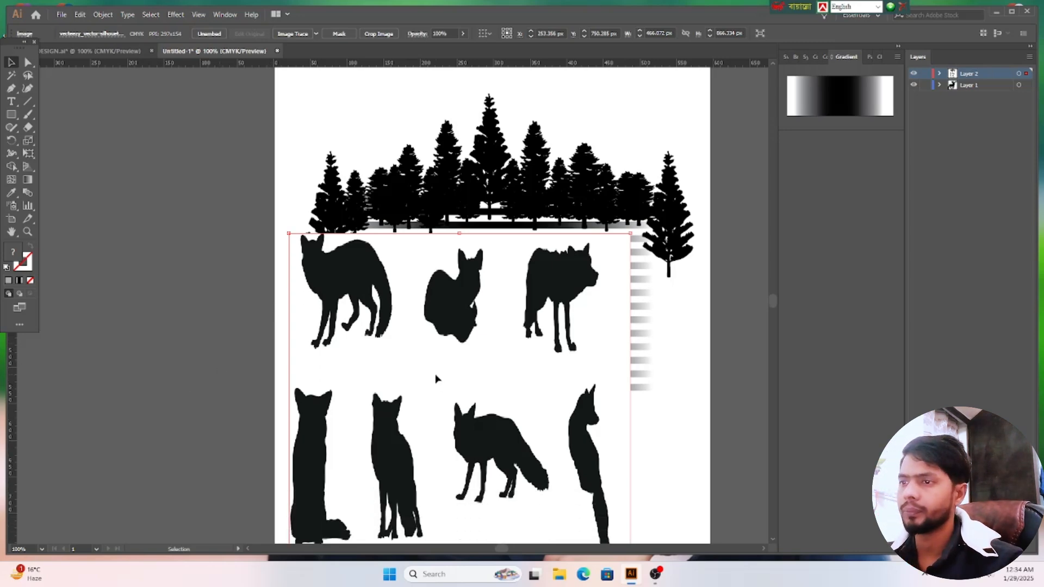
pyautogui.moveTo(436, 379); pyautogui.dragTo(268, 323)
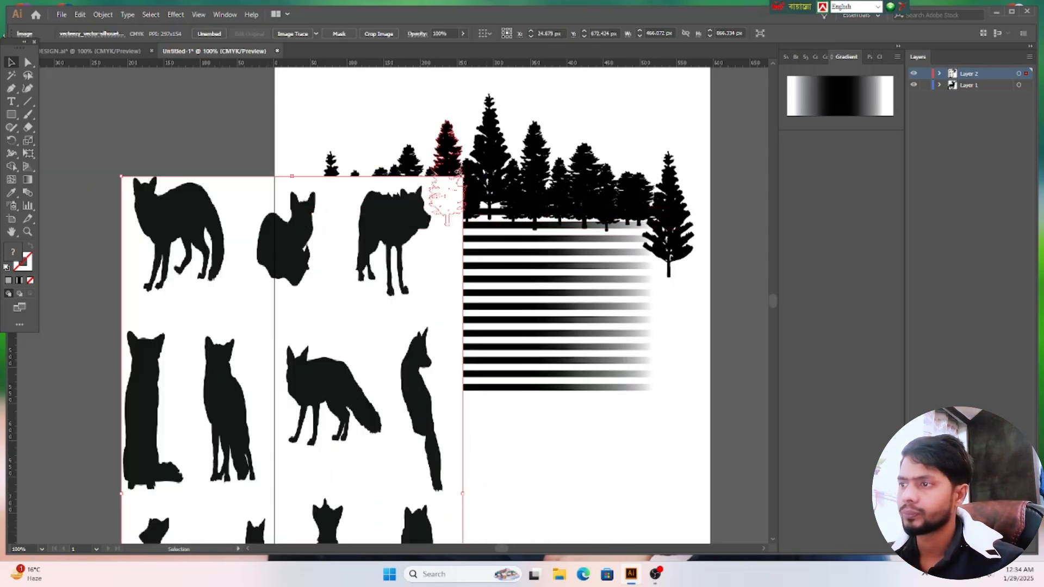
pyautogui.moveTo(125, 175); pyautogui.dragTo(213, 346)
pyautogui.moveTo(361, 420); pyautogui.dragTo(3, 148)
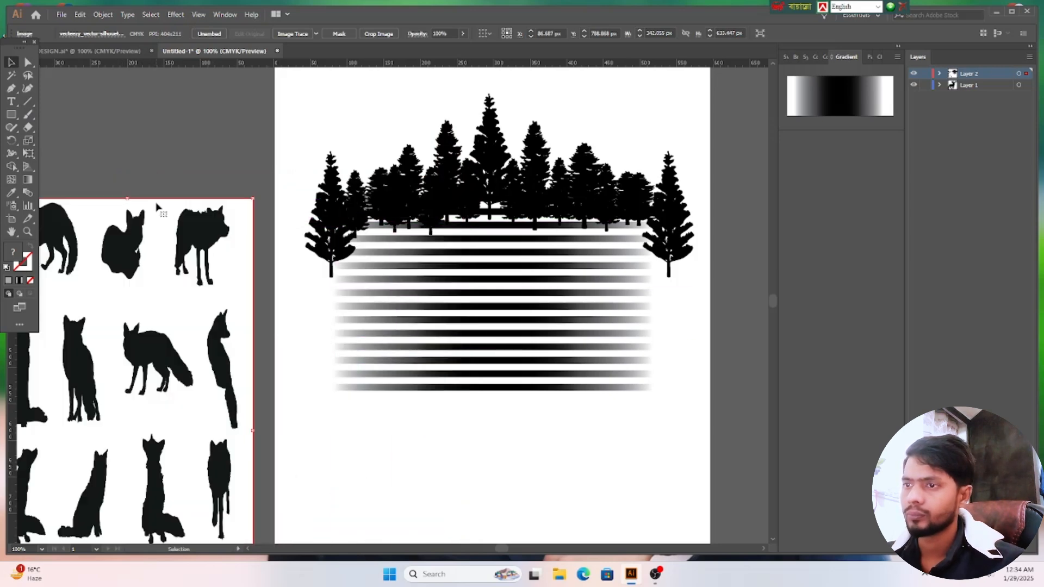
# Step: Trace the fox silhouette image with the Default preset and expand the result into vector shapes
pyautogui.click(292, 35)
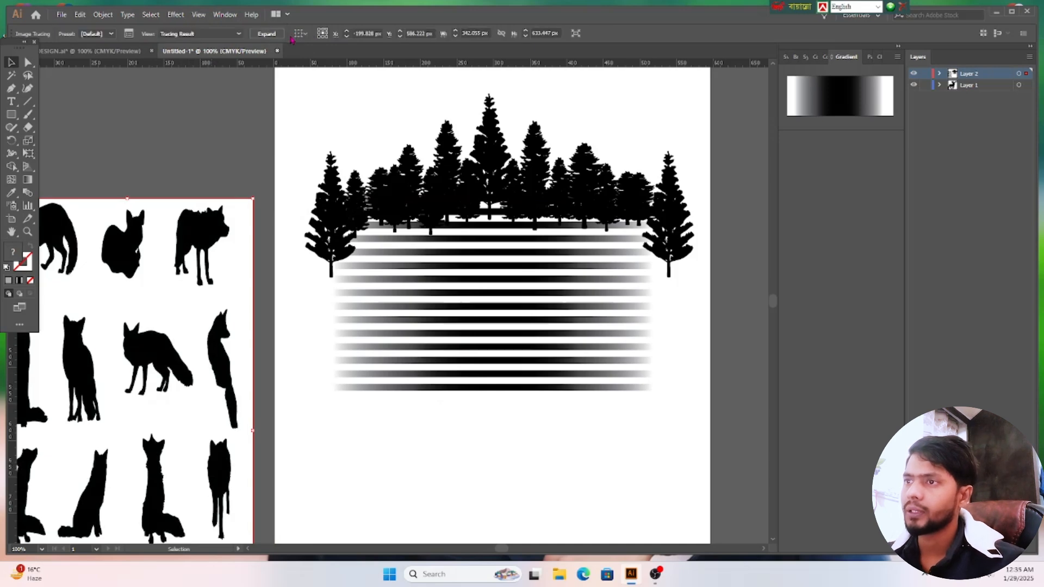
pyautogui.click(275, 34)
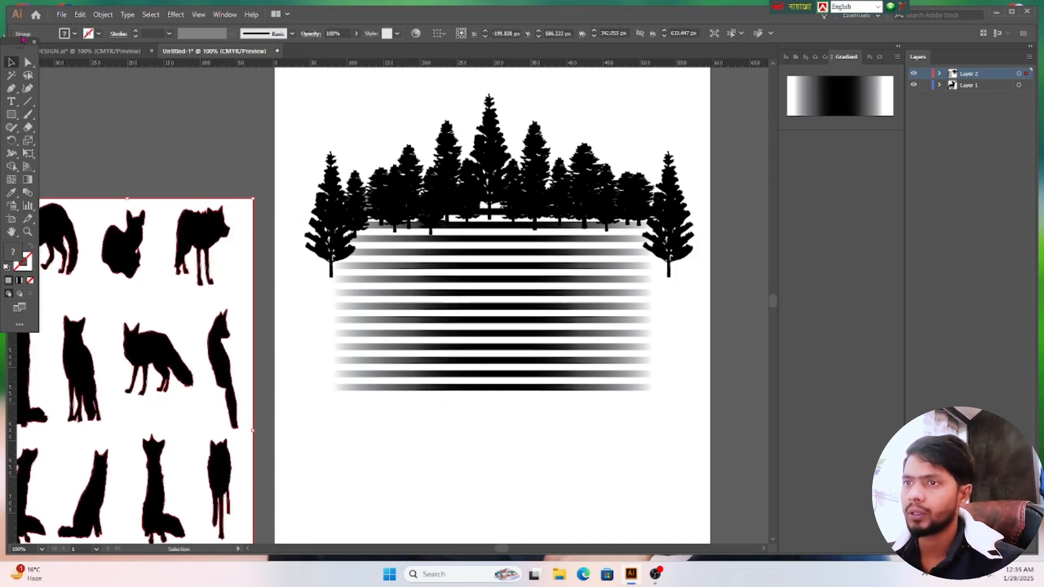
# Step: Select all white areas of the traced fox artwork with the Magic Wand and delete them, leaving the black silhouettes
pyautogui.press('y')
pyautogui.click(177, 314)
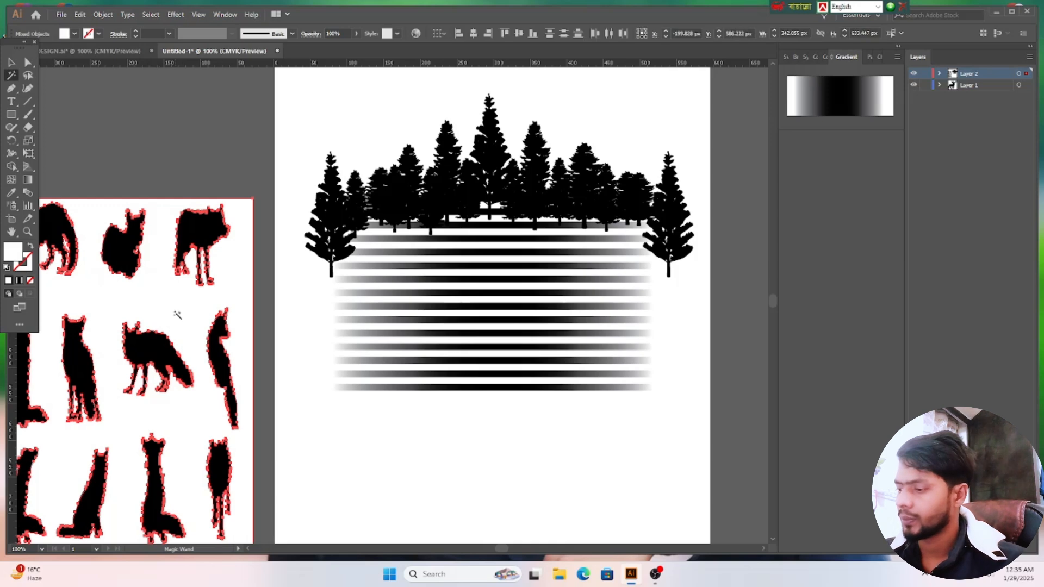
pyautogui.press('Delete')
pyautogui.scroll(-6, 164, 268)
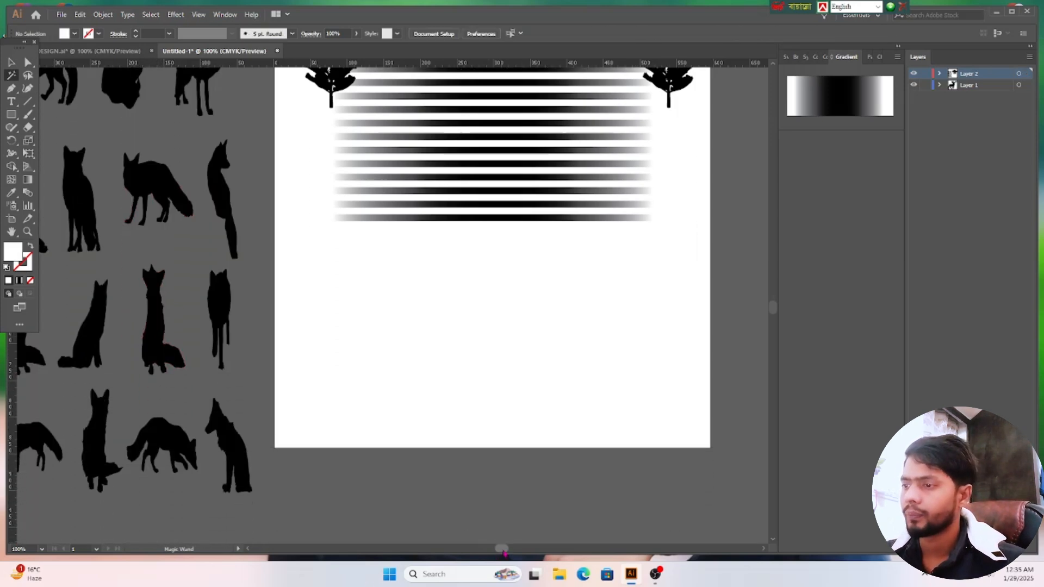
pyautogui.hscroll(-5, 270, 251)
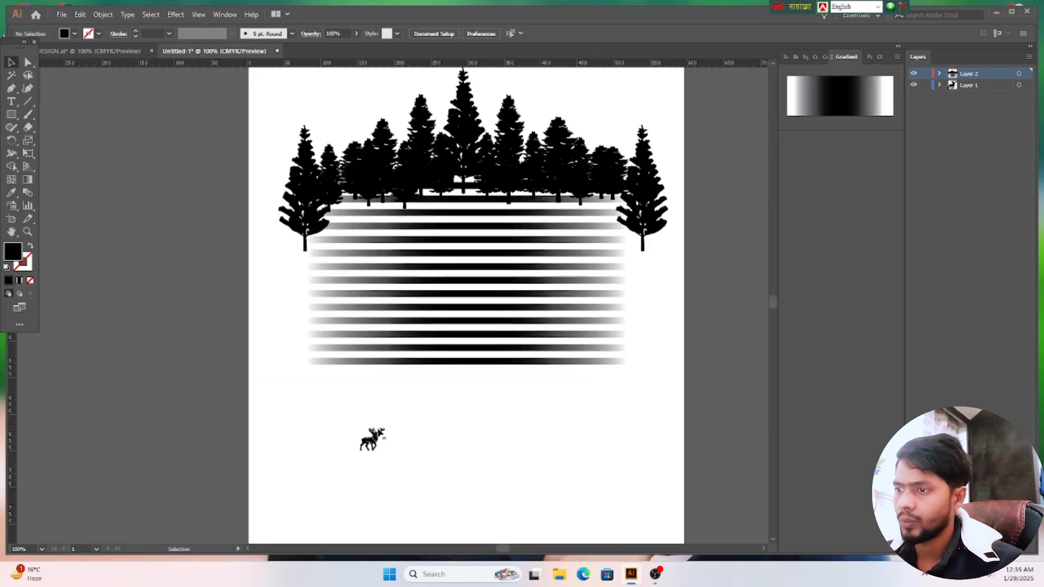
# Step: Enlarge the small stag silhouette below the stripes and place it over the lower middle of the gradient stripes
pyautogui.click(376, 438)
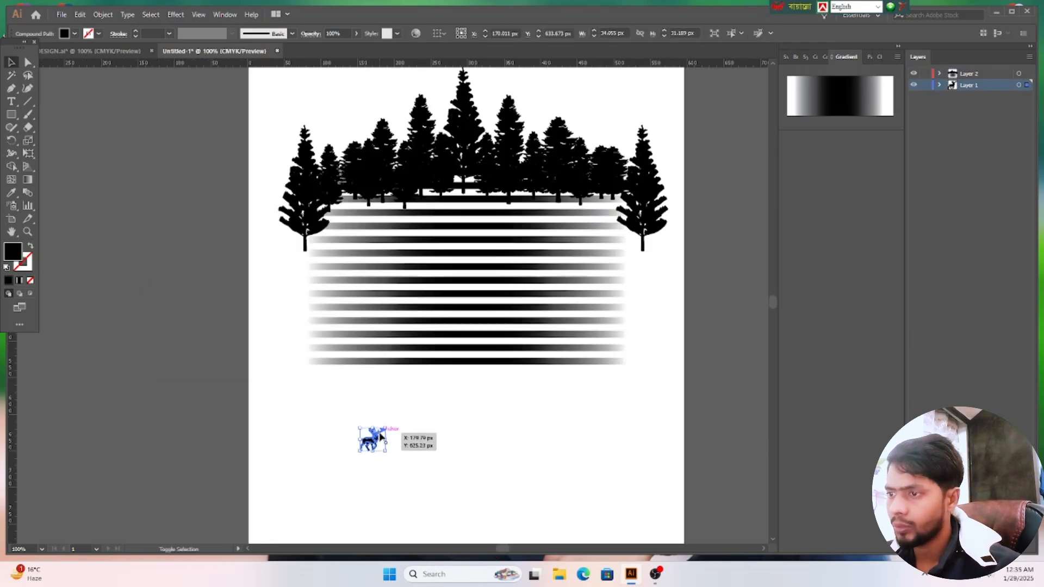
pyautogui.moveTo(381, 437); pyautogui.dragTo(408, 401)
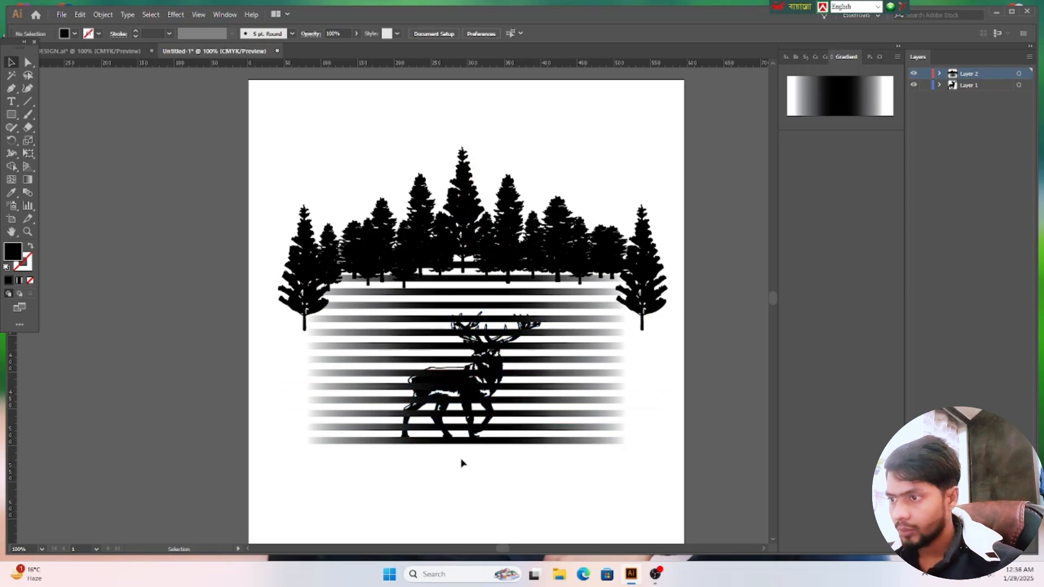
pyautogui.scroll(-1, 502, 479)
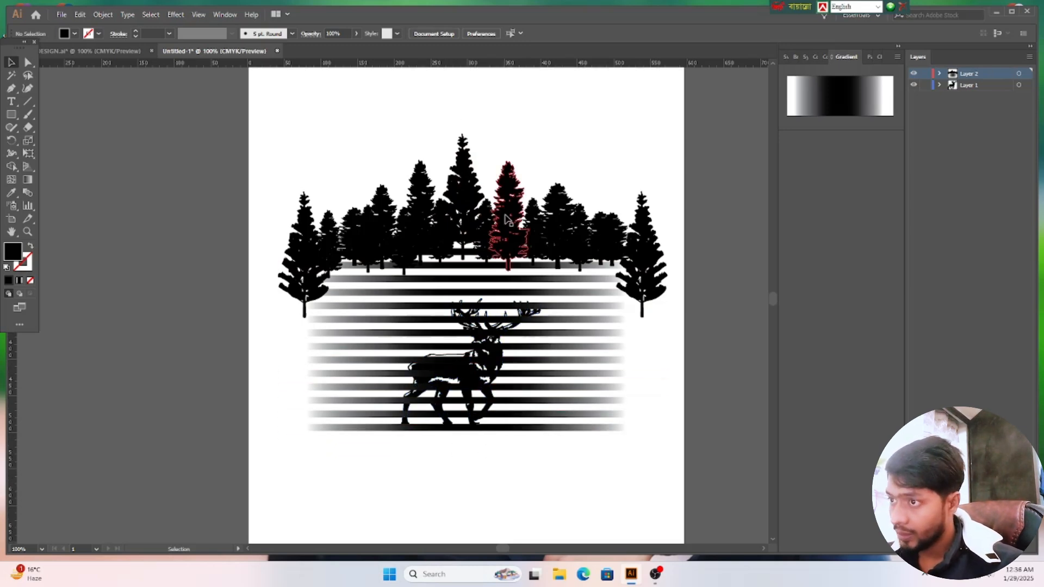
pyautogui.scroll(2, 506, 217)
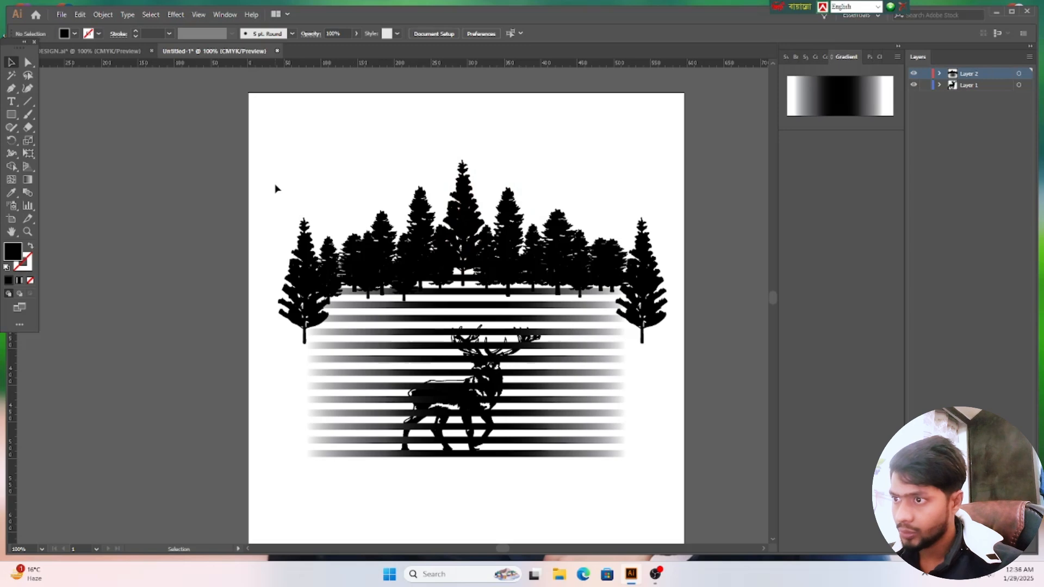
# Step: Group the conifers, gradient stripes and stag into a single object
pyautogui.moveTo(275, 188); pyautogui.dragTo(661, 478)
pyautogui.rightClick(495, 255)
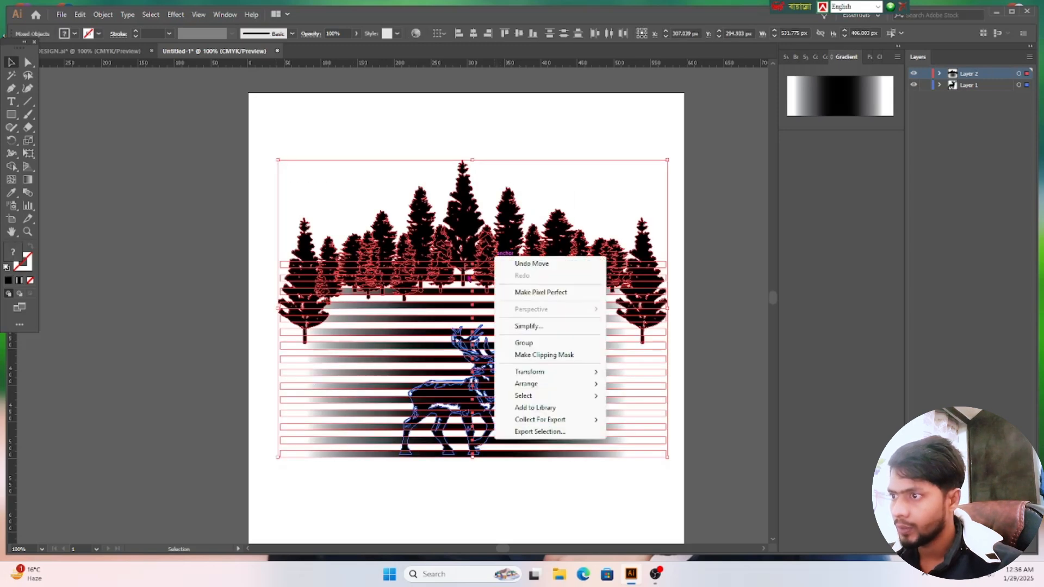
pyautogui.click(546, 343)
pyautogui.click(587, 492)
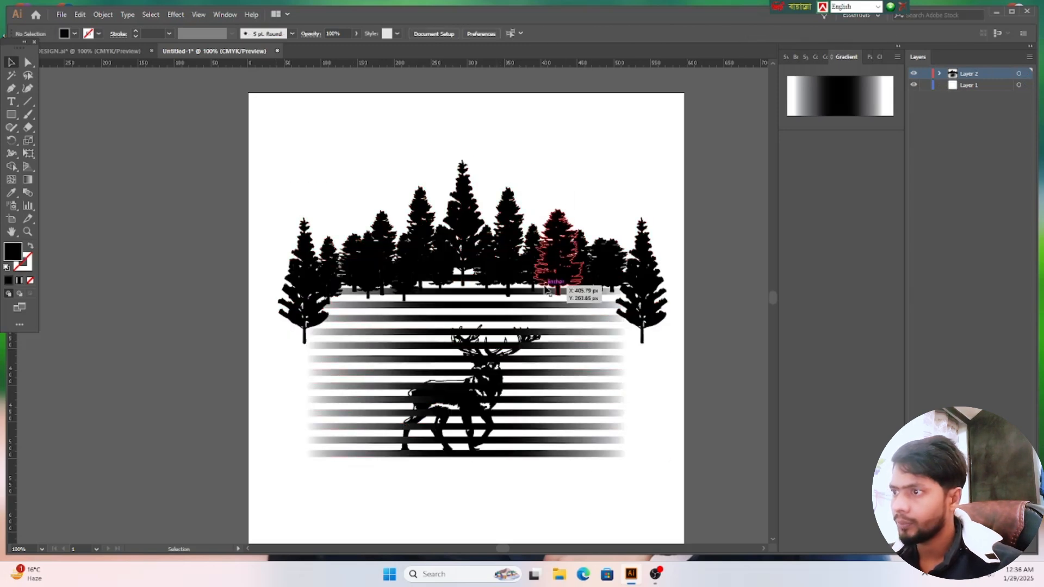
# Step: Scale the grouped artwork down to about 203 × 155 px and move it to the middle of the artboard
pyautogui.click(550, 291)
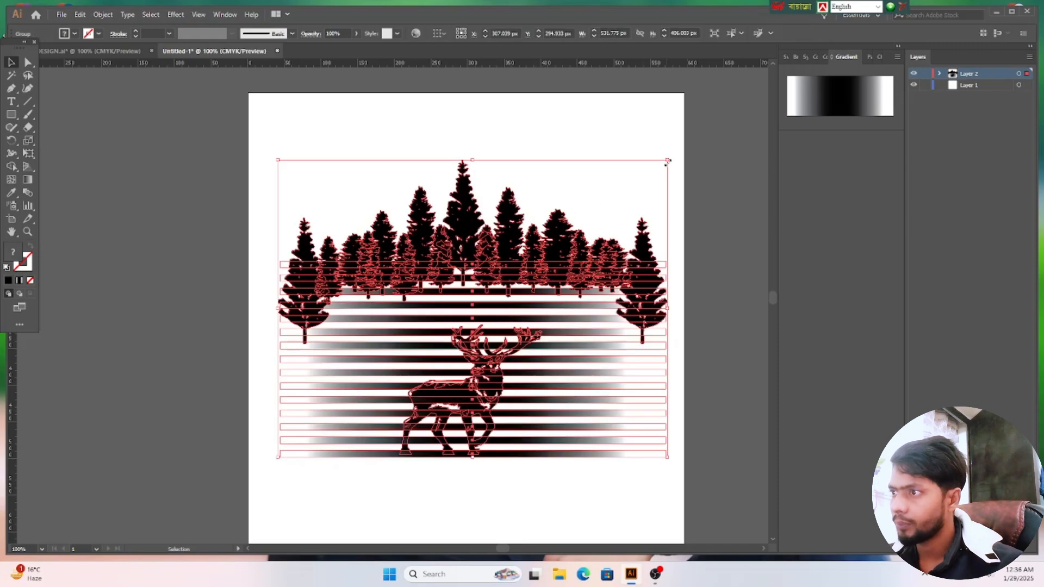
pyautogui.moveTo(668, 159); pyautogui.dragTo(428, 344)
pyautogui.click(484, 484)
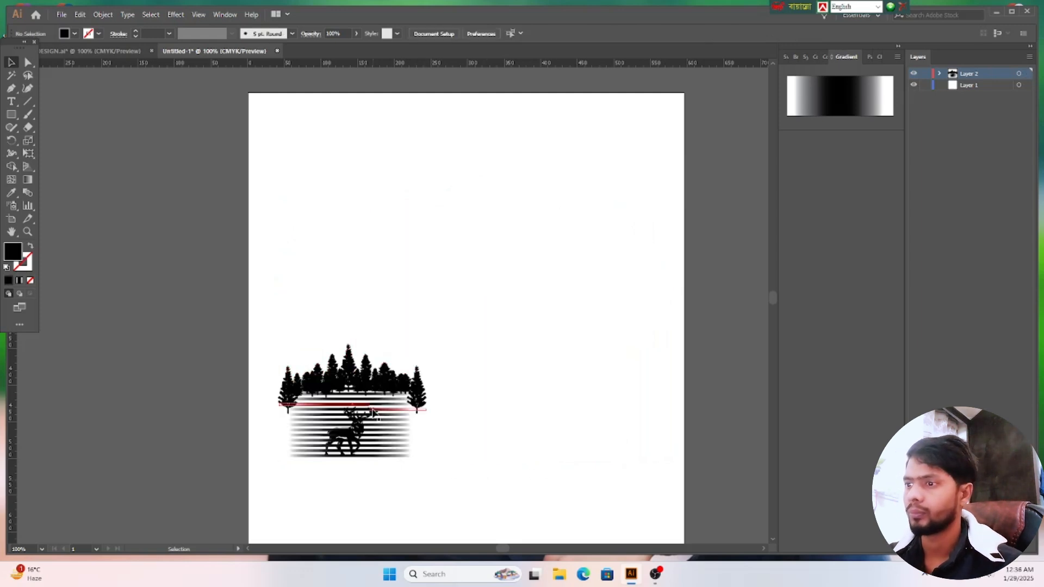
pyautogui.moveTo(354, 411); pyautogui.dragTo(452, 342)
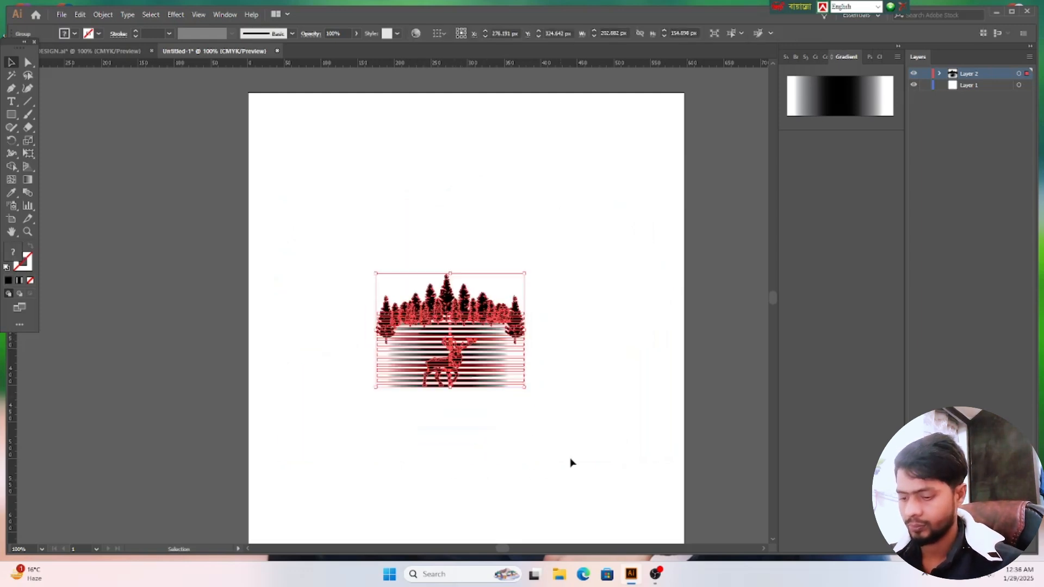
pyautogui.click(560, 443)
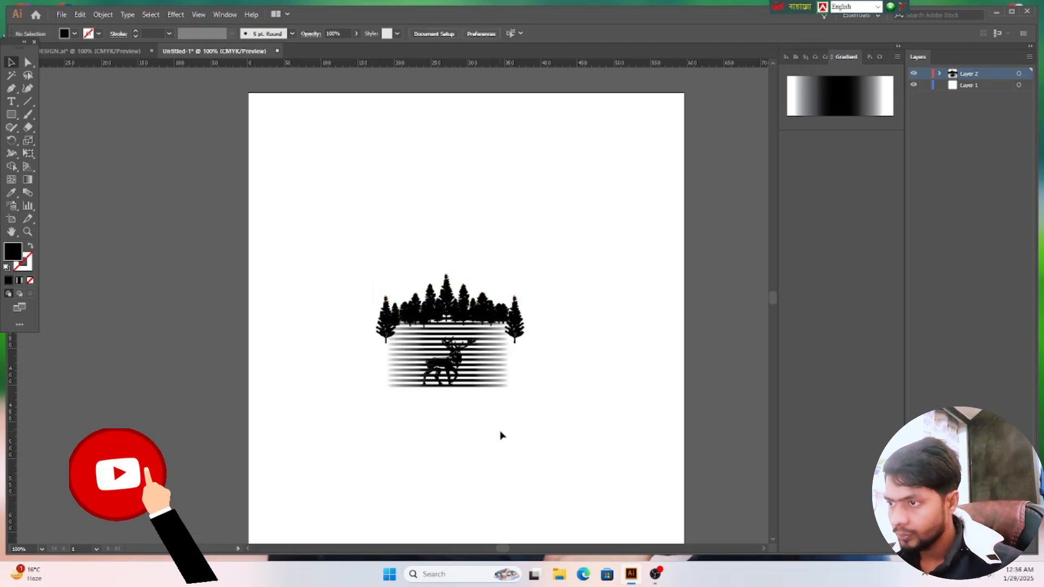
# Step: Examine the stag, tree line and stripes of the artwork up close
pyautogui.scroll(5, 439, 422)
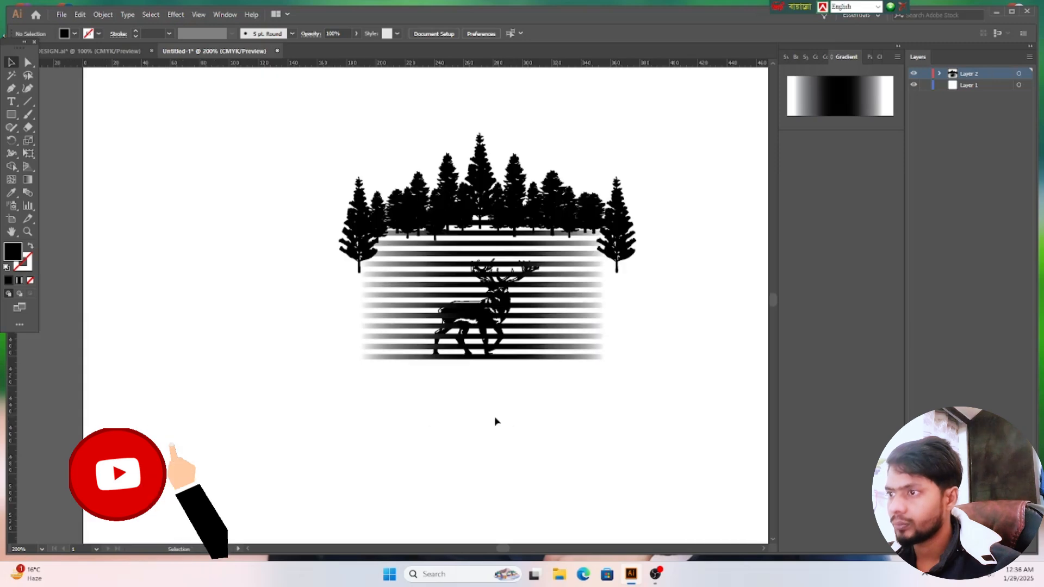
pyautogui.scroll(1, 514, 422)
pyautogui.scroll(4, 543, 422)
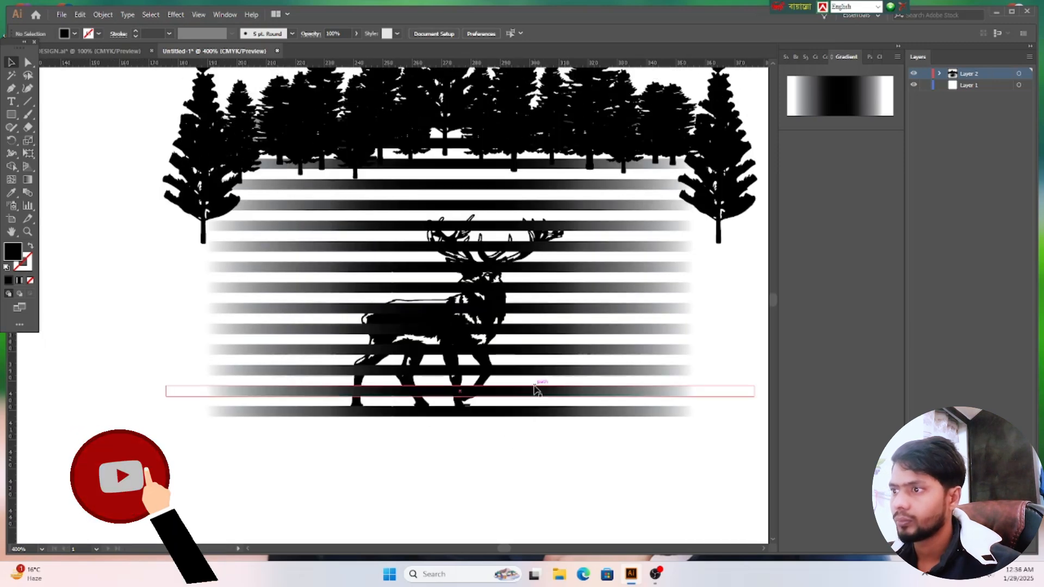
pyautogui.scroll(-1, 519, 379)
pyautogui.scroll(1, 522, 402)
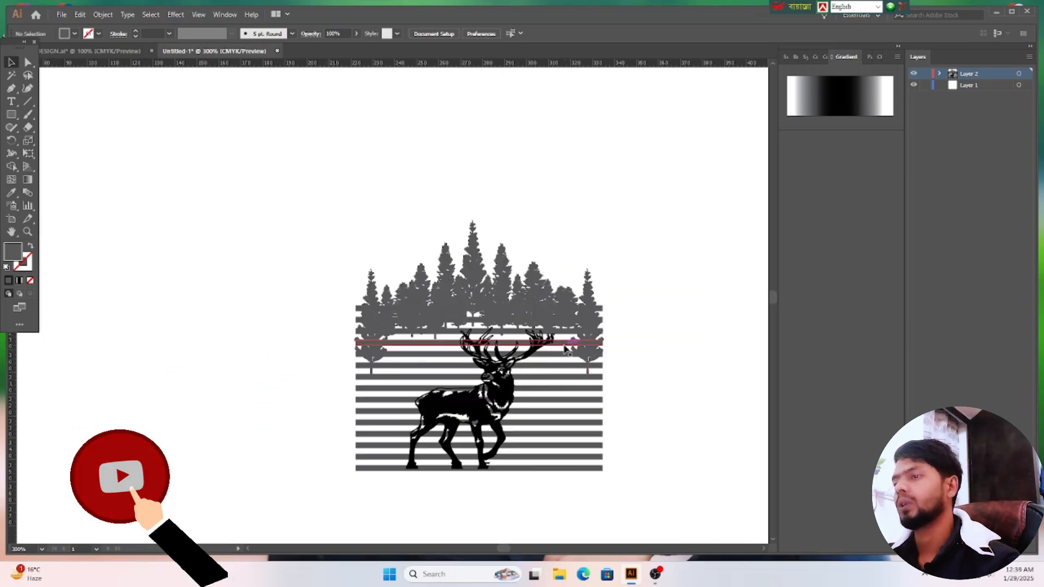
pyautogui.click(511, 311)
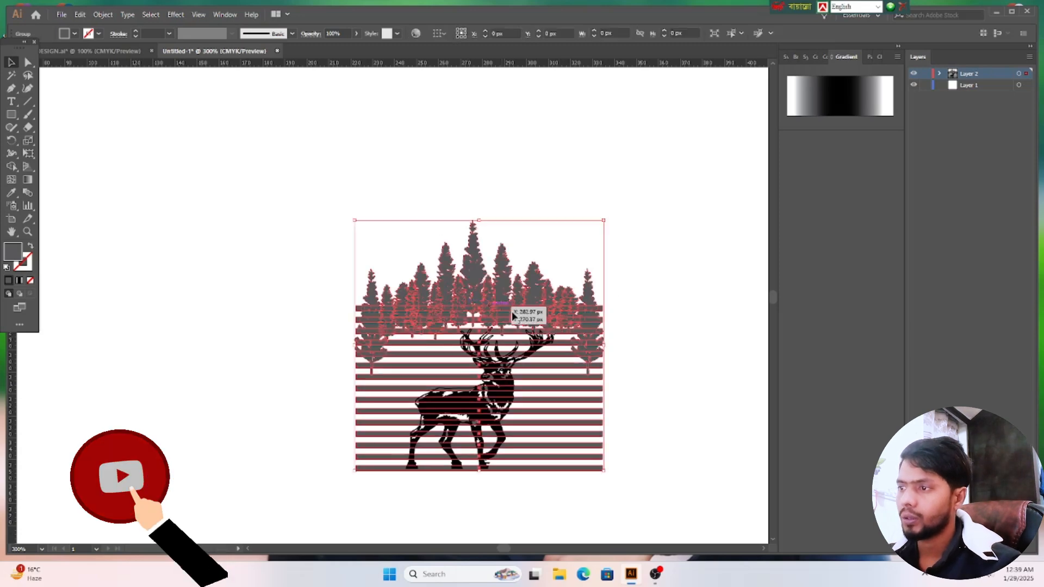
pyautogui.click(635, 338)
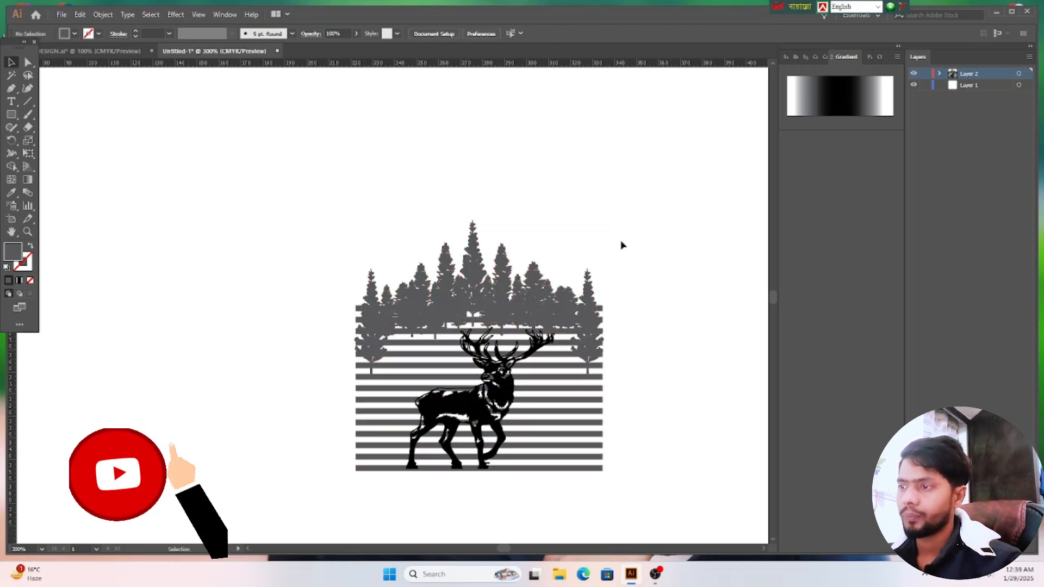
# Step: Add the point text "nature" above the tree line
pyautogui.click(11, 102)
pyautogui.click(402, 205)
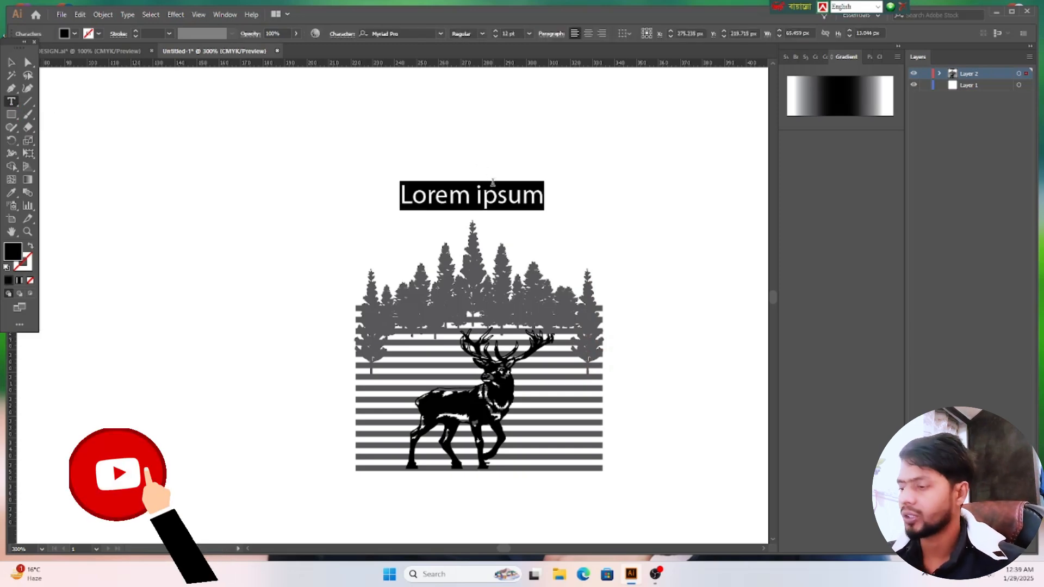
pyautogui.press('BackSpace')
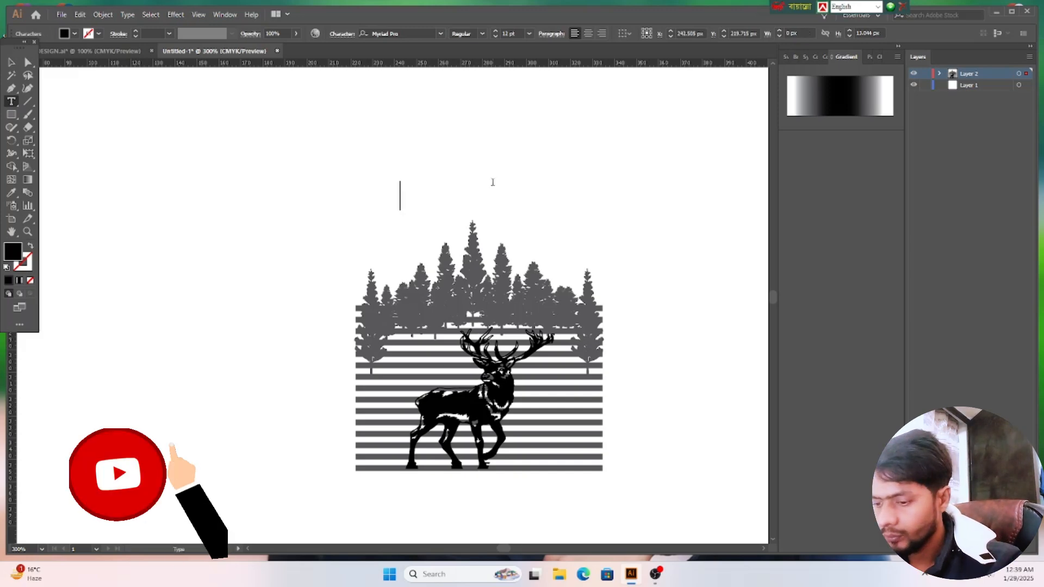
pyautogui.write('na')
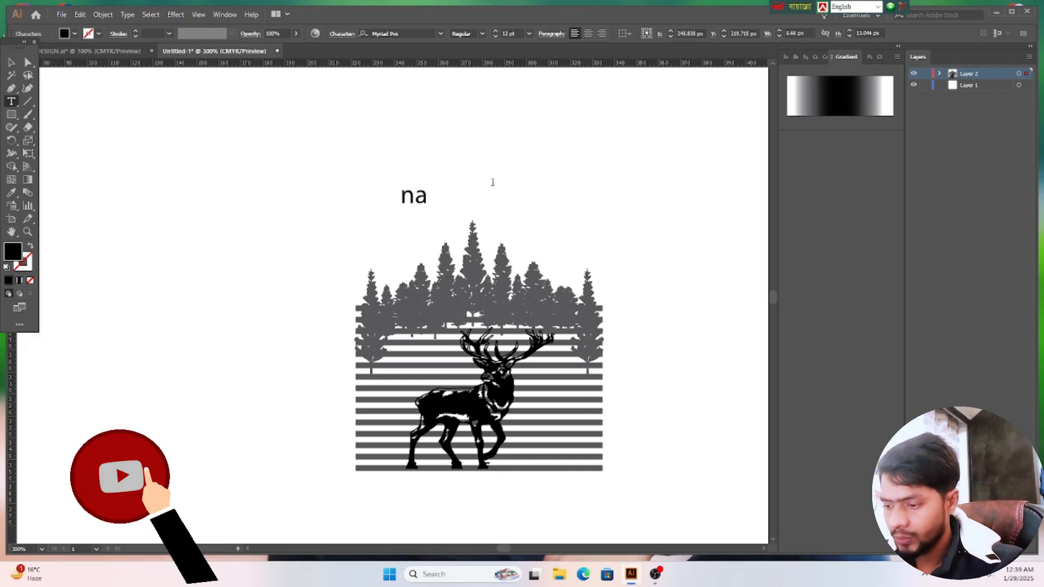
pyautogui.write('tu')
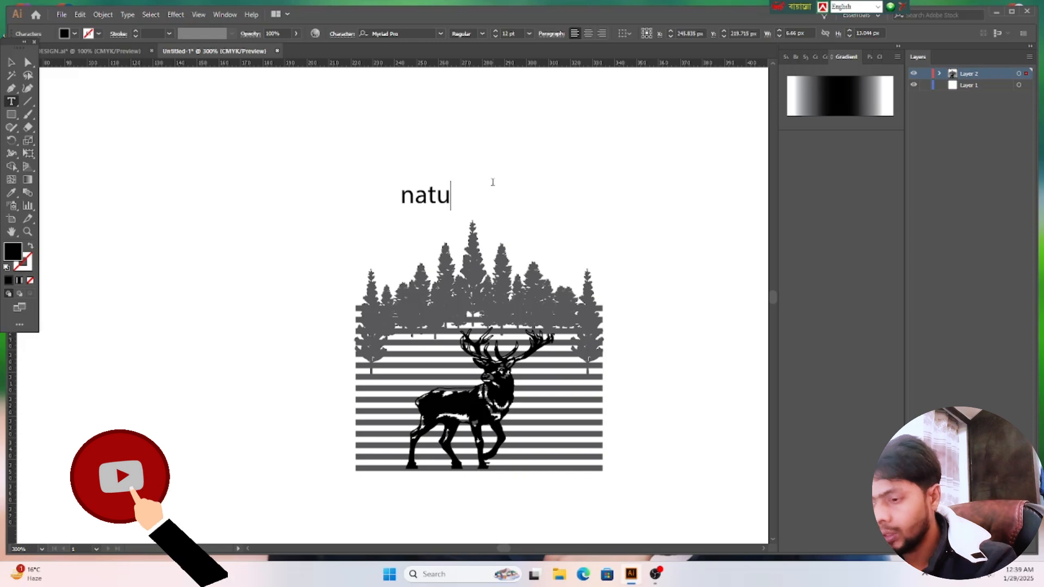
pyautogui.write('re')
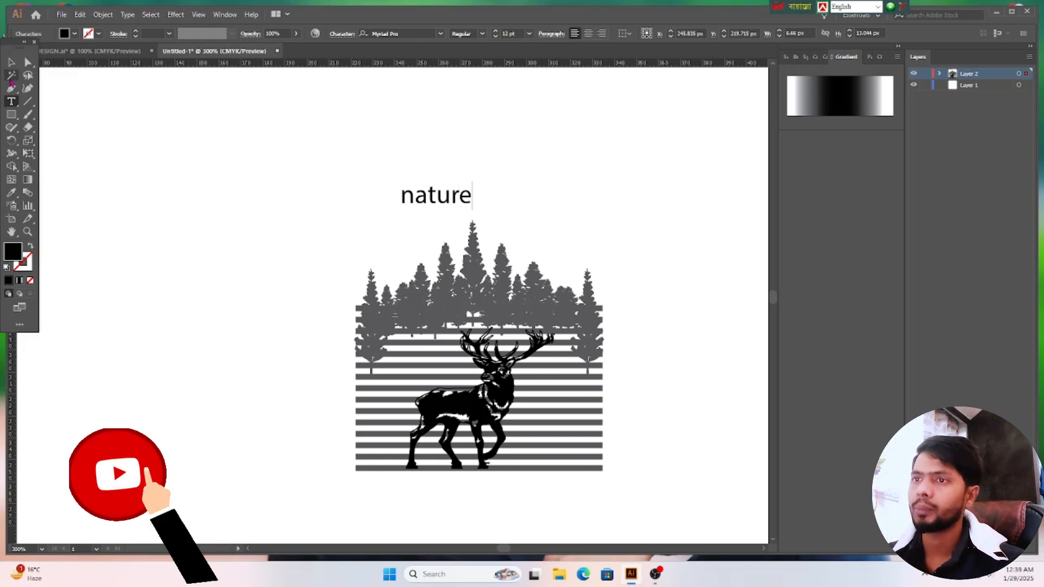
pyautogui.press('Escape')
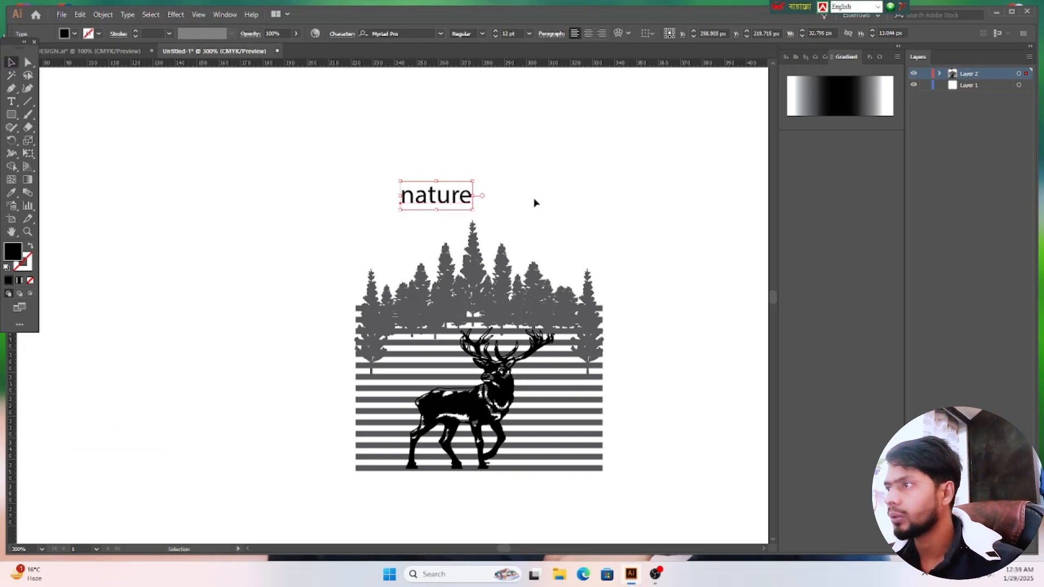
# Step: Set the "nature" text to All Caps and change its font to Berlin Sans FB Demi Bold
pyautogui.click(815, 59)
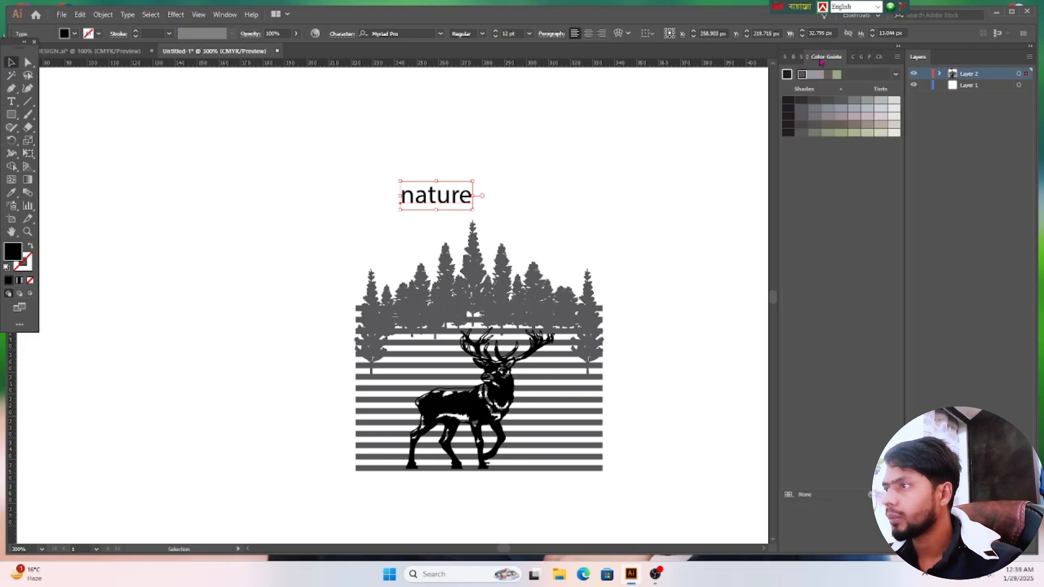
pyautogui.click(861, 60)
pyautogui.click(870, 59)
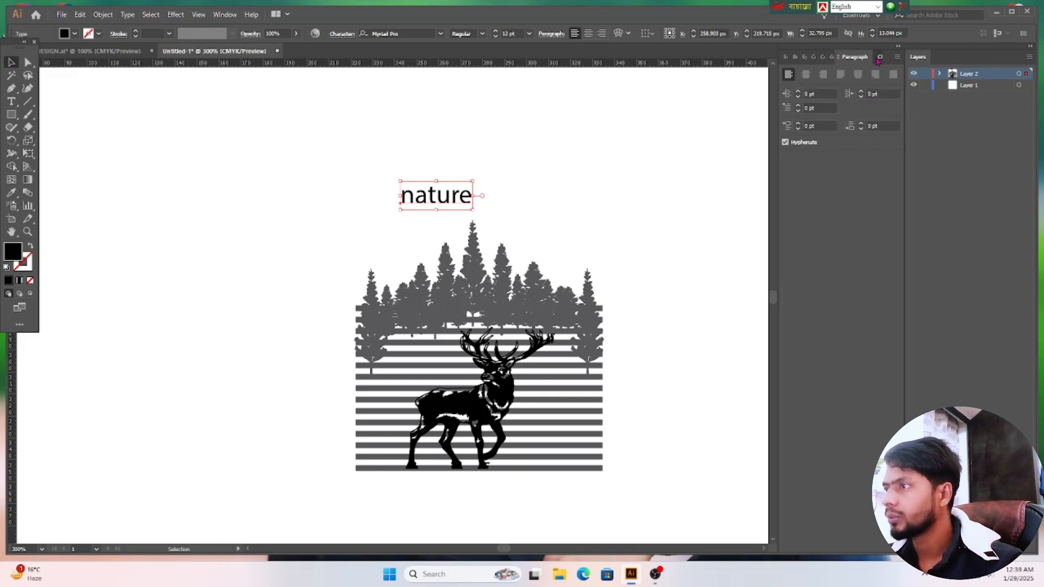
pyautogui.click(878, 58)
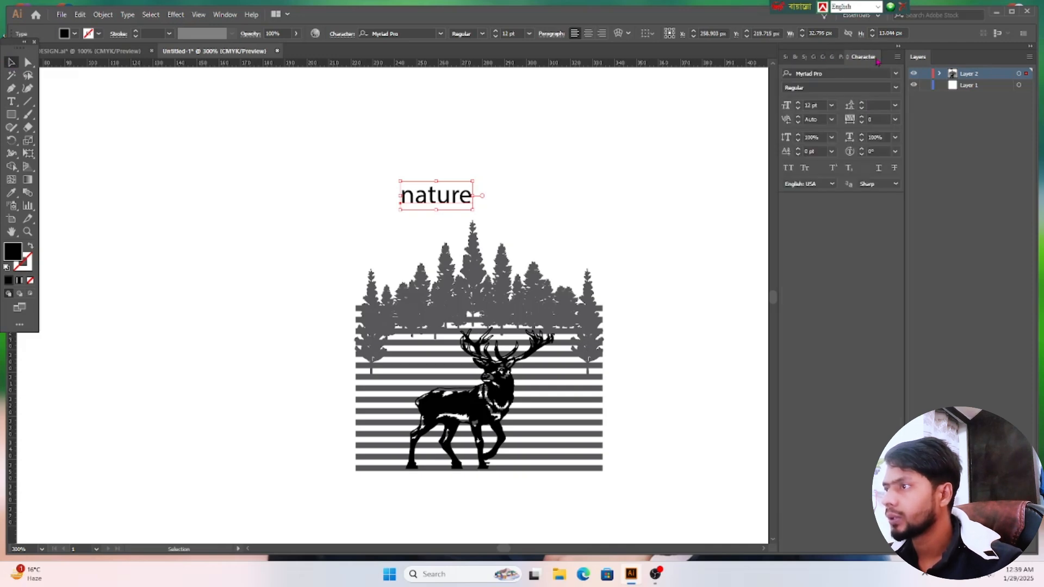
pyautogui.click(789, 169)
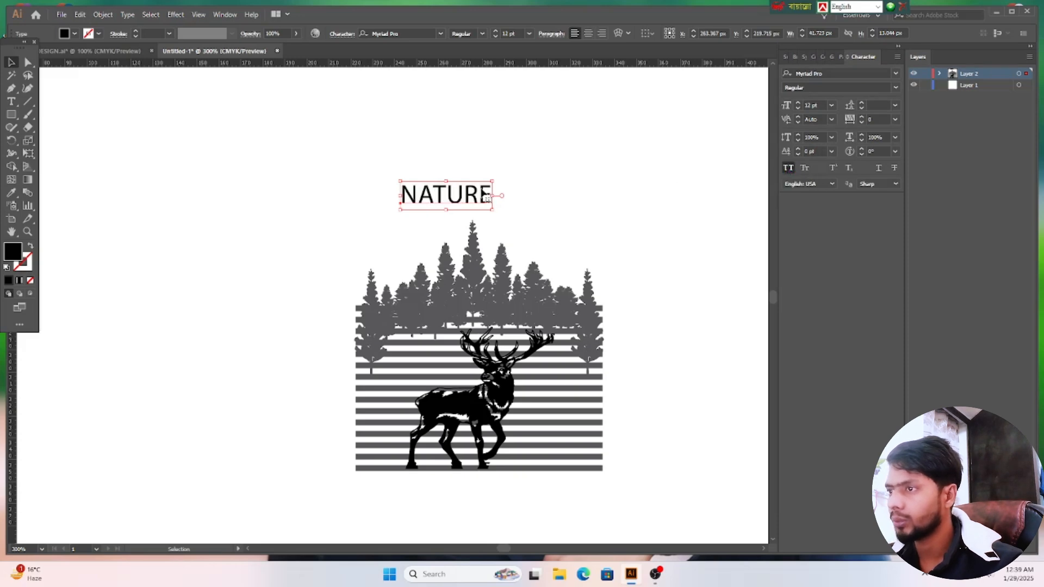
pyautogui.click(895, 74)
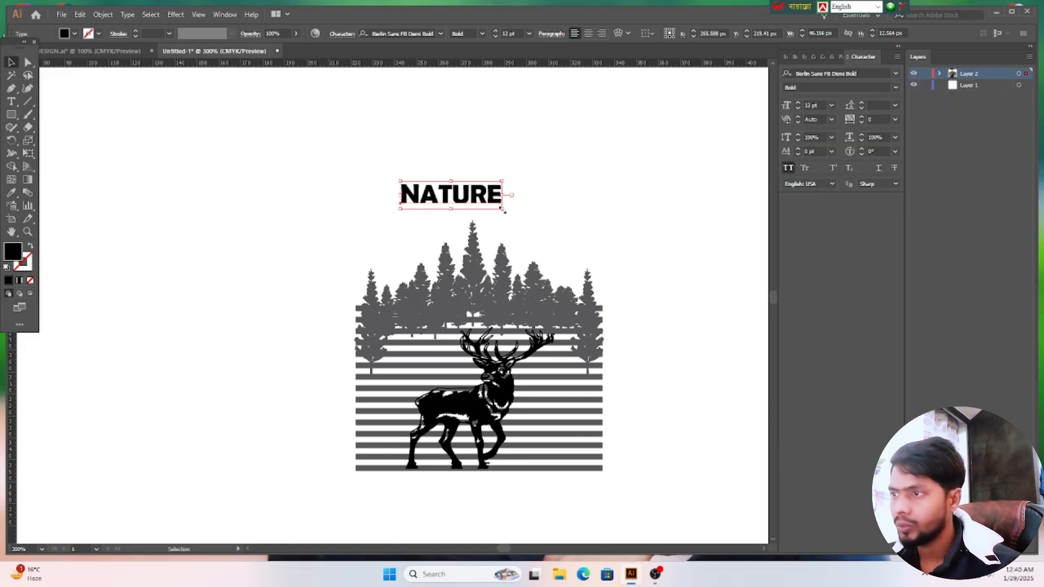
# Step: Resize the NATURE text to about 107 × 23 px and position it just above the tallest tree
pyautogui.moveTo(504, 212); pyautogui.dragTo(604, 238)
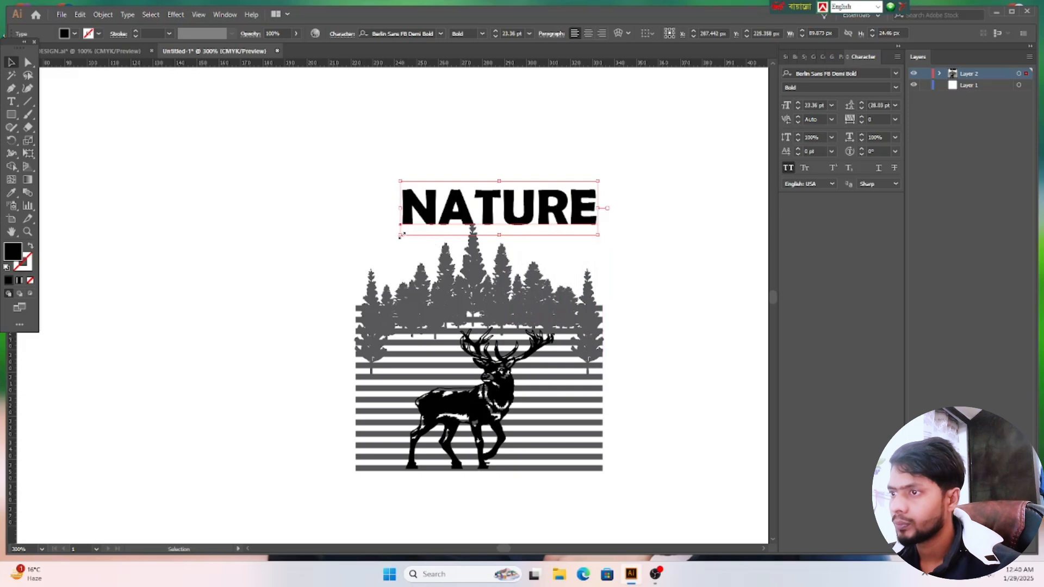
pyautogui.moveTo(400, 235); pyautogui.dragTo(356, 244)
pyautogui.click(634, 202)
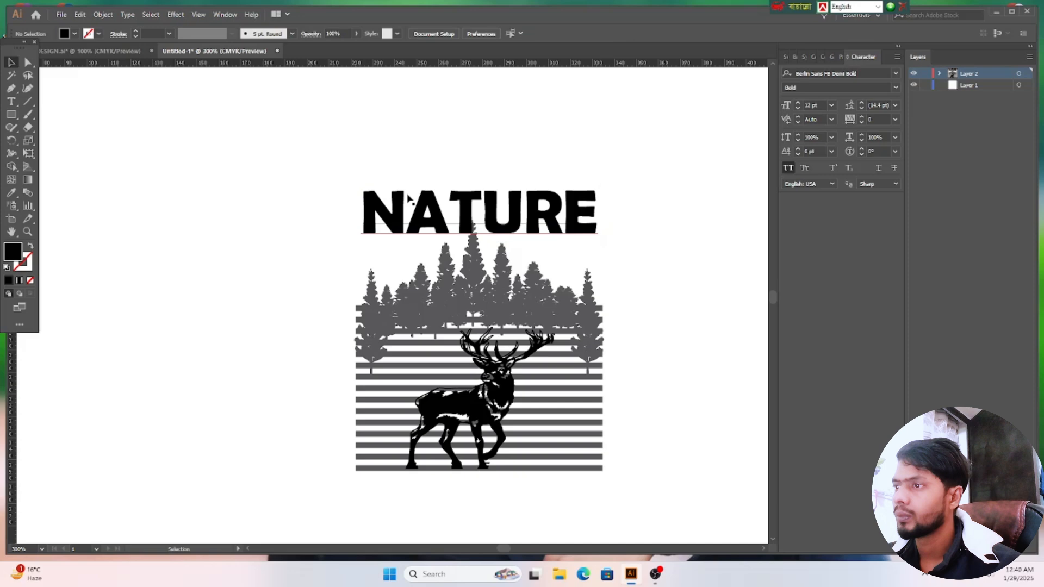
pyautogui.click(463, 205)
pyautogui.moveTo(481, 245); pyautogui.dragTo(476, 189)
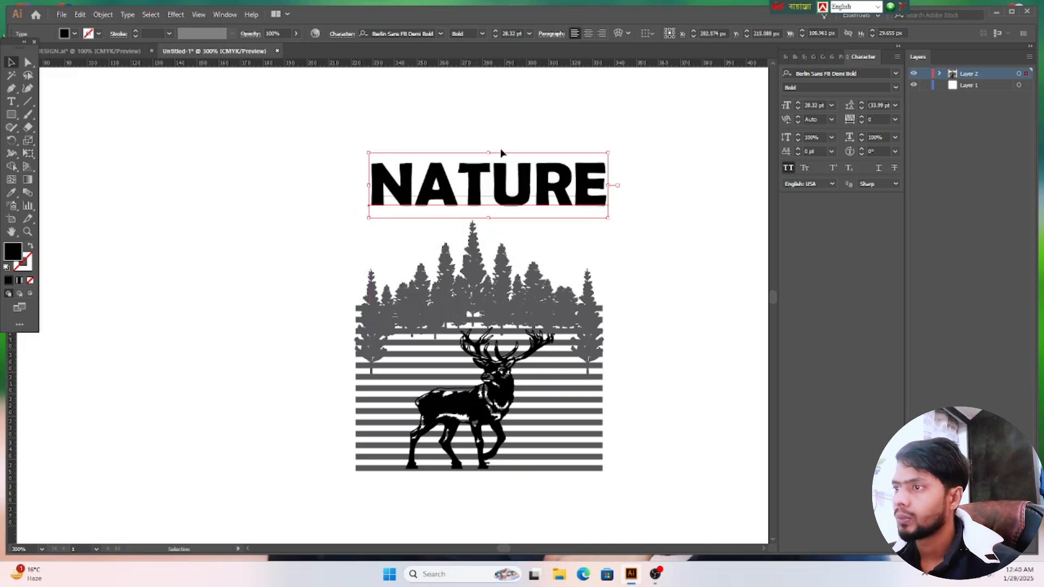
pyautogui.moveTo(487, 154); pyautogui.dragTo(488, 166)
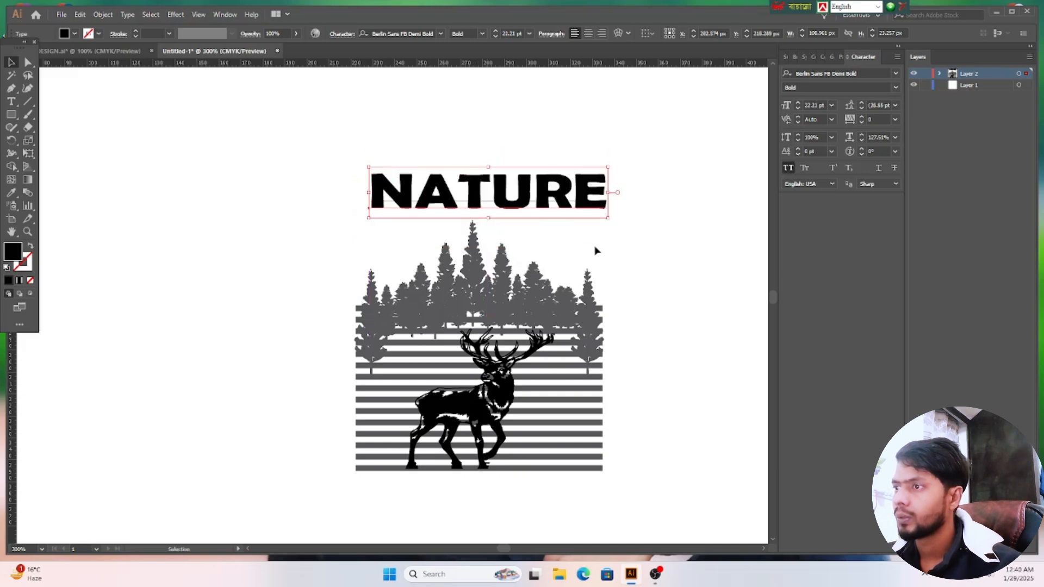
pyautogui.click(630, 255)
# Step: Warp the NATURE text with a horizontal Arc at 58% bend and shrink the arched title above the trees
pyautogui.click(517, 205)
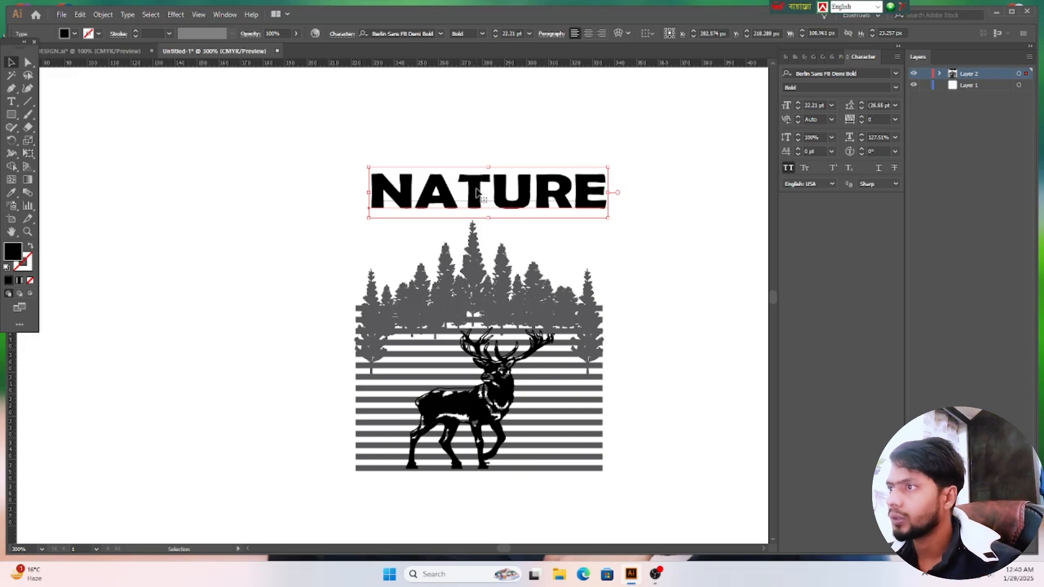
pyautogui.click(619, 34)
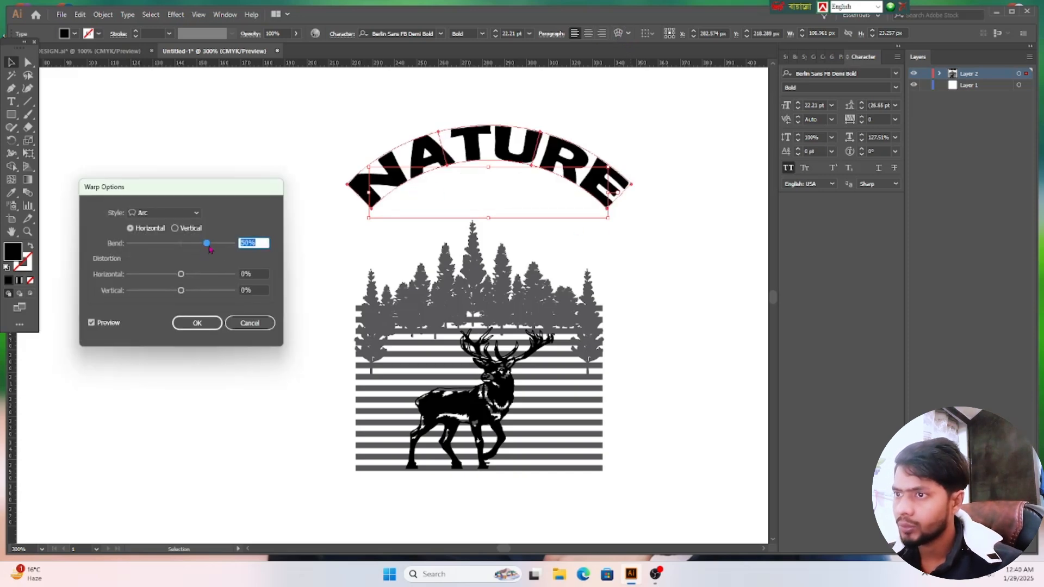
pyautogui.moveTo(207, 244); pyautogui.dragTo(196, 248)
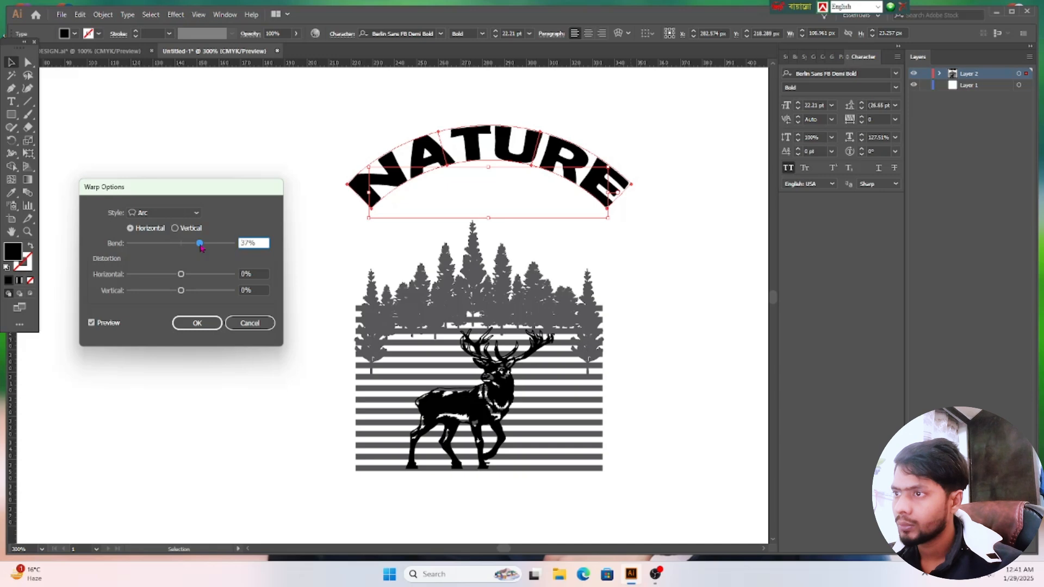
pyautogui.moveTo(200, 248); pyautogui.dragTo(206, 249)
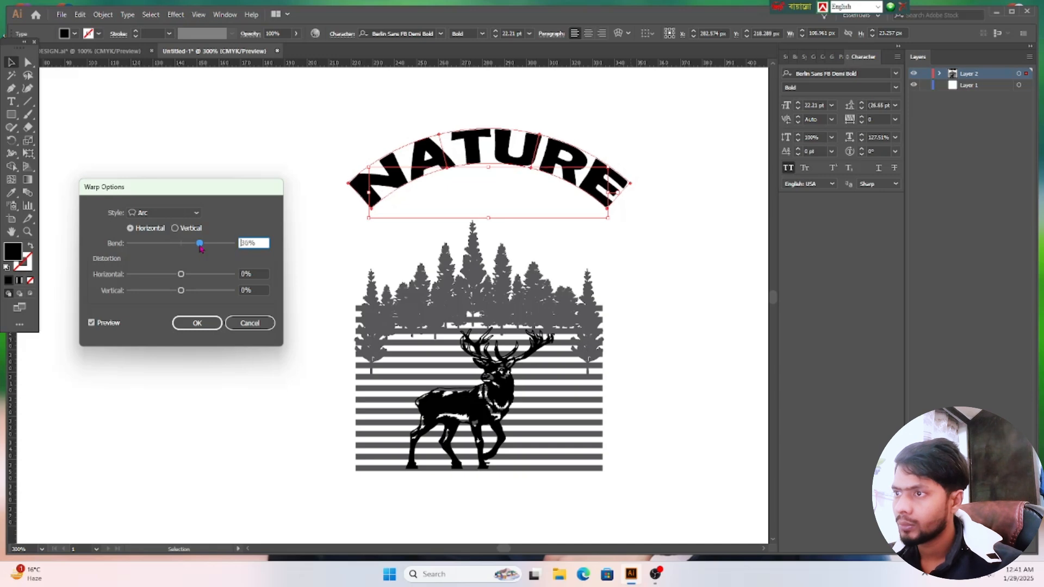
pyautogui.moveTo(200, 248); pyautogui.dragTo(211, 248)
pyautogui.press('Return')
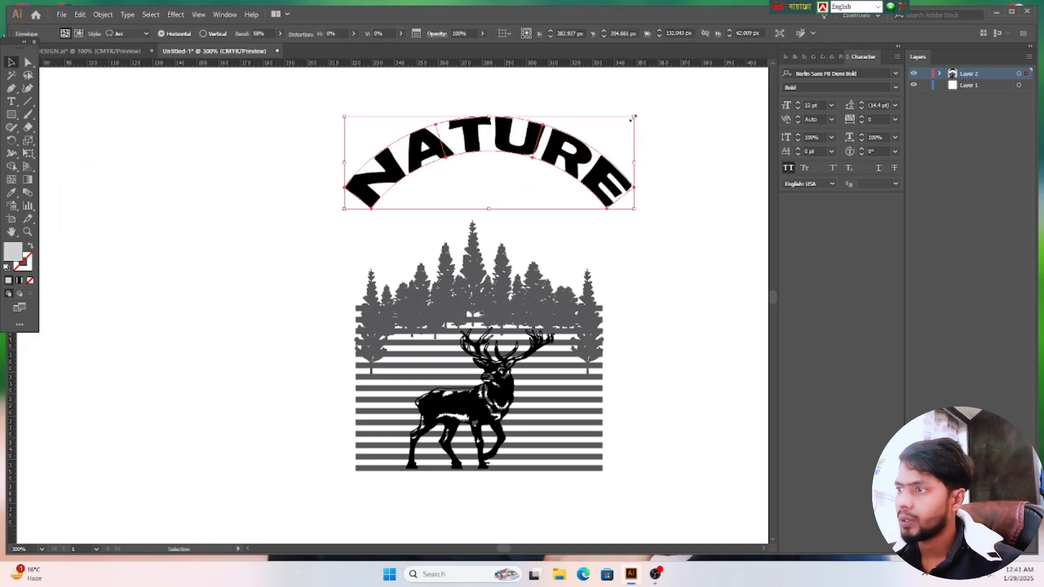
pyautogui.moveTo(635, 115); pyautogui.dragTo(605, 141)
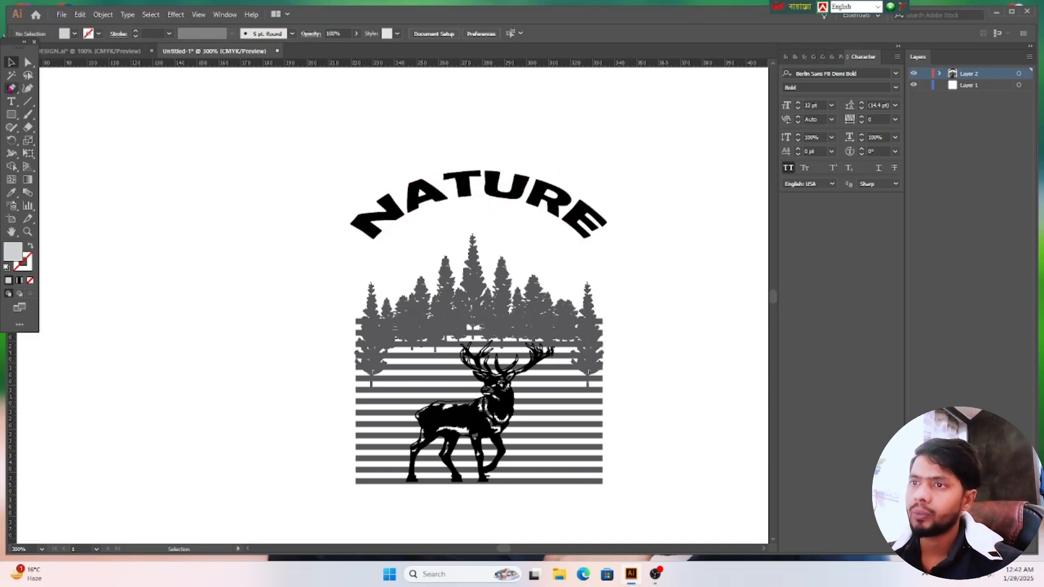
# Step: Draw a thin crescent arc about 157 × 44 px above the NATURE title with the Pen tool
pyautogui.click(11, 90)
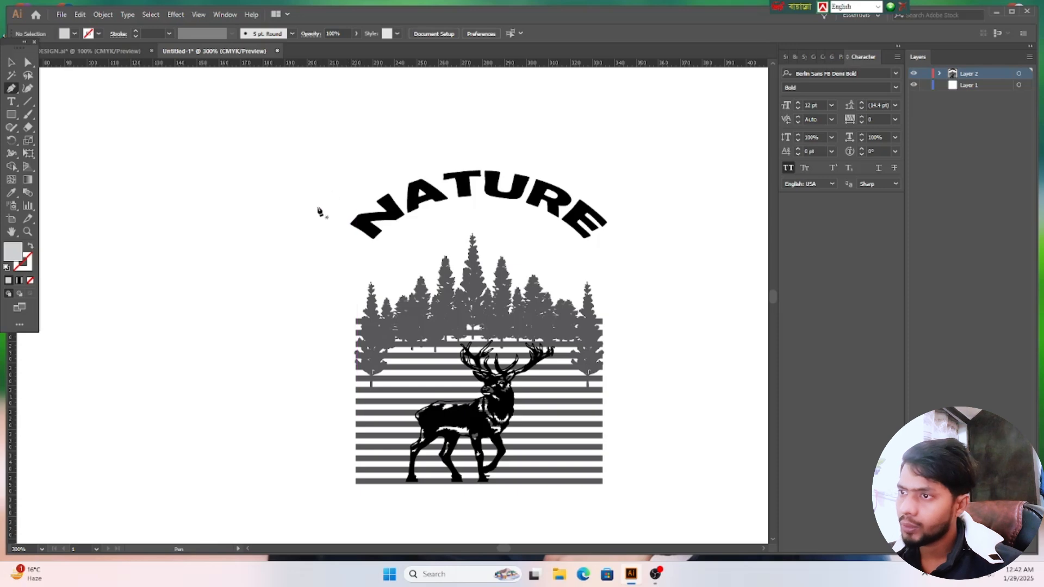
pyautogui.click(303, 226)
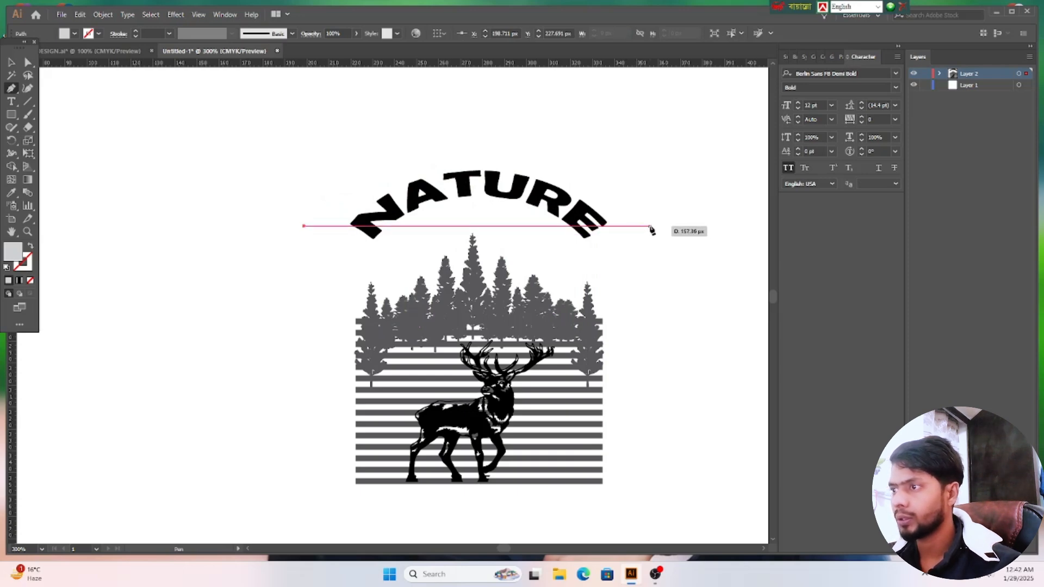
pyautogui.moveTo(651, 228); pyautogui.dragTo(656, 443)
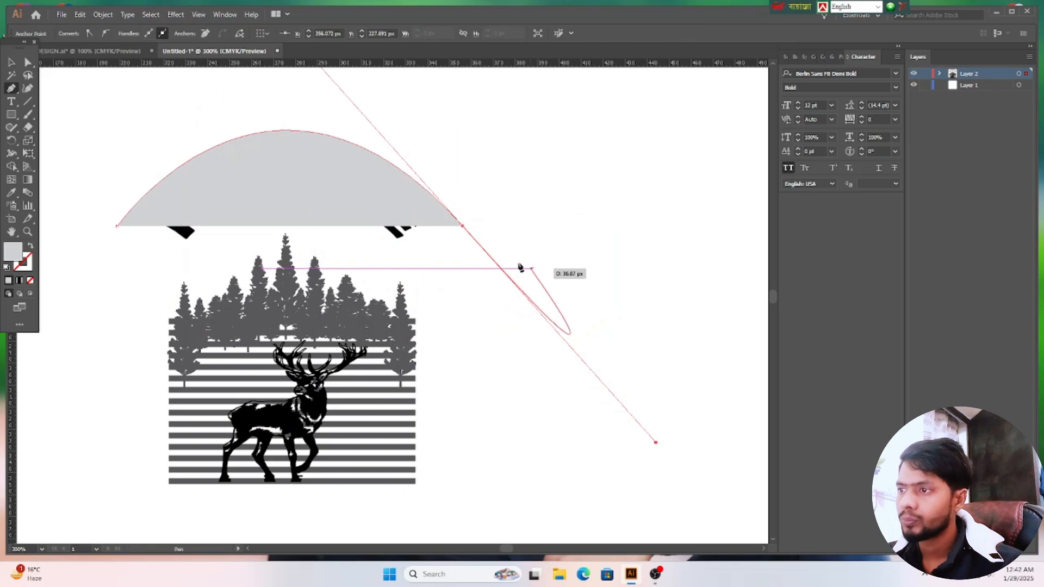
pyautogui.click(463, 227)
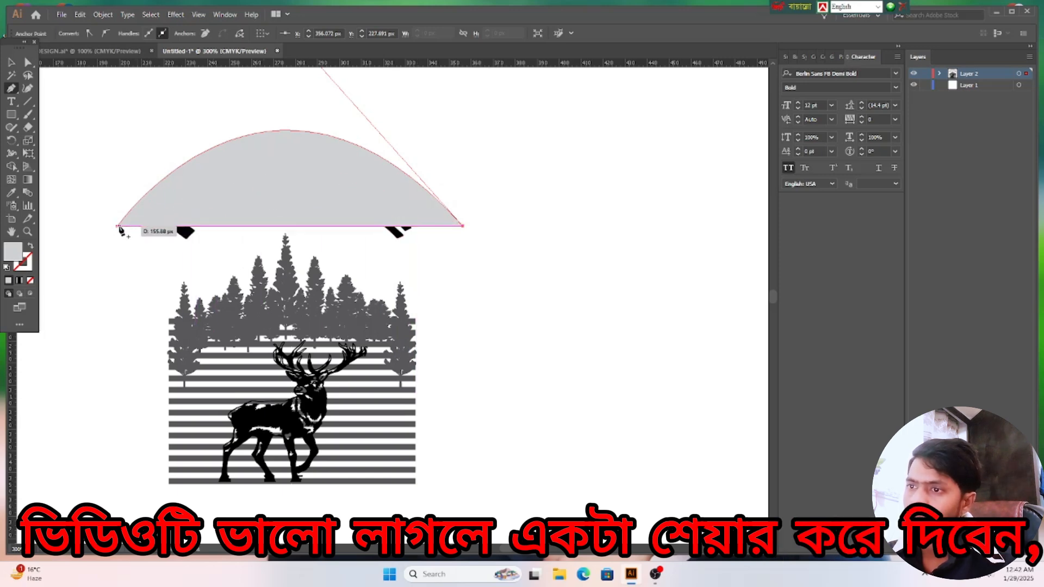
pyautogui.moveTo(117, 226); pyautogui.dragTo(117, 421)
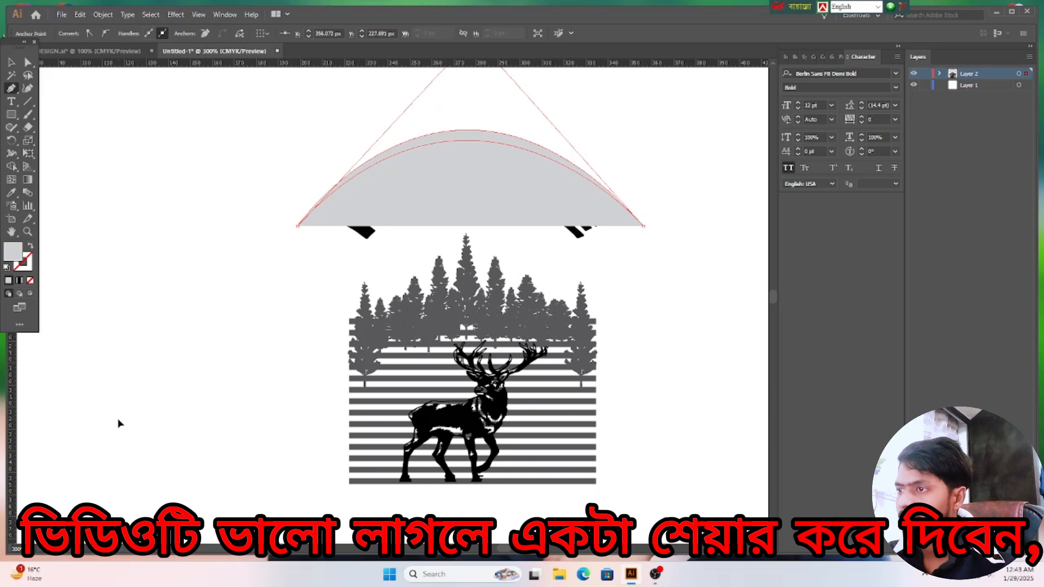
pyautogui.moveTo(117, 419); pyautogui.dragTo(118, 419)
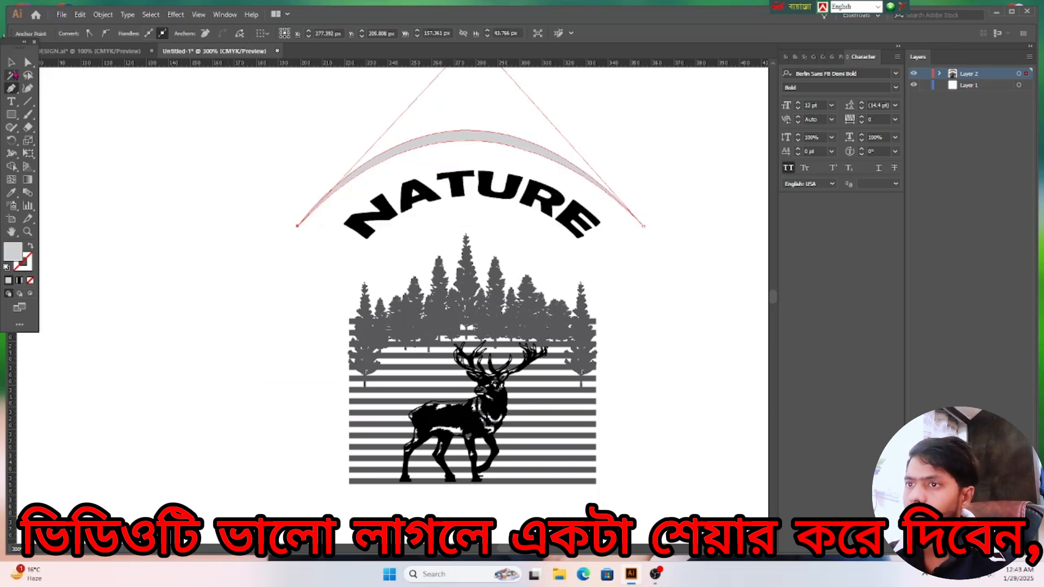
# Step: Fill the crescent arc above NATURE with black
pyautogui.click(11, 62)
pyautogui.click(459, 191)
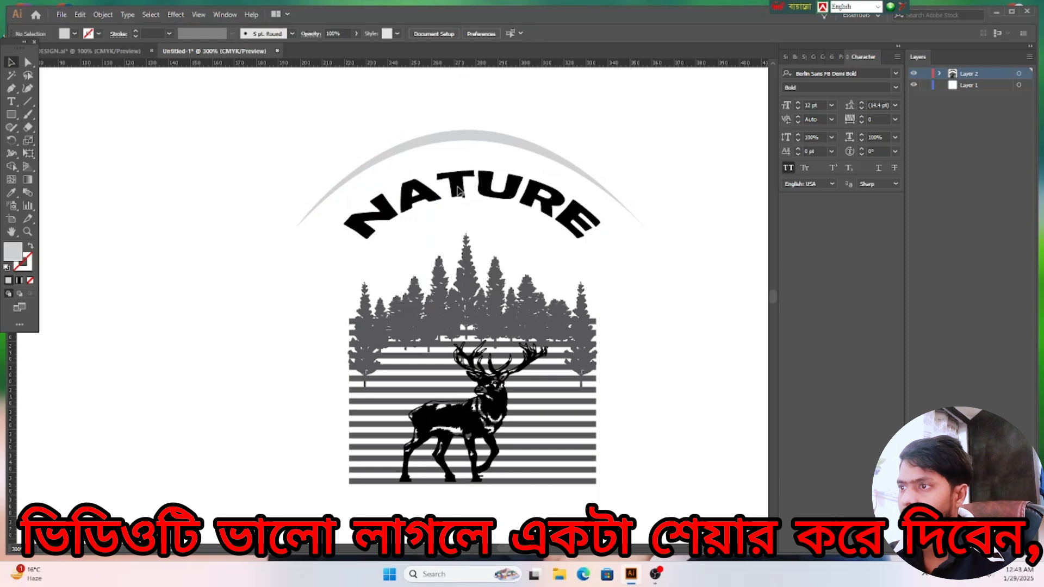
pyautogui.click(479, 143)
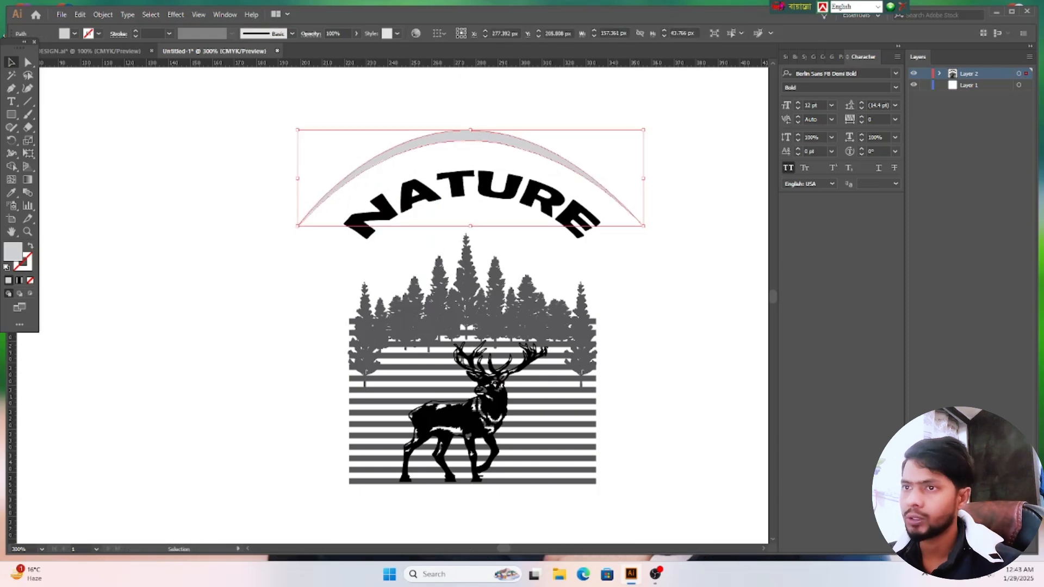
pyautogui.click(74, 34)
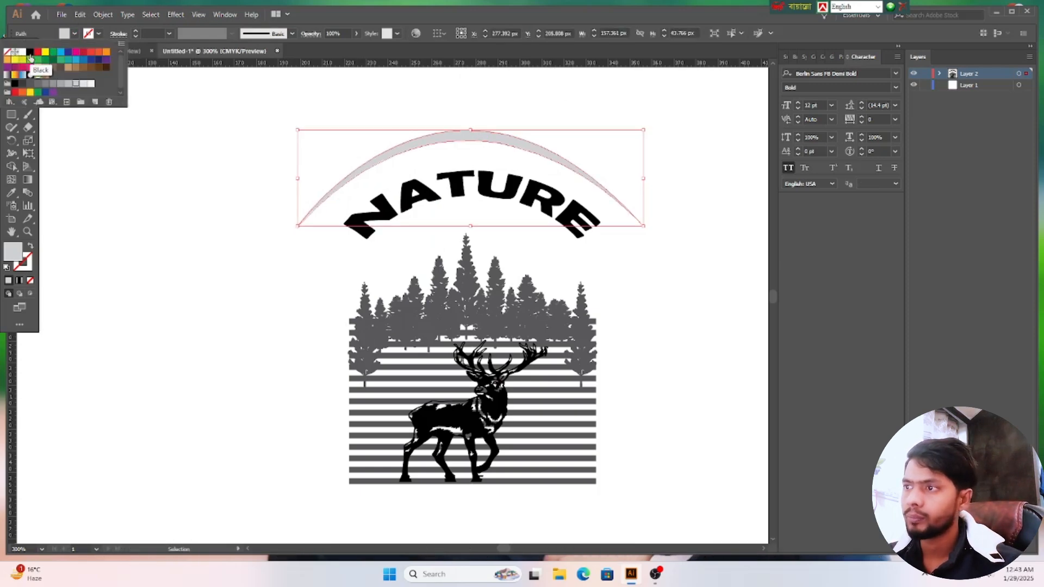
pyautogui.click(30, 52)
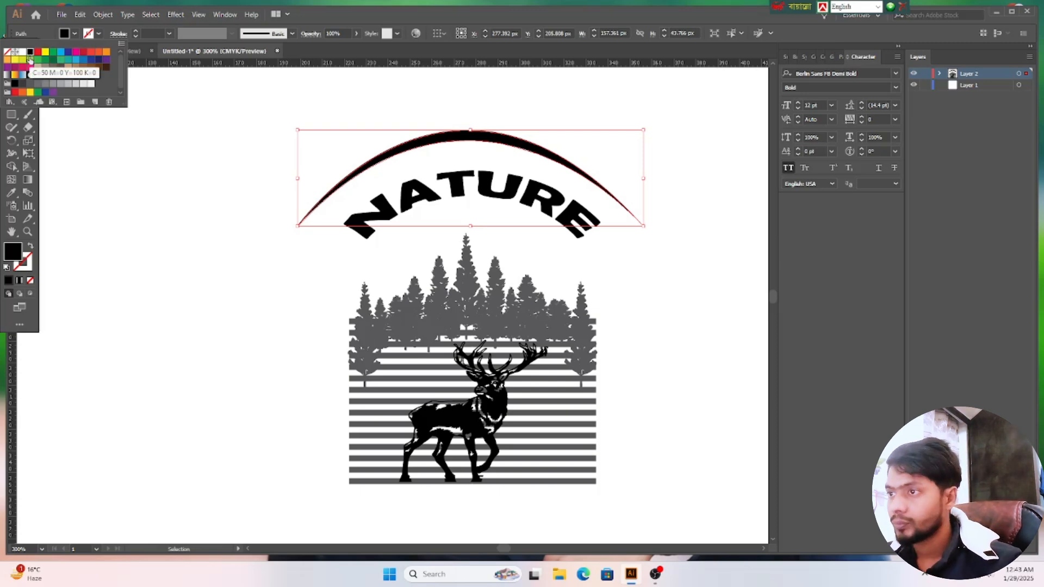
pyautogui.click(692, 268)
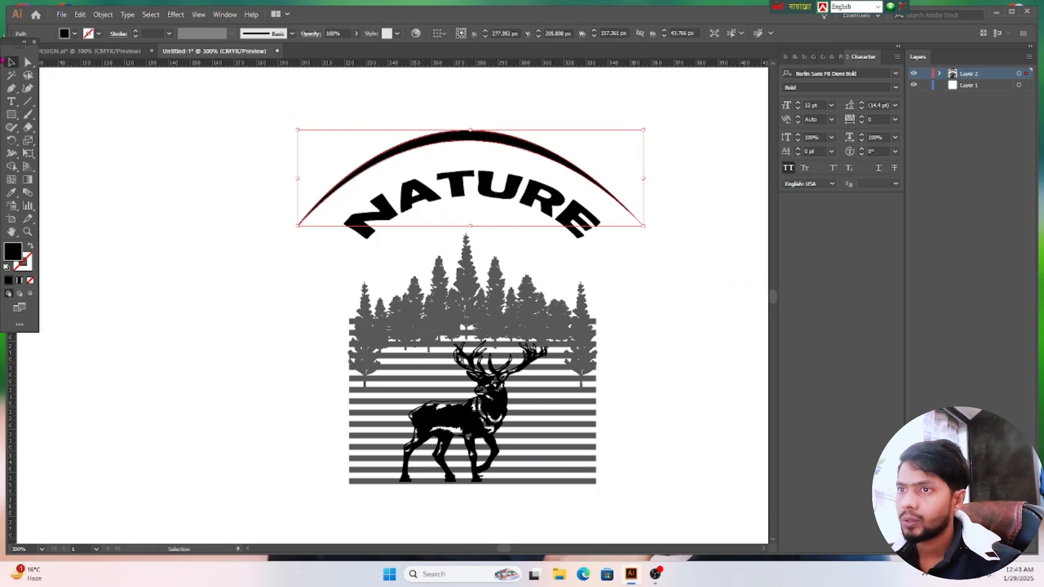
pyautogui.click(203, 242)
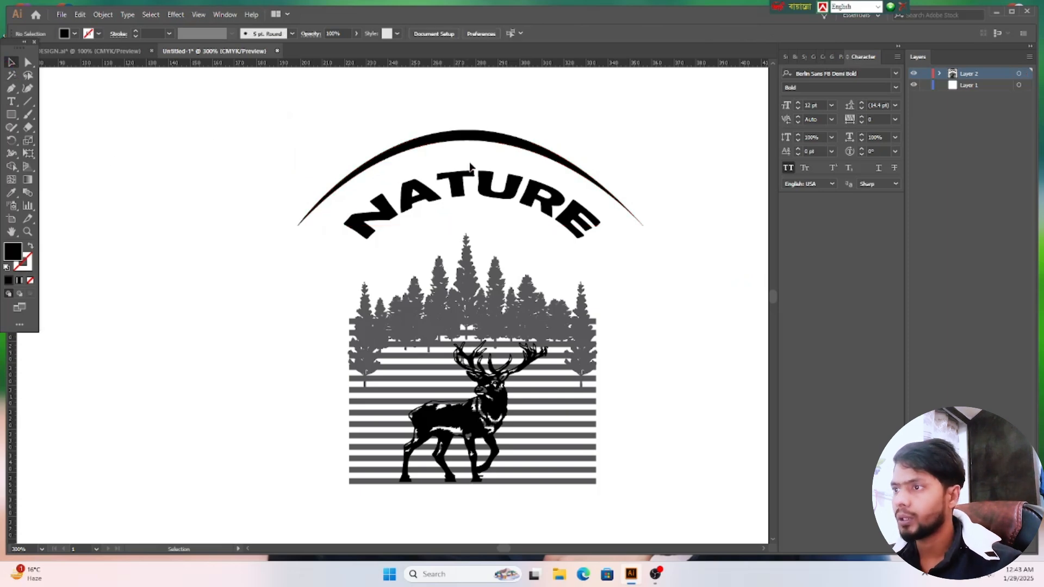
# Step: Duplicate the black arc directly below the original, above the NATURE title
pyautogui.click(486, 143)
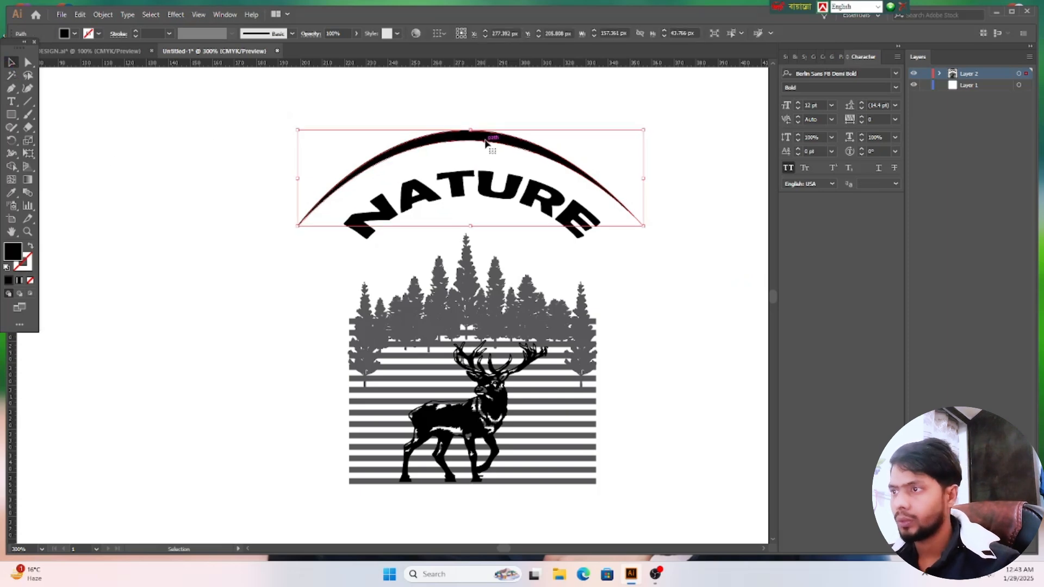
pyautogui.moveTo(485, 141); pyautogui.dragTo(484, 159)
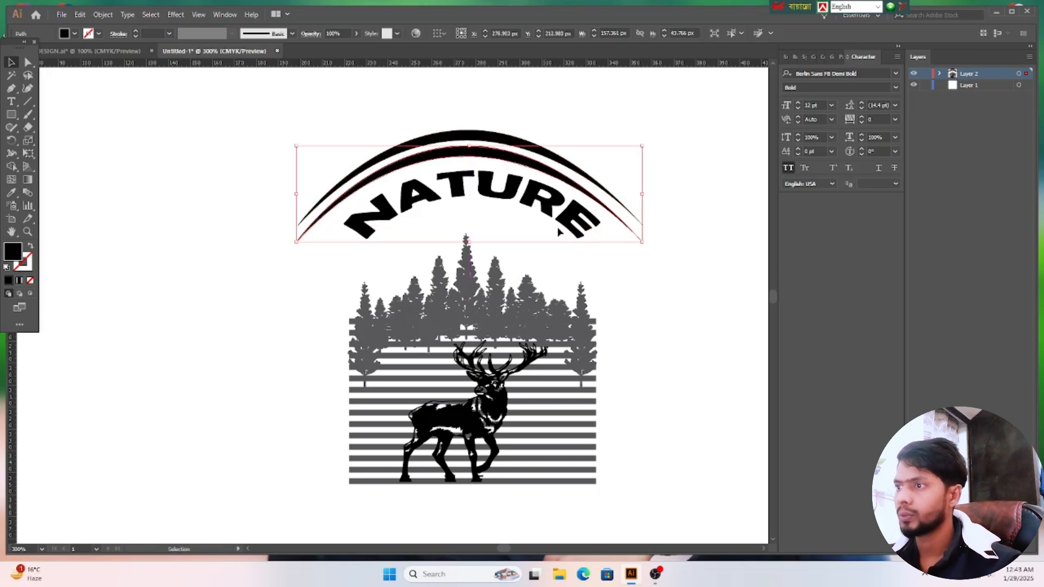
pyautogui.click(688, 323)
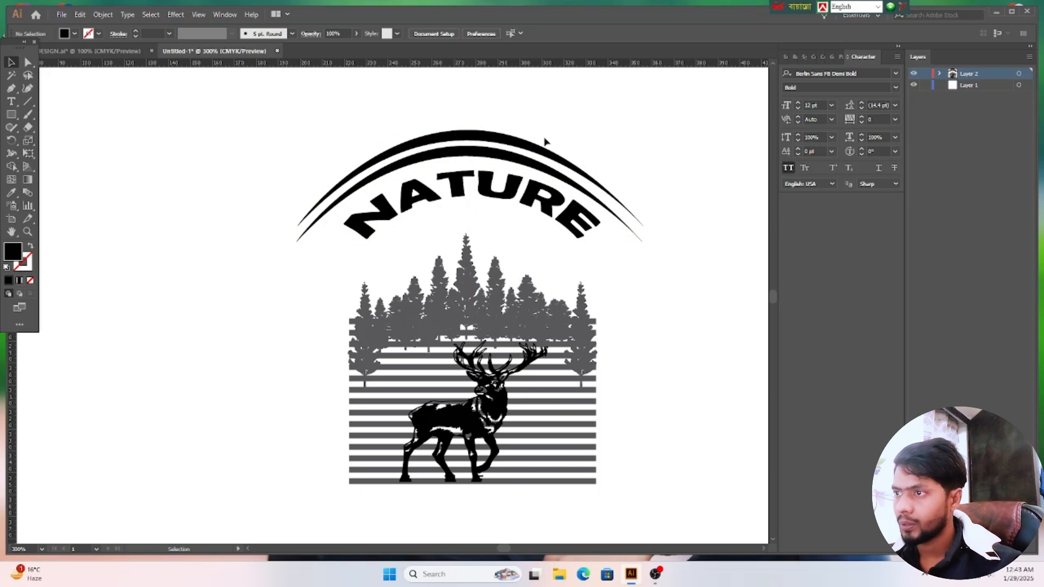
# Step: Move the copied arc beneath the NATURE title and resize it to about 111 × 28 px
pyautogui.moveTo(477, 158); pyautogui.dragTo(482, 227)
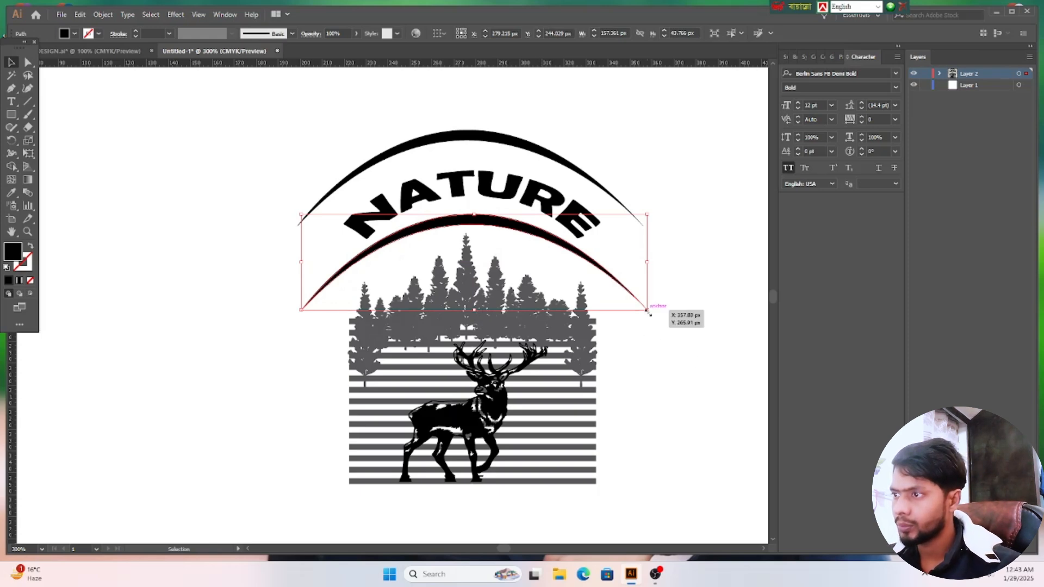
pyautogui.moveTo(647, 310); pyautogui.dragTo(597, 275)
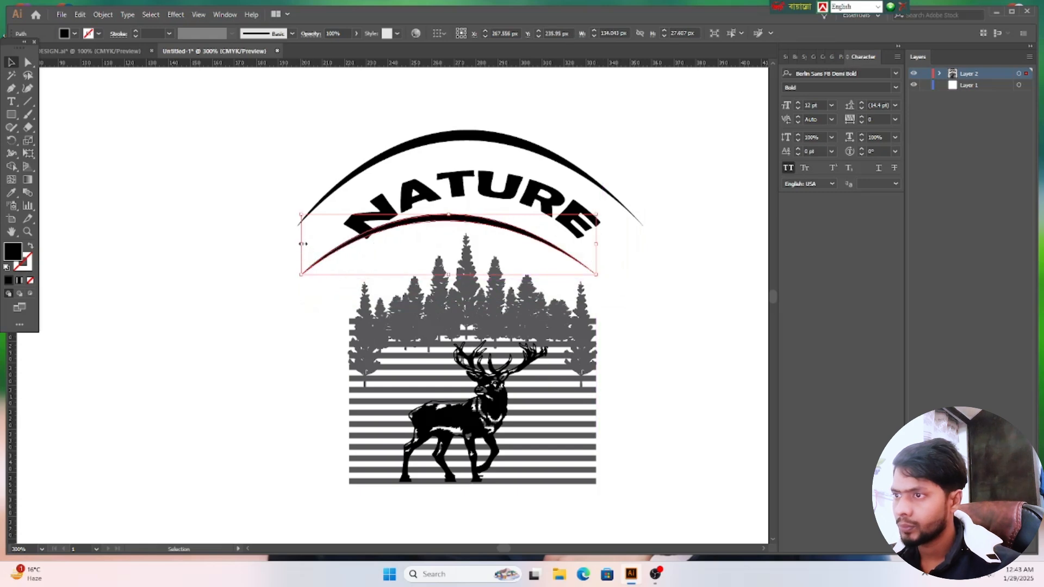
pyautogui.moveTo(303, 243); pyautogui.dragTo(346, 234)
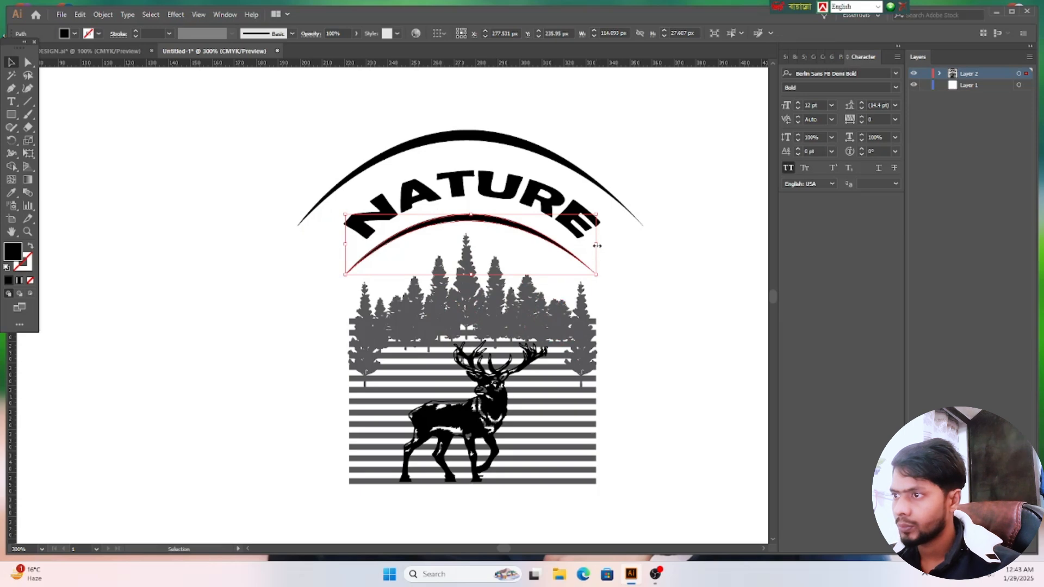
pyautogui.moveTo(597, 246); pyautogui.dragTo(543, 230)
pyautogui.click(634, 311)
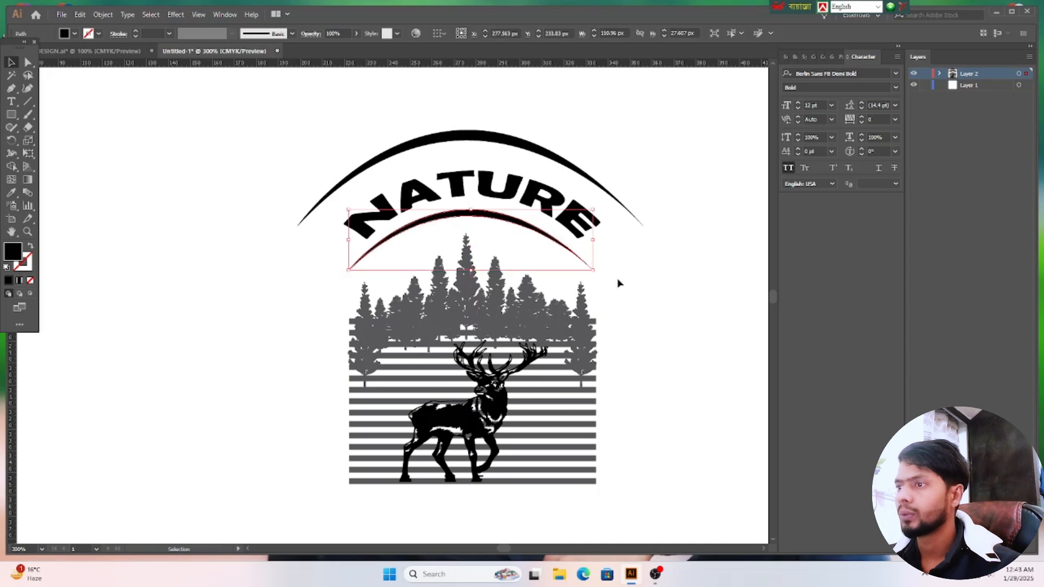
pyautogui.click(650, 281)
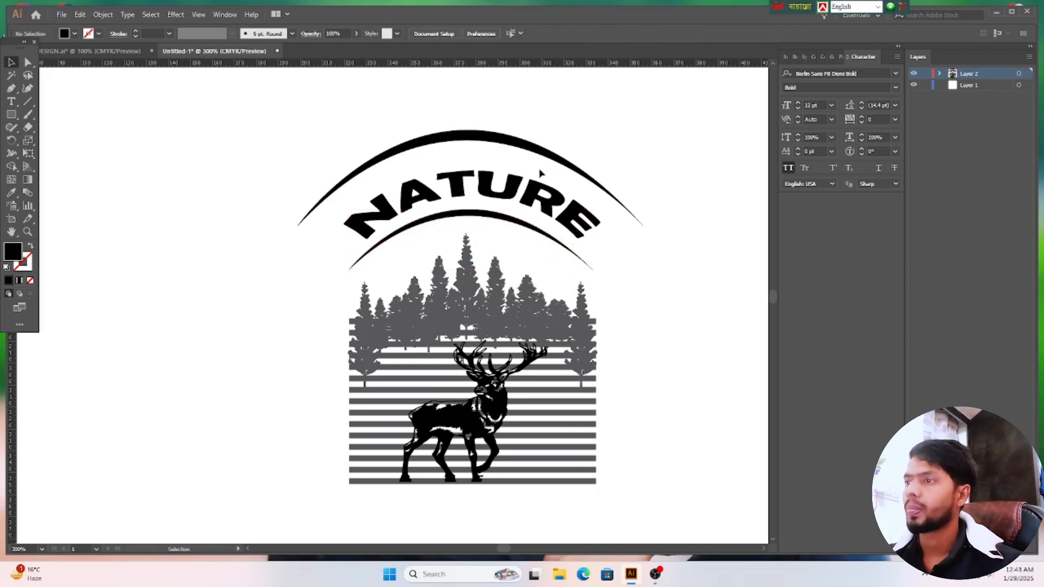
pyautogui.moveTo(520, 140); pyautogui.dragTo(526, 145)
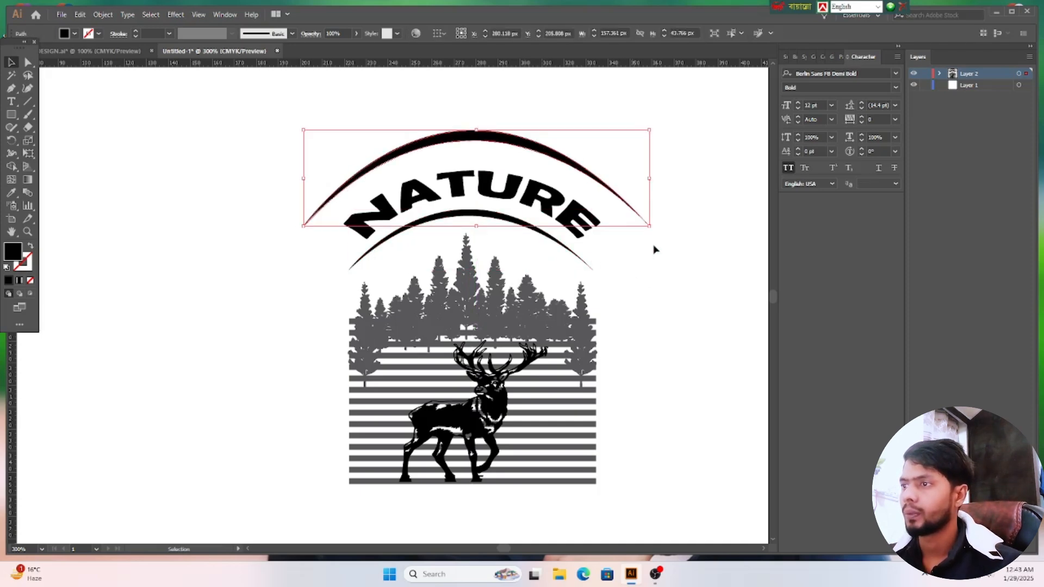
pyautogui.click(677, 259)
pyautogui.click(505, 143)
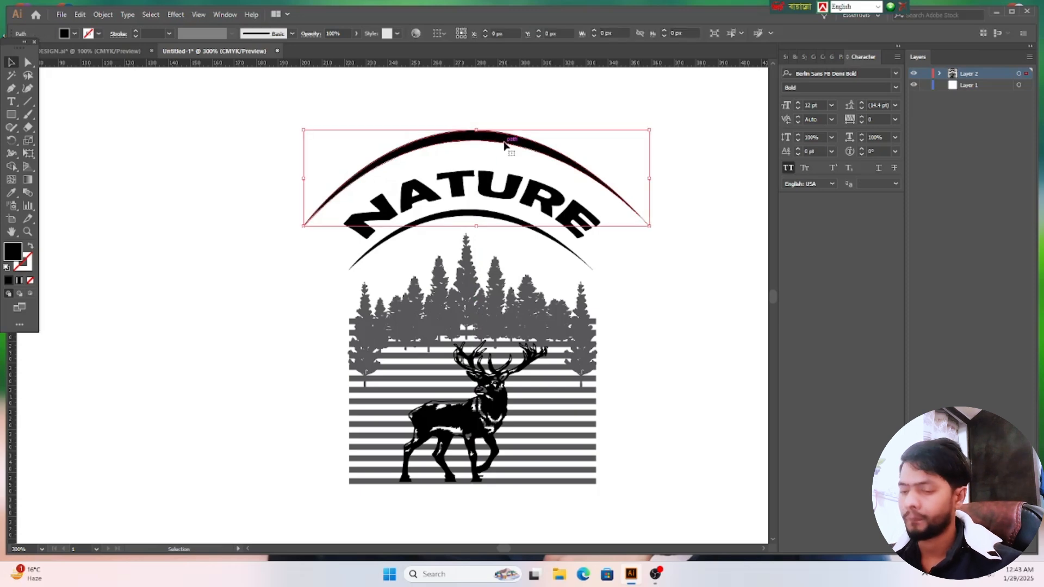
pyautogui.click(695, 293)
pyautogui.hotkey('ctrl', 'z')
pyautogui.click(694, 300)
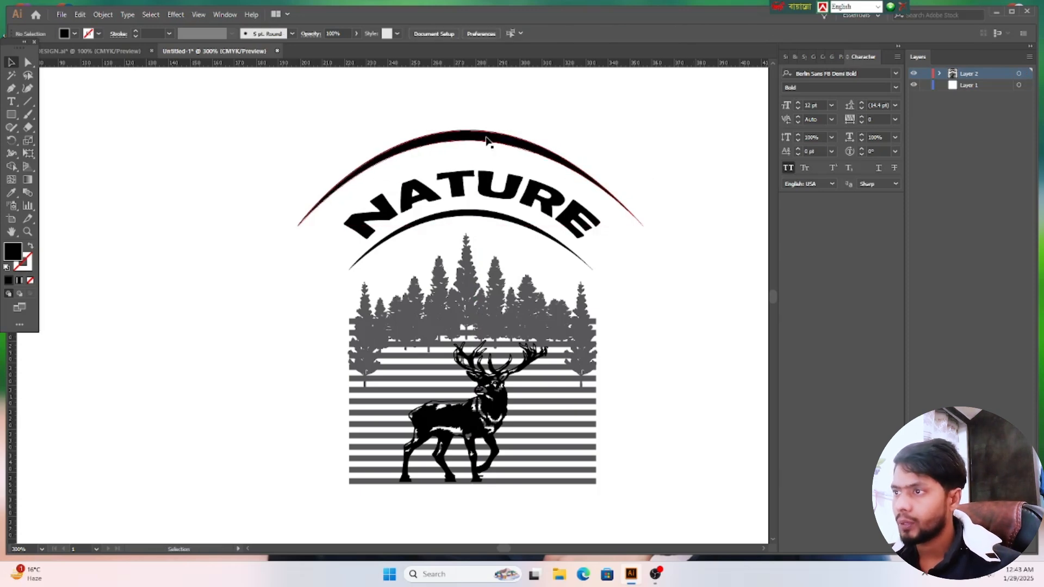
# Step: Place a copy of the top arc between the original and the NATURE title
pyautogui.click(488, 140)
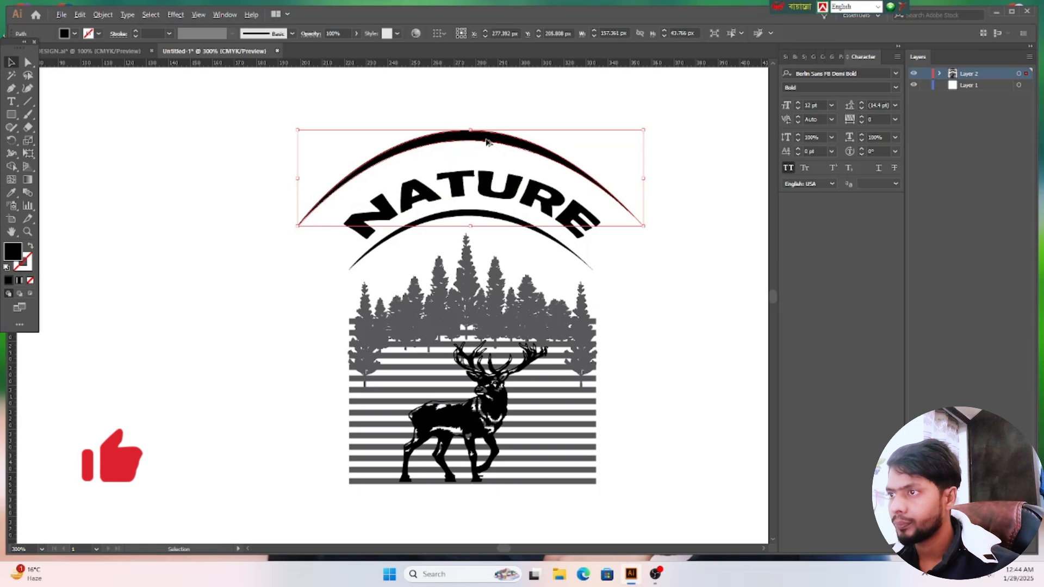
pyautogui.moveTo(487, 142); pyautogui.dragTo(487, 161)
pyautogui.click(699, 292)
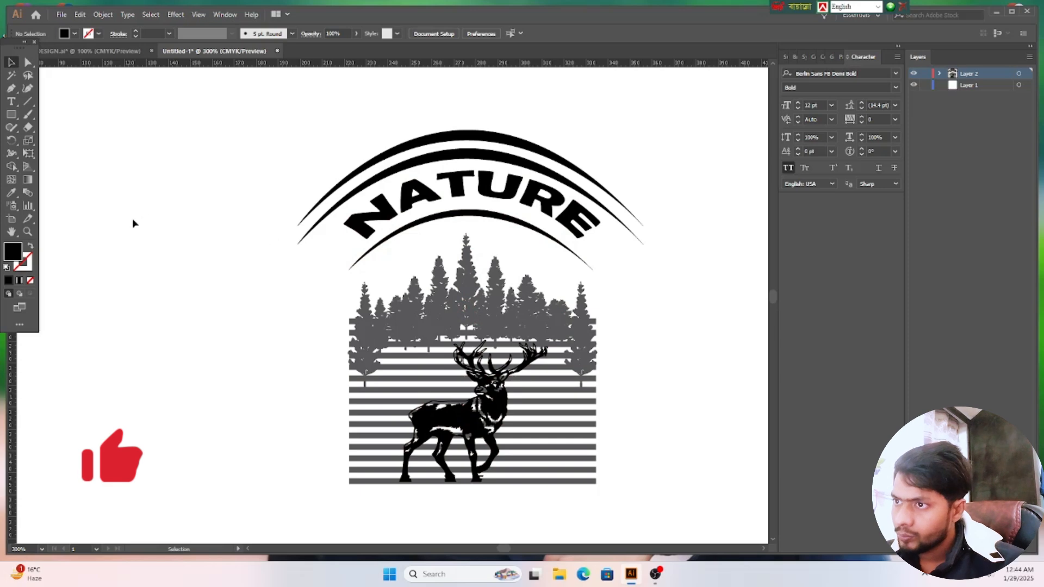
pyautogui.click(332, 219)
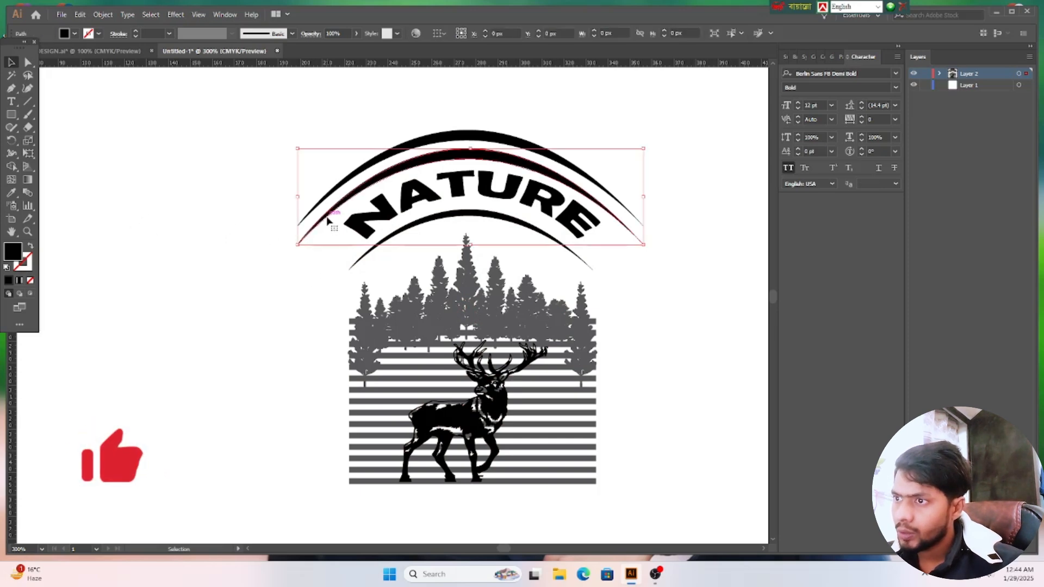
pyautogui.click(655, 286)
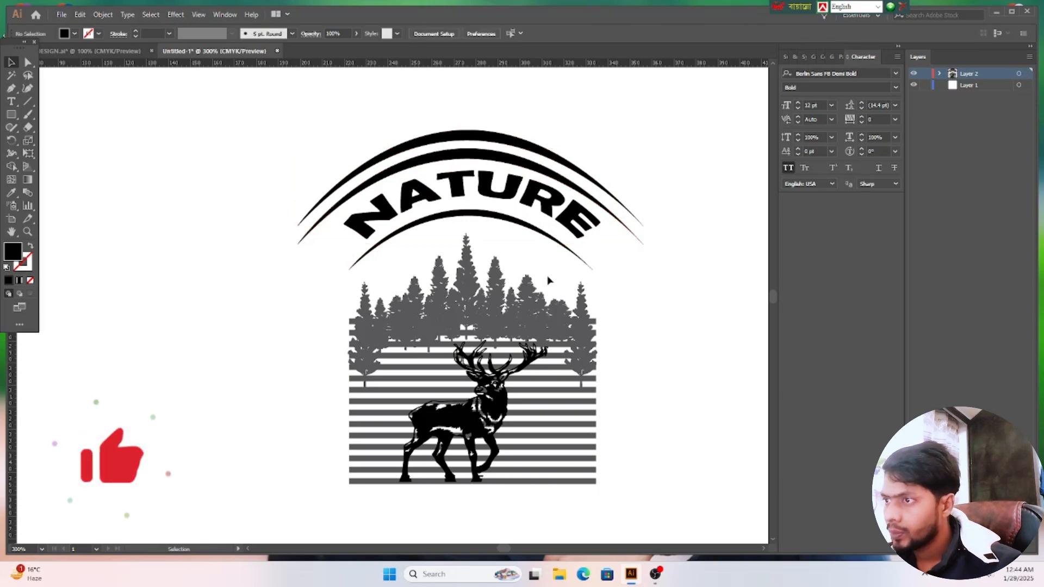
# Step: Shrink the black arc beneath the NATURE title to about 106 × 21 px
pyautogui.click(545, 242)
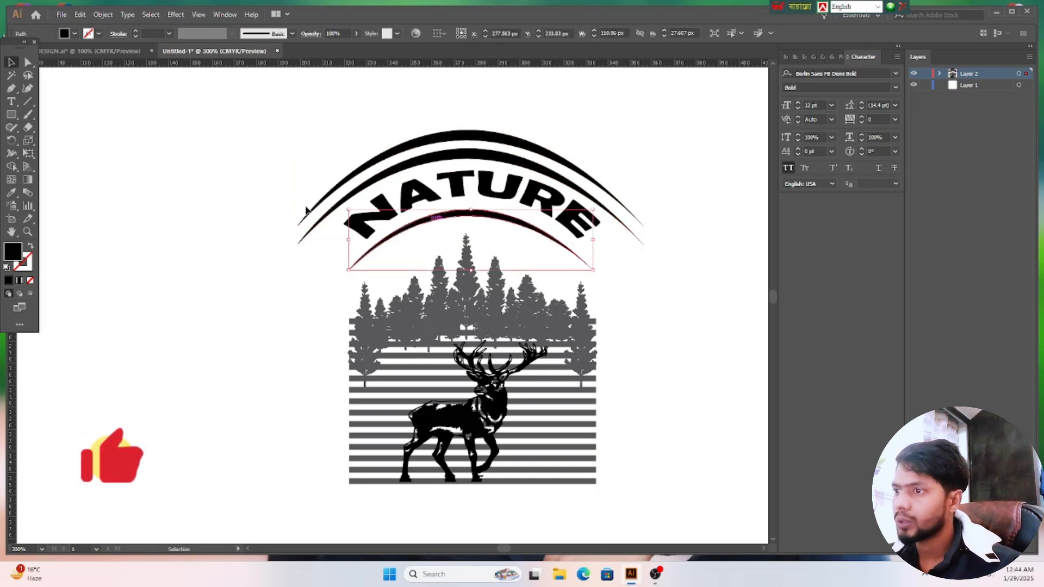
pyautogui.moveTo(349, 241); pyautogui.dragTo(361, 237)
pyautogui.moveTo(477, 270)
pyautogui.mouseDown()
pyautogui.moveTo(476, 279)
pyautogui.moveTo(476, 255)
pyautogui.mouseUp()
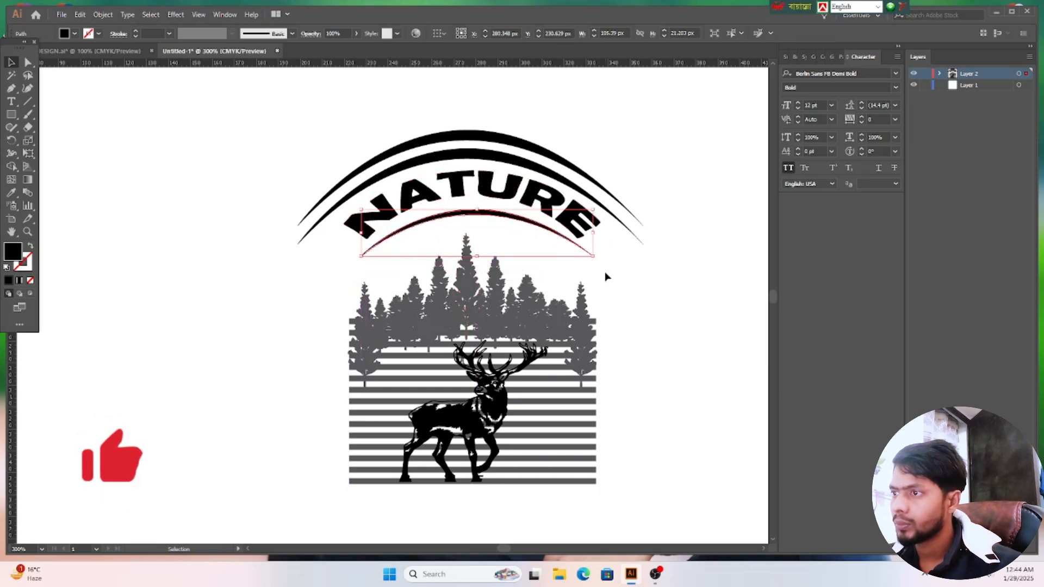
pyautogui.click(642, 268)
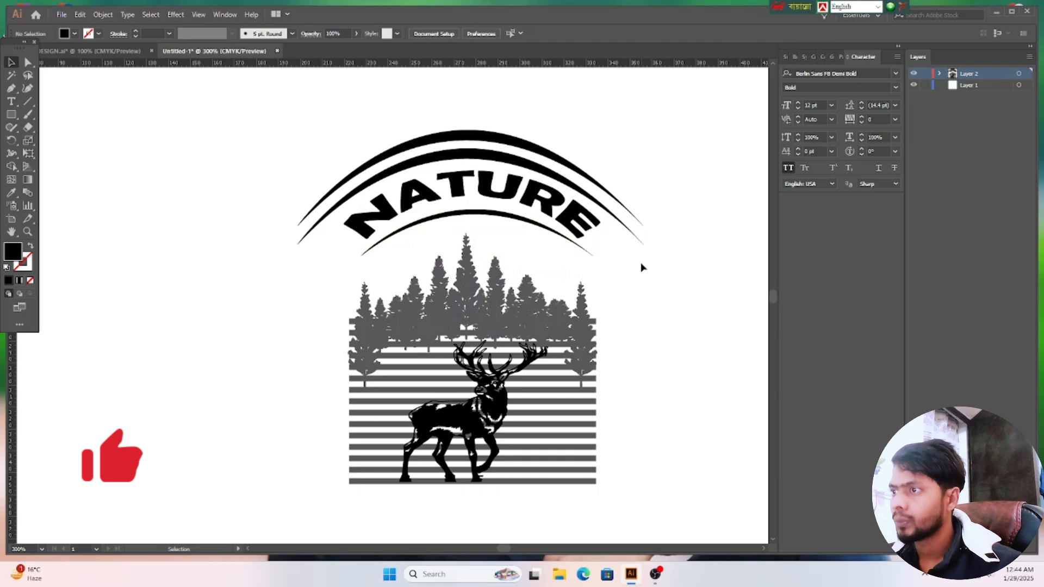
# Step: Centre the lower arc slightly better under NATURE and group the title with its three arcs
pyautogui.click(506, 213)
pyautogui.scroll(1, 339, 148)
pyautogui.moveTo(331, 145); pyautogui.dragTo(580, 245)
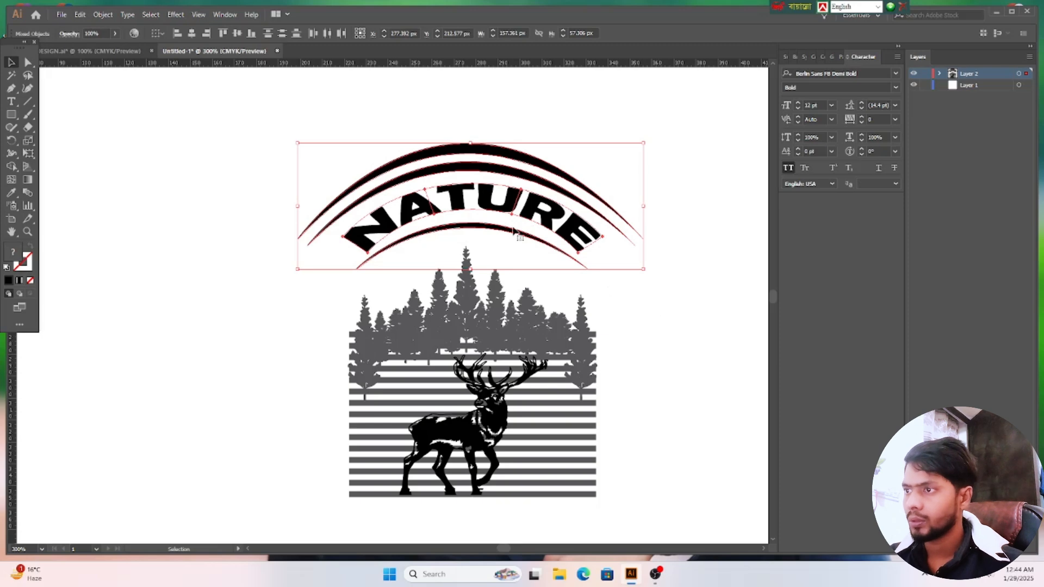
pyautogui.rightClick(489, 191)
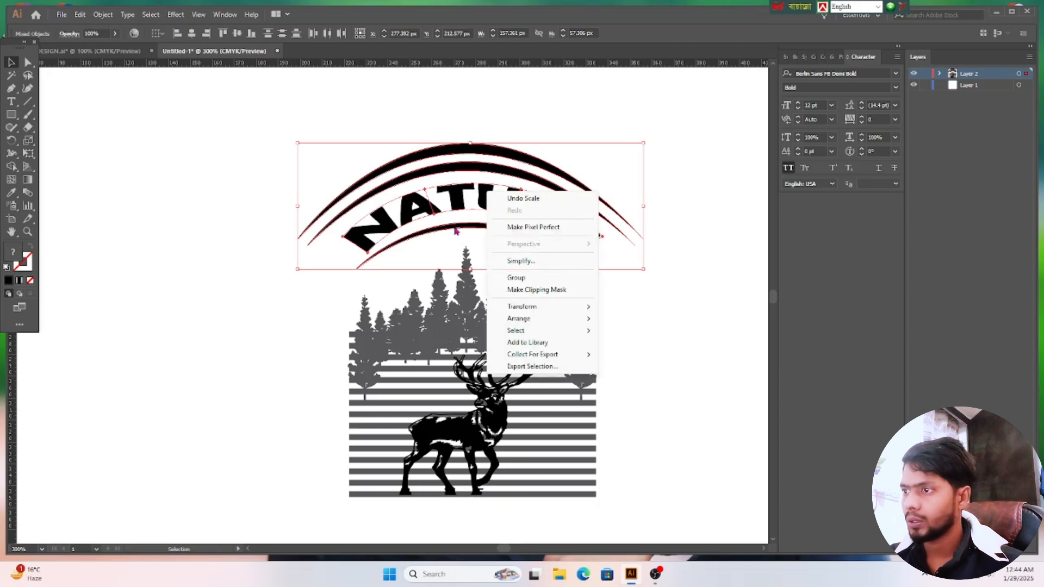
pyautogui.click(527, 280)
pyautogui.click(669, 287)
# Step: Nudge the grouped NATURE title and arcs slightly to sit above the conifers
pyautogui.moveTo(604, 261); pyautogui.dragTo(316, 185)
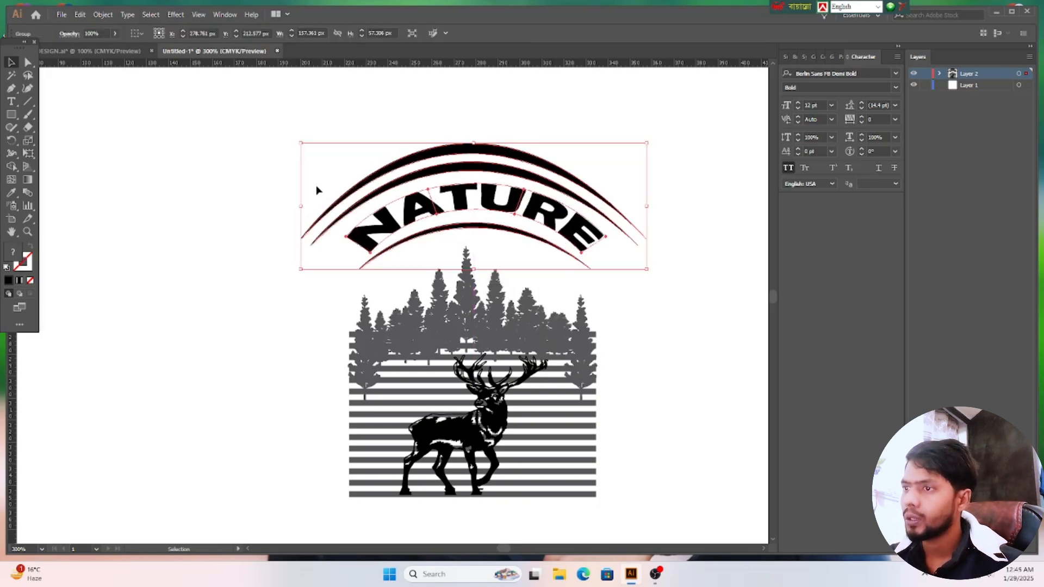
pyautogui.moveTo(477, 176); pyautogui.dragTo(480, 182)
pyautogui.click(660, 319)
pyautogui.scroll(-2, 653, 322)
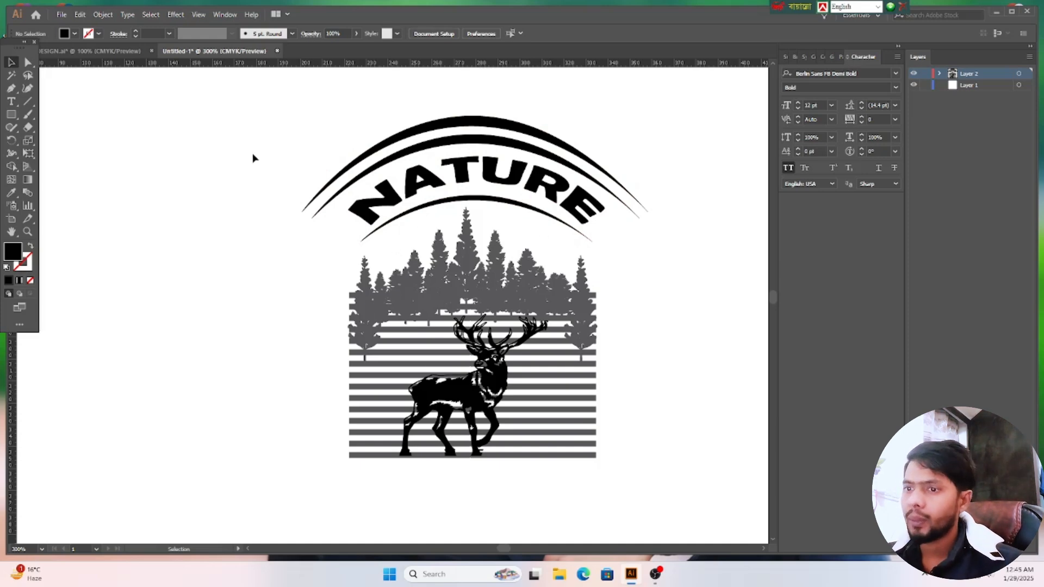
# Step: Place vertical guides along both side edges of the horizontal stripes
pyautogui.moveTo(12, 387); pyautogui.dragTo(349, 379)
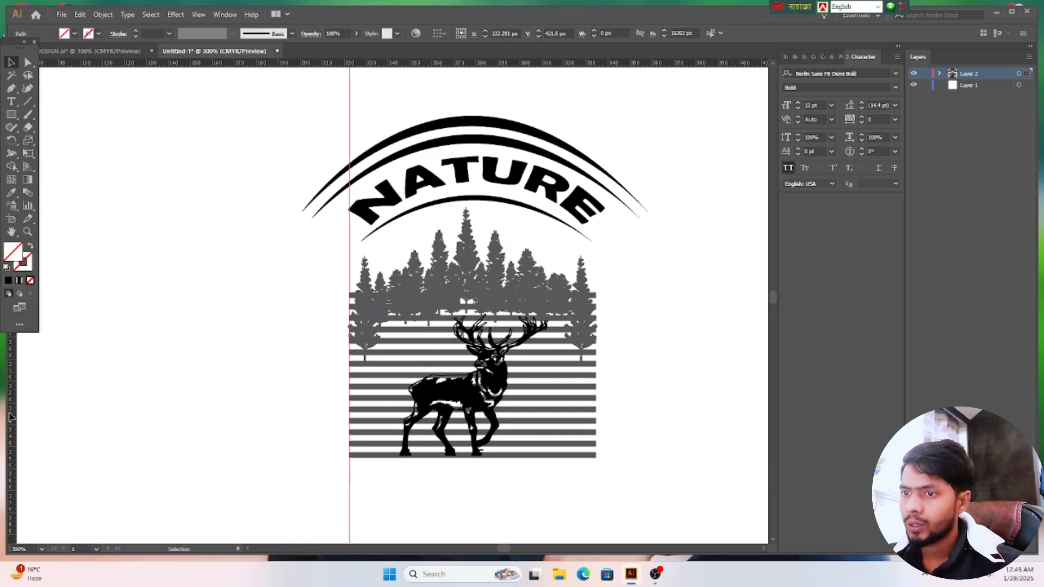
pyautogui.moveTo(12, 418); pyautogui.dragTo(599, 422)
pyautogui.click(708, 354)
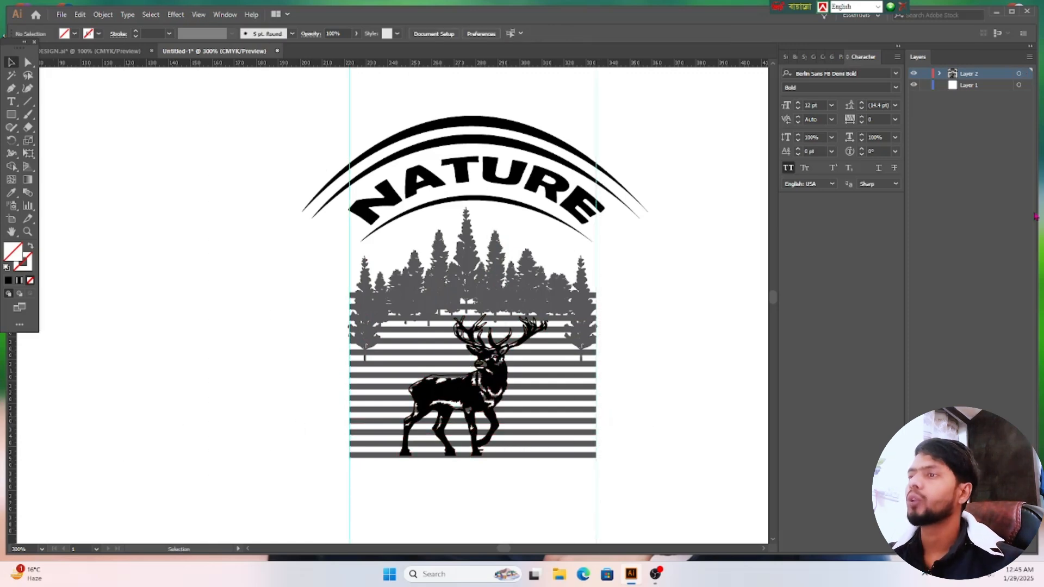
# Step: Narrow the NATURE title group to about 113 px wide, matching the guides, and nudge it slightly closer to the trees
pyautogui.click(519, 126)
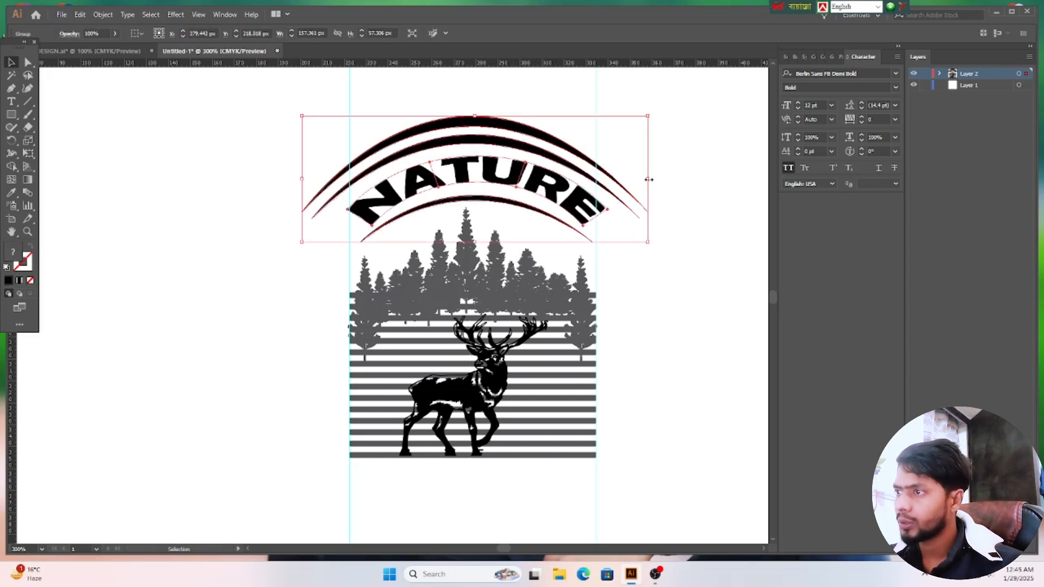
pyautogui.moveTo(648, 180); pyautogui.dragTo(598, 180)
pyautogui.moveTo(303, 179); pyautogui.dragTo(349, 177)
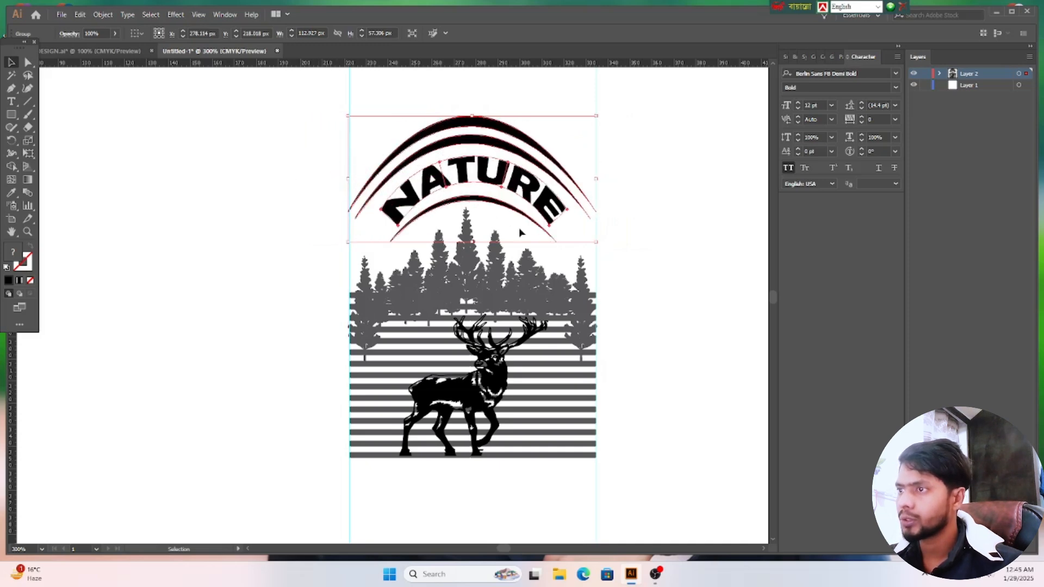
pyautogui.click(654, 243)
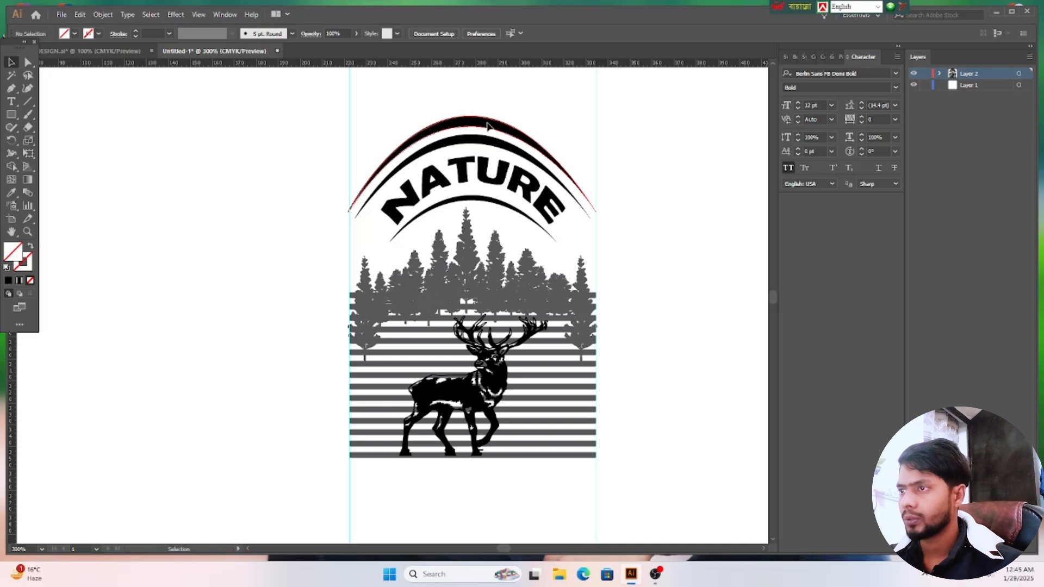
pyautogui.moveTo(487, 125); pyautogui.dragTo(491, 127)
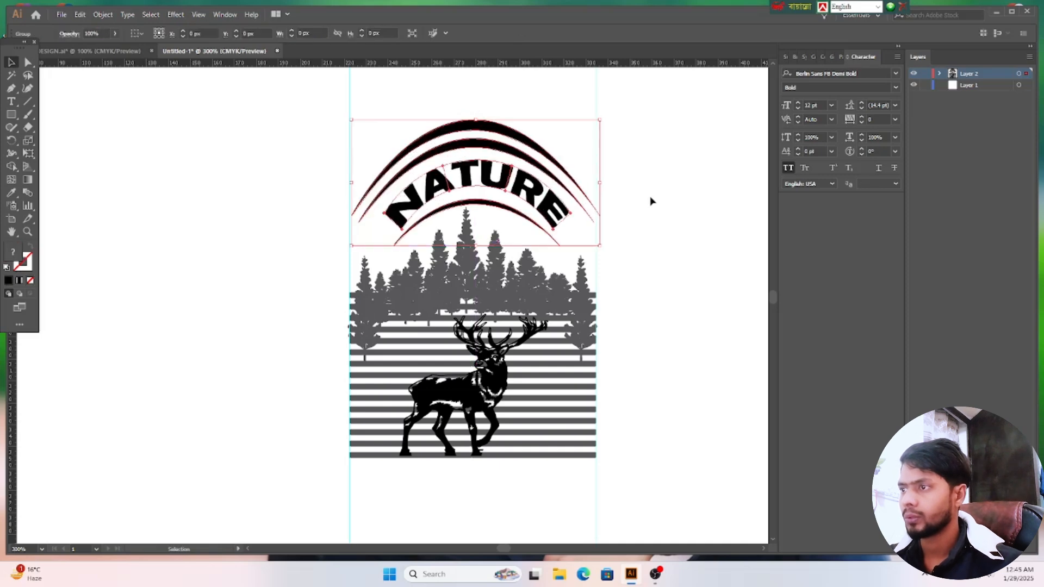
pyautogui.click(709, 220)
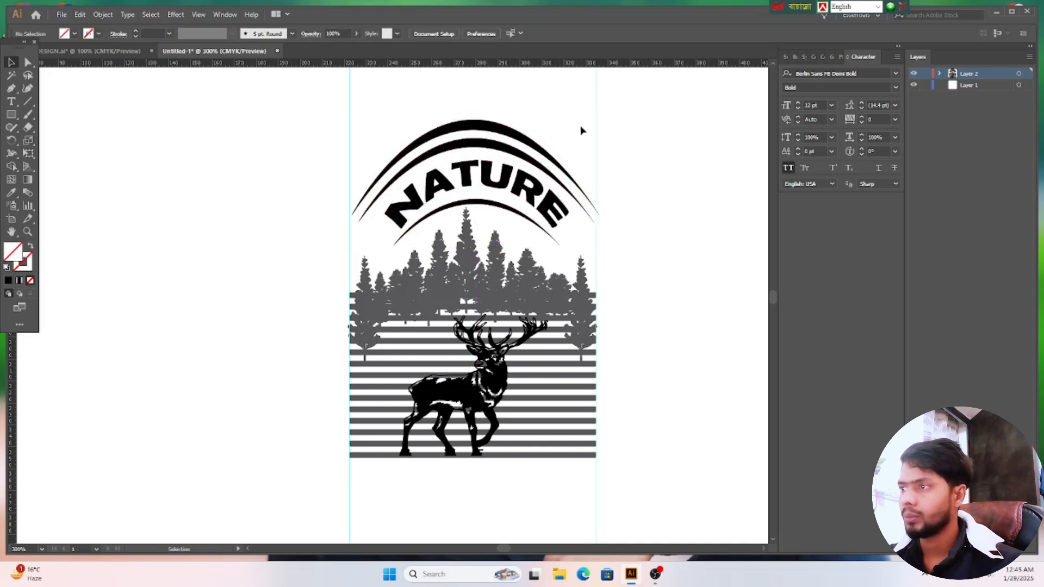
# Step: Delete both vertical guides beside the stripes
pyautogui.click(597, 136)
pyautogui.press('Delete')
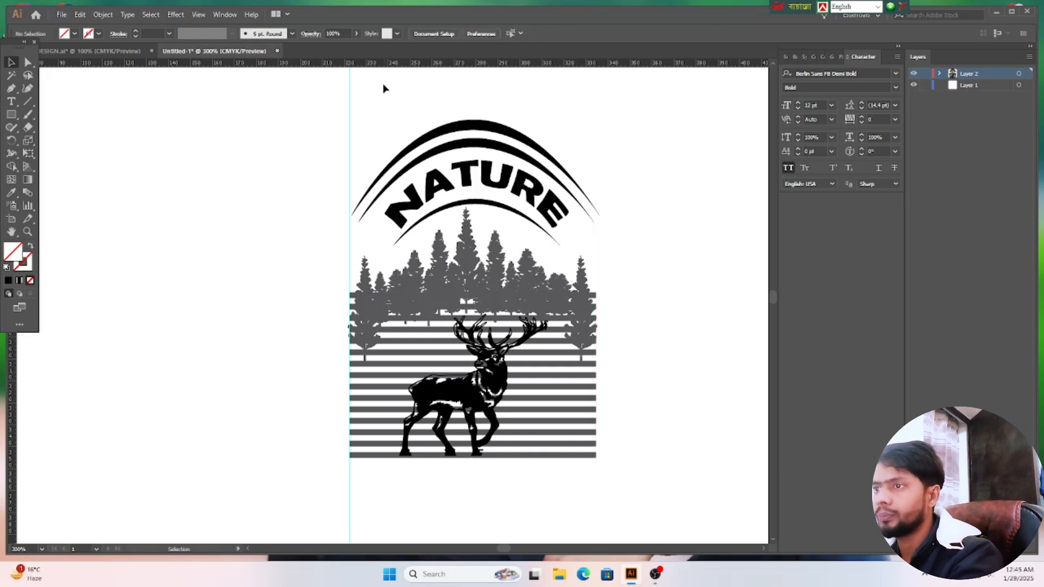
pyautogui.moveTo(383, 84); pyautogui.dragTo(285, 115)
pyautogui.press('Delete')
pyautogui.scroll(-1, 674, 265)
pyautogui.scroll(1, 674, 266)
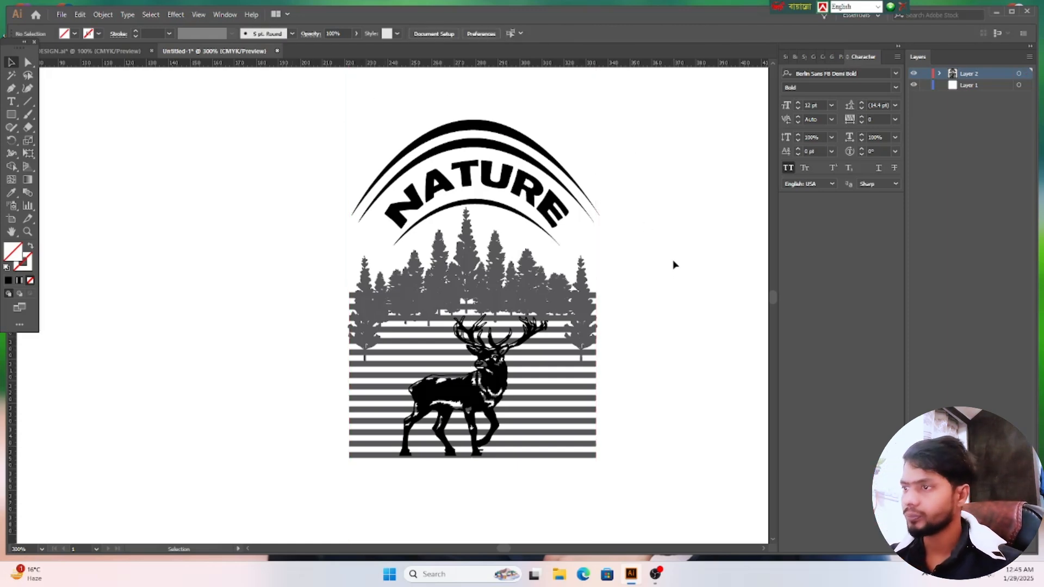
# Step: Add the text NATIONAL PARK below the striped block
pyautogui.scroll(1, 672, 257)
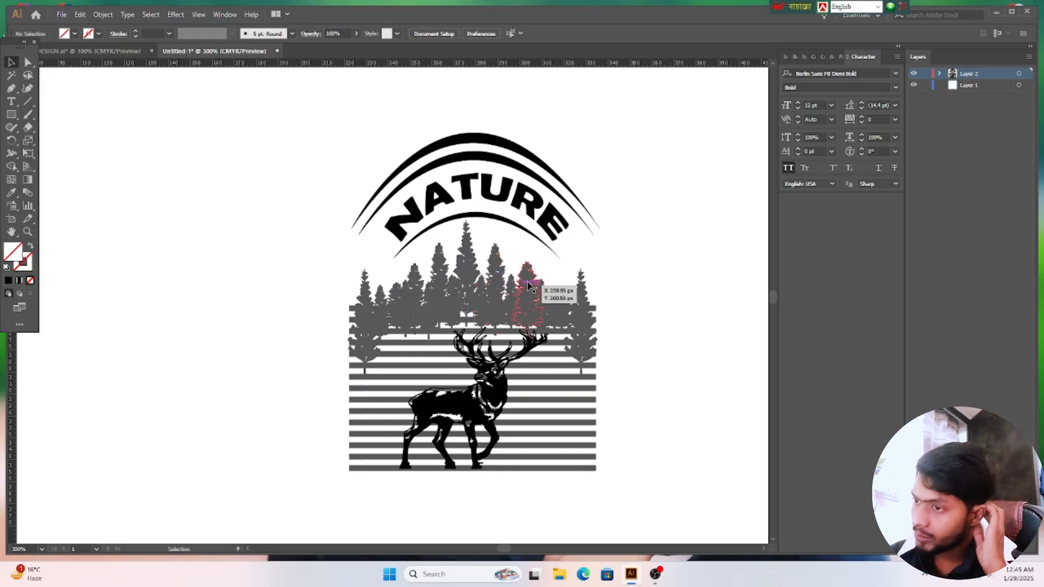
pyautogui.scroll(-5, 486, 298)
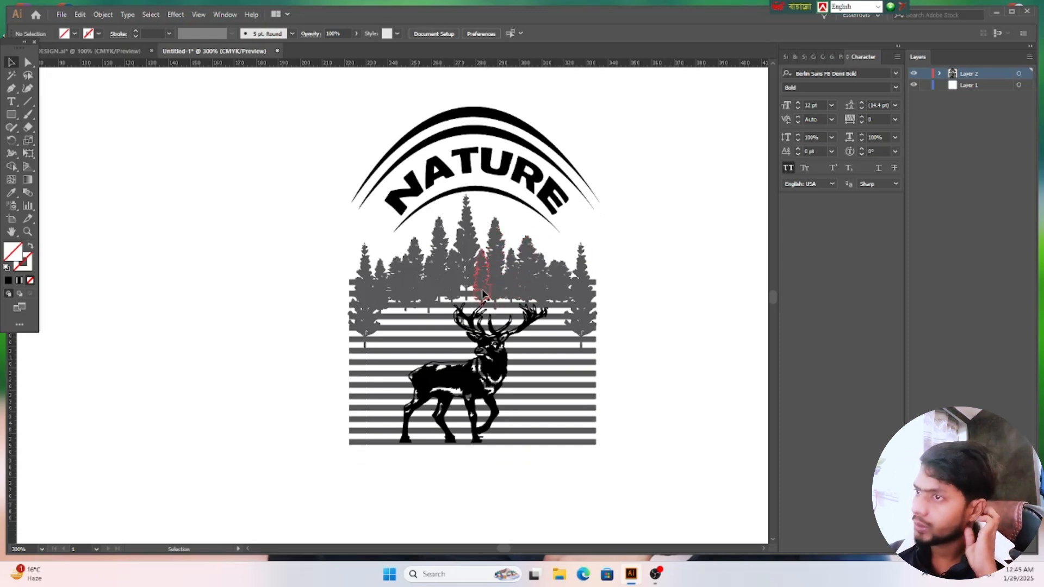
pyautogui.click(11, 101)
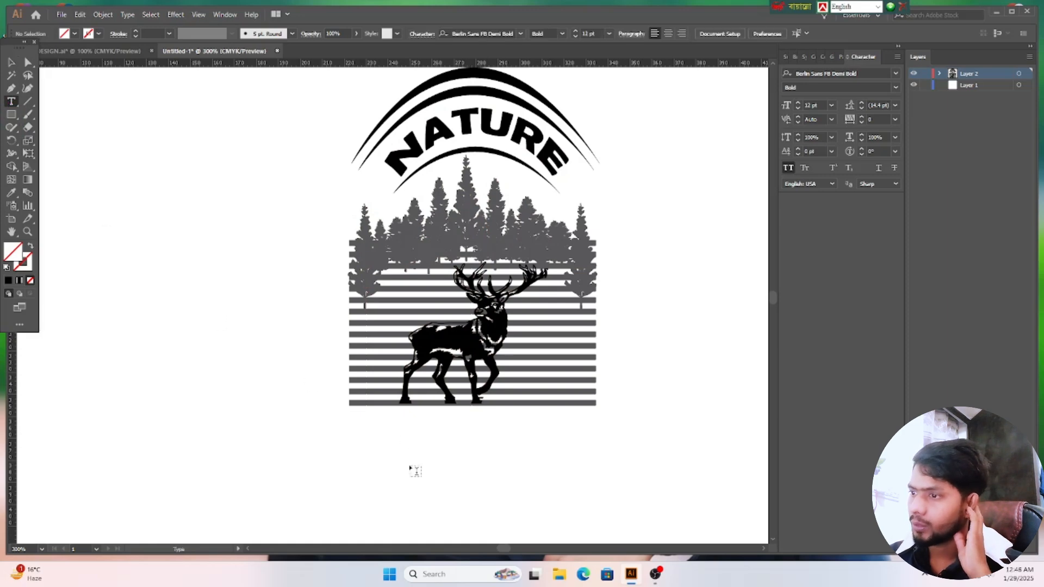
pyautogui.click(410, 464)
pyautogui.press('BackSpace')
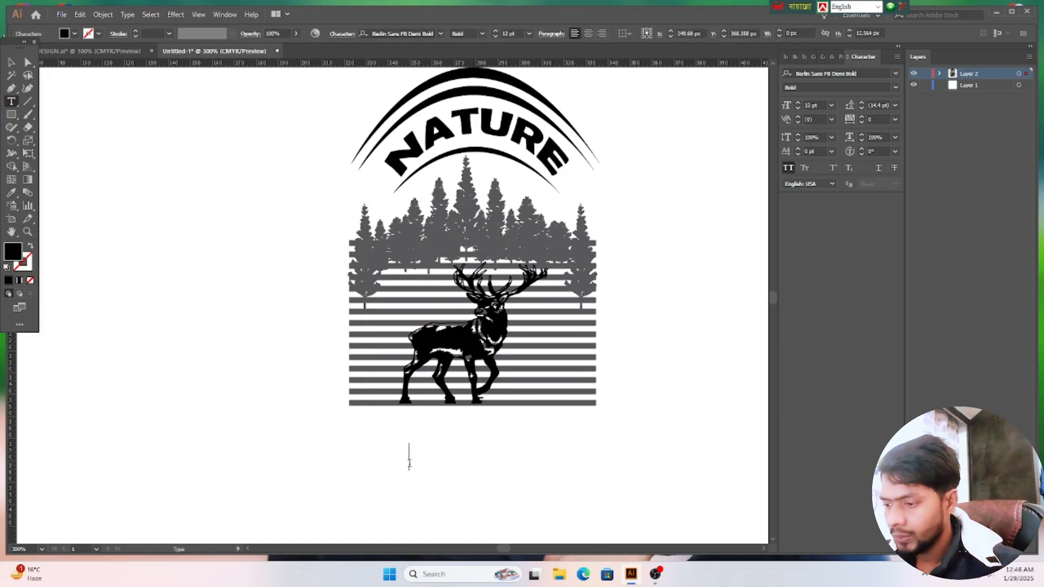
pyautogui.write('NAT')
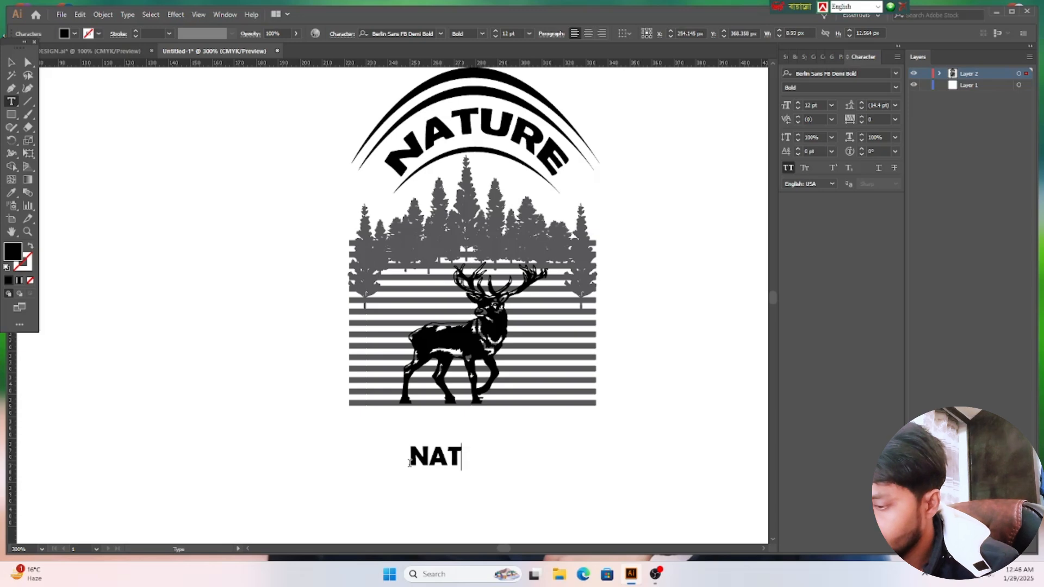
pyautogui.write('ION')
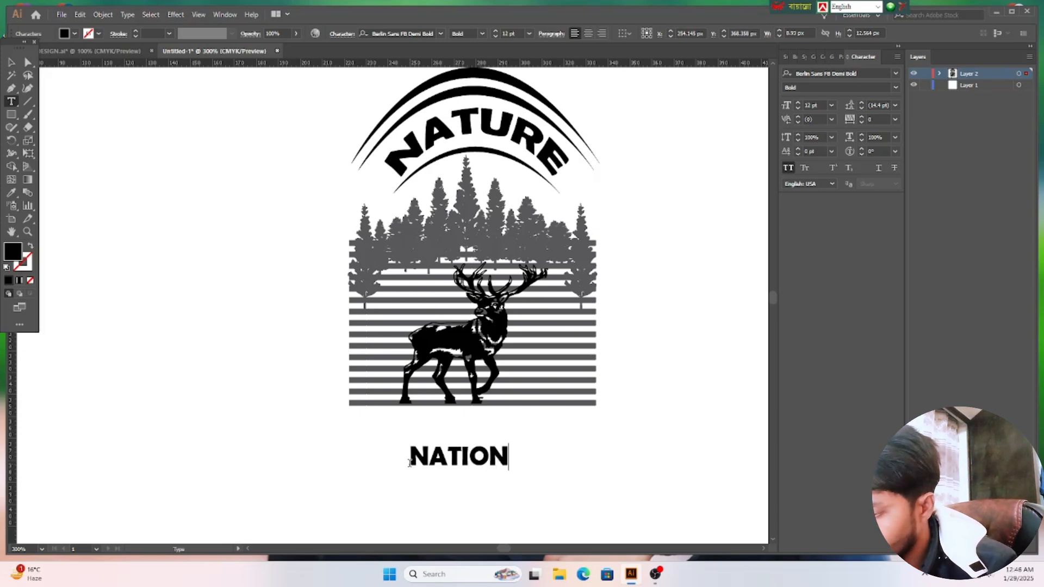
pyautogui.write('AL ')
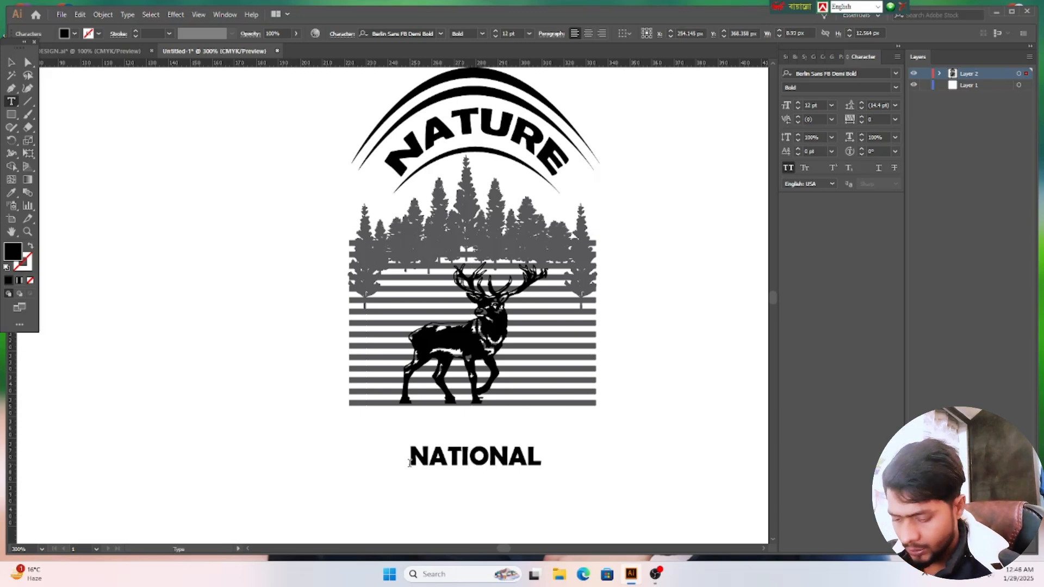
pyautogui.write('P')
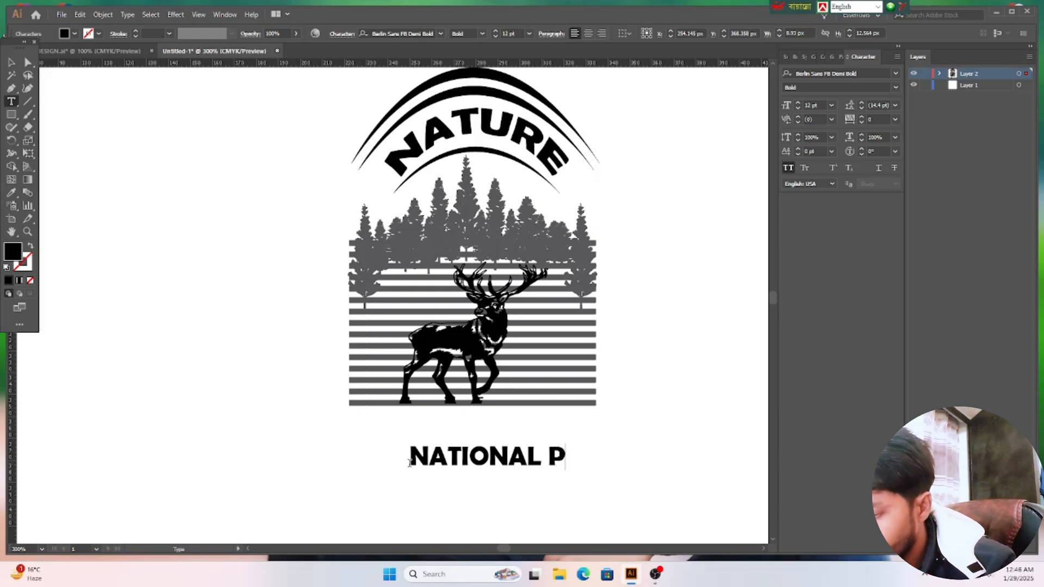
pyautogui.write('ARK')
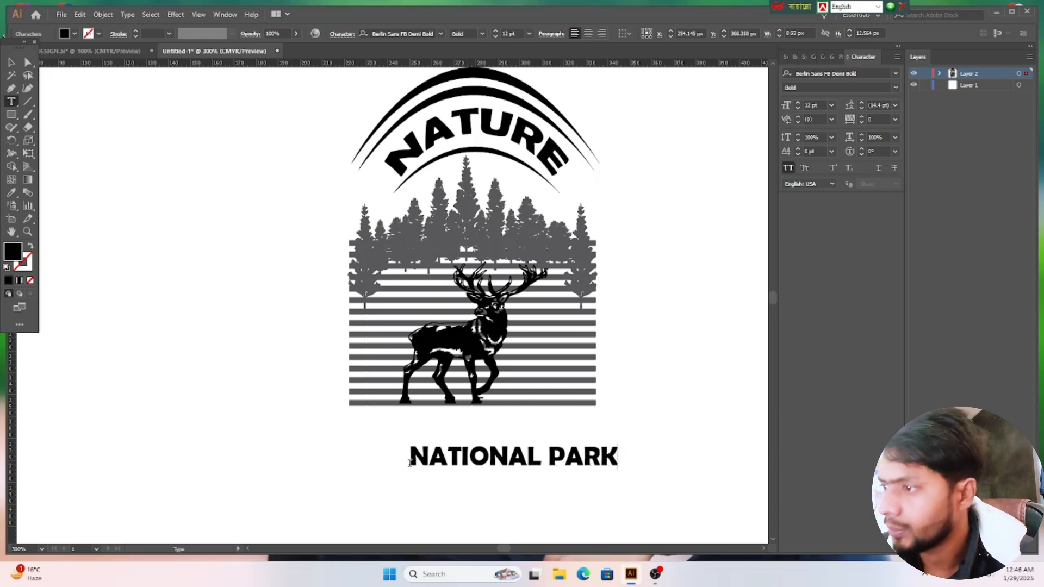
pyautogui.press('Escape')
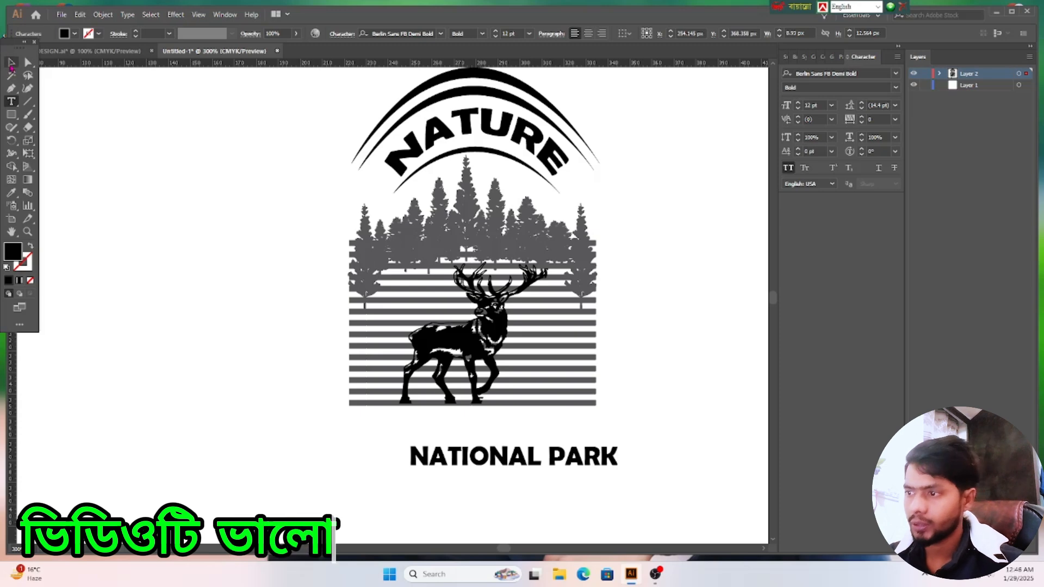
# Step: Move the NATIONAL PARK text closer beneath the stripes and set its font to Elephant
pyautogui.moveTo(593, 460); pyautogui.dragTo(552, 438)
pyautogui.click(896, 73)
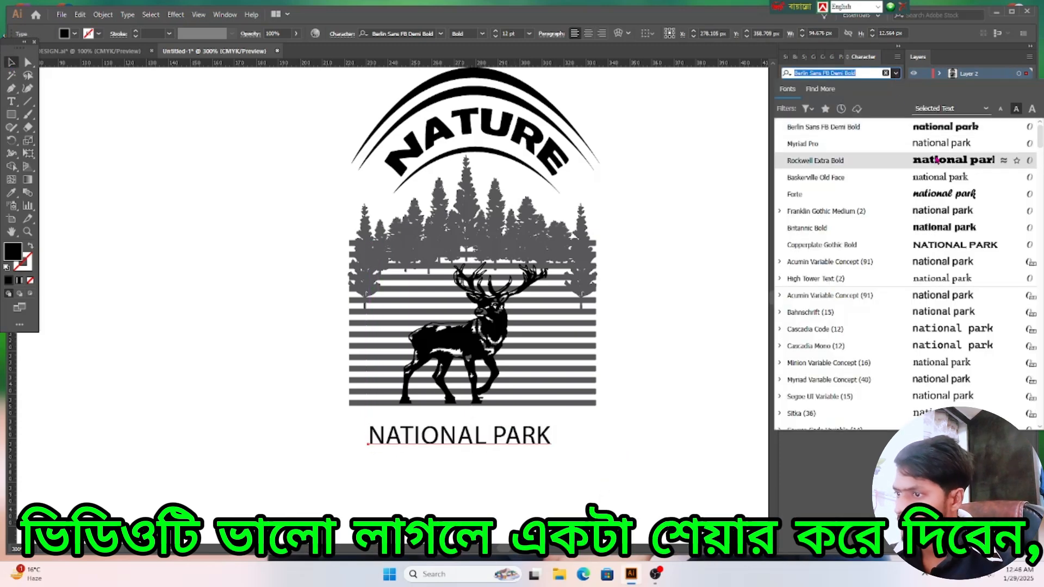
pyautogui.scroll(-5, 947, 158)
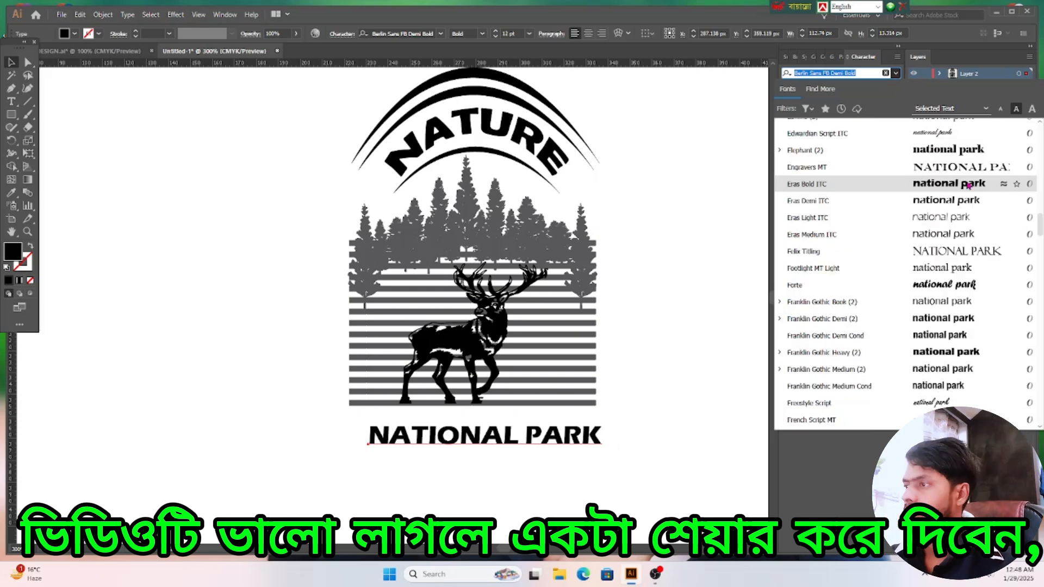
pyautogui.click(958, 156)
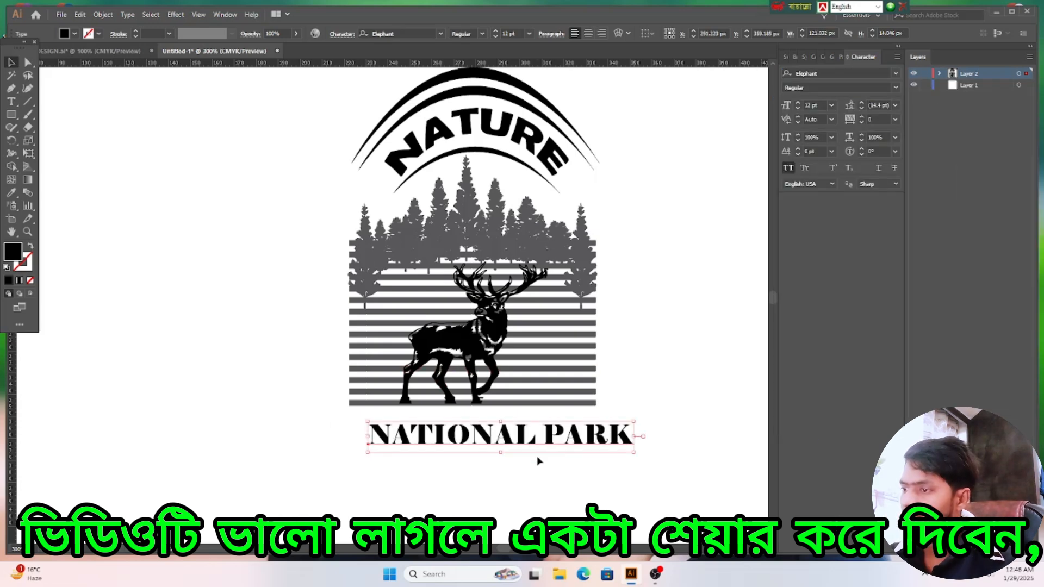
# Step: Align NATIONAL PARK with the left edge of the stripes and narrow it to about 112 px to match their width
pyautogui.moveTo(555, 442); pyautogui.dragTo(531, 437)
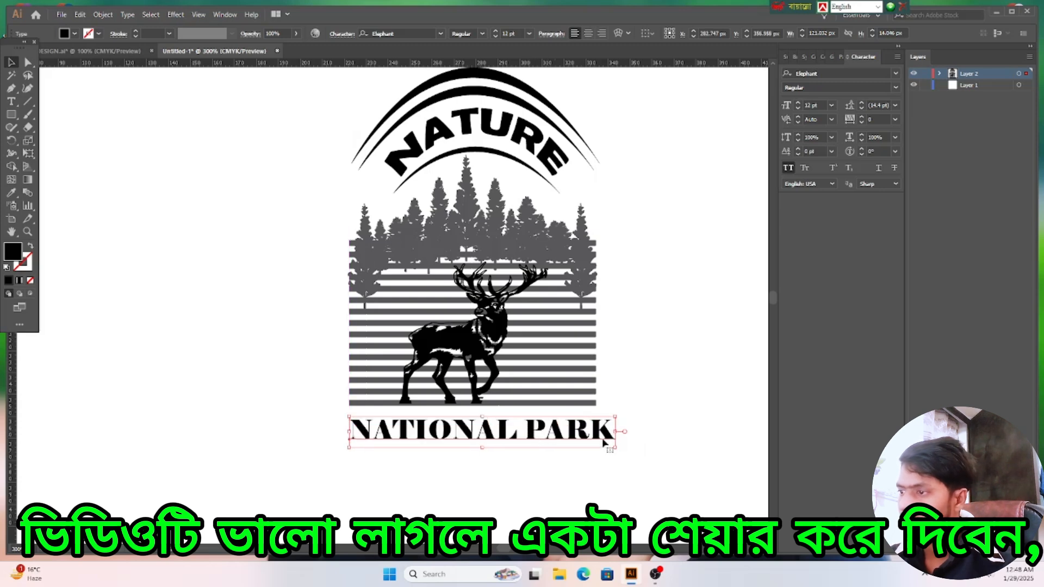
pyautogui.moveTo(616, 433); pyautogui.dragTo(596, 430)
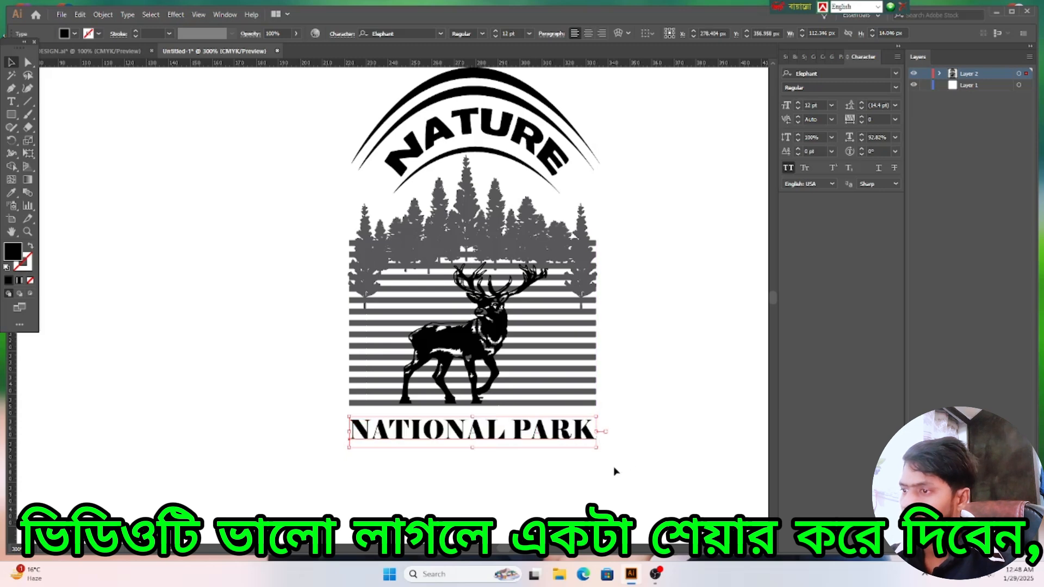
pyautogui.click(615, 471)
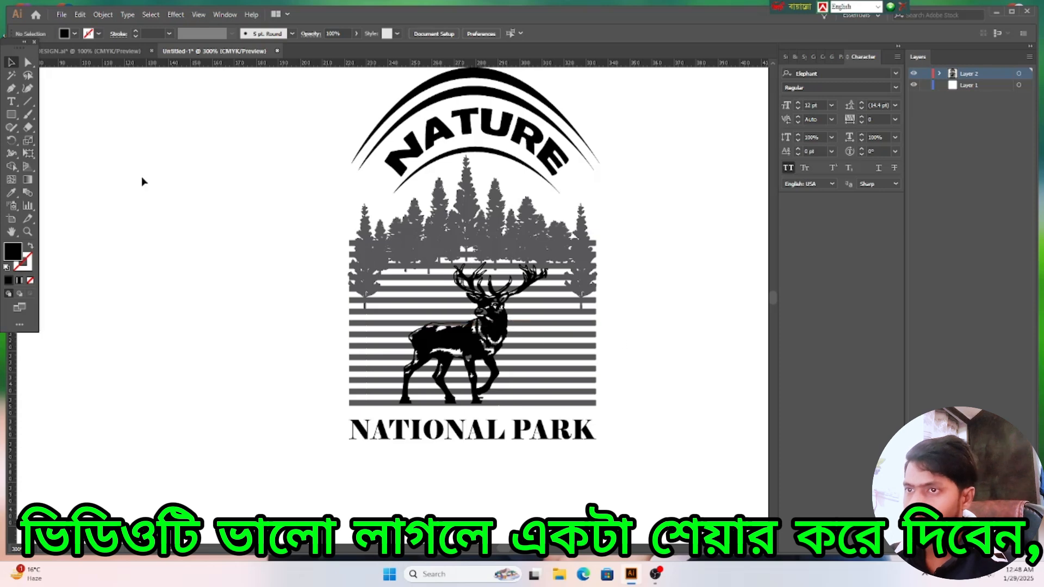
# Step: Draw a thin black rectangle about 113 × 2.5 px beneath the NATIONAL PARK text, spanning the stripes' width
pyautogui.click(11, 114)
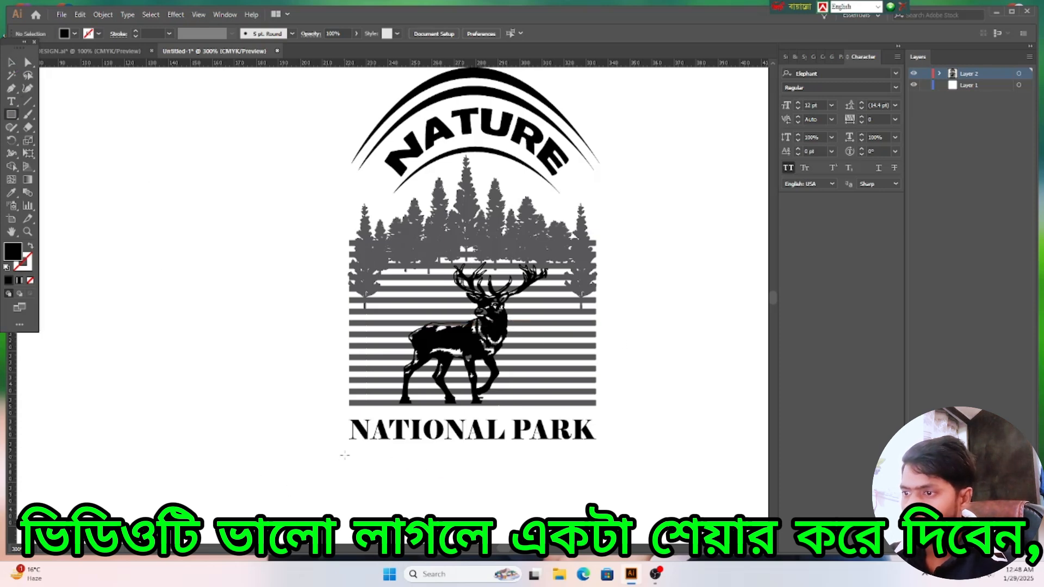
pyautogui.moveTo(349, 449); pyautogui.dragTo(597, 453)
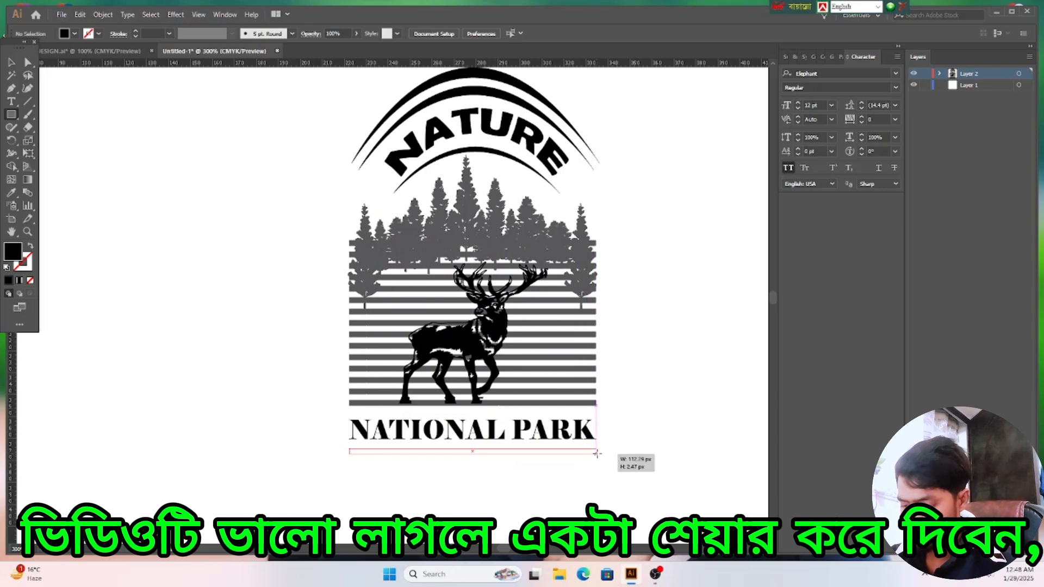
pyautogui.moveTo(596, 454); pyautogui.dragTo(598, 455)
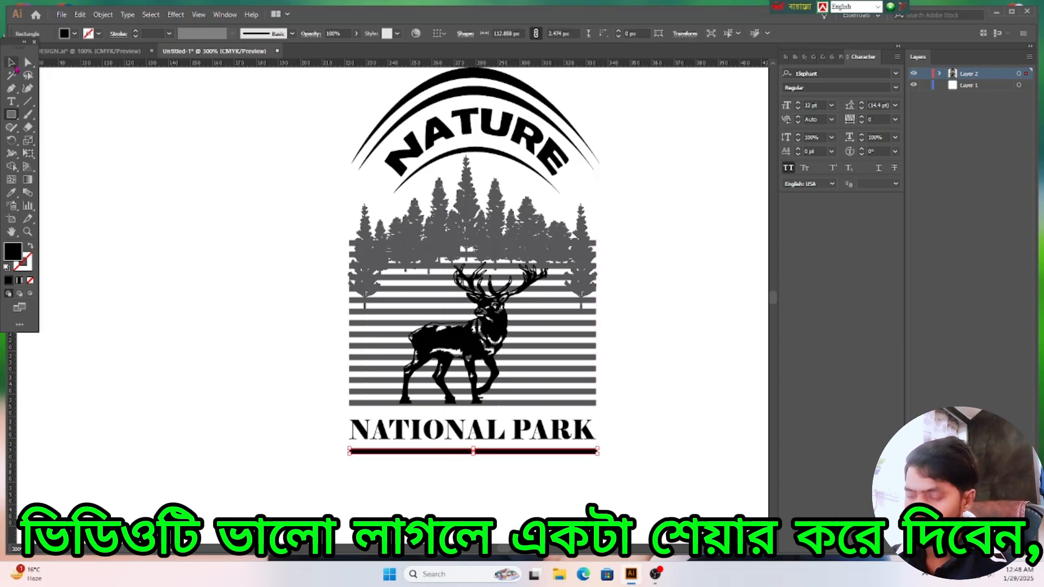
# Step: Move the black bar up so it sits close beneath the NATIONAL PARK text
pyautogui.click(13, 65)
pyautogui.click(553, 472)
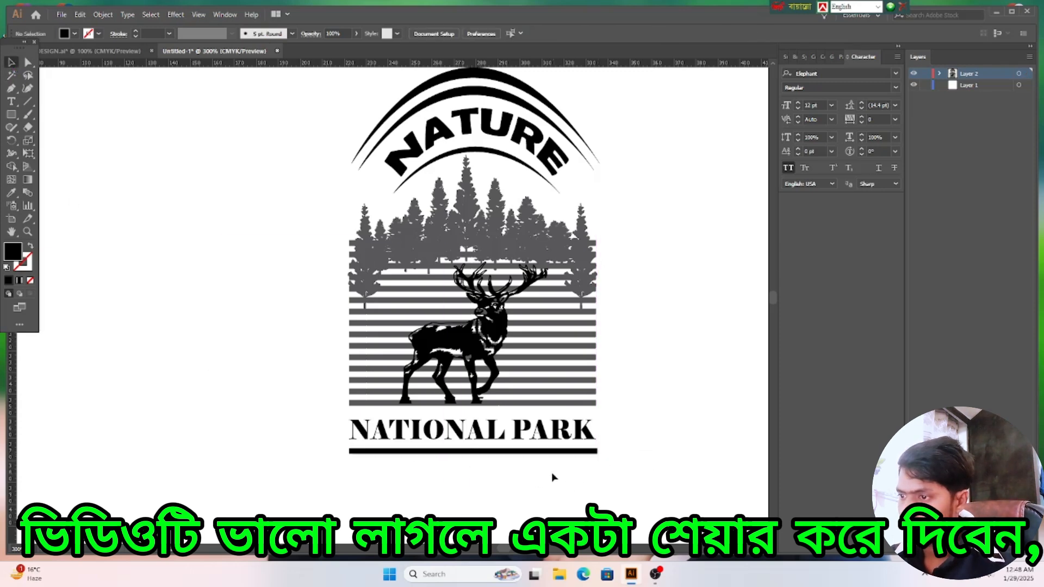
pyautogui.scroll(4, 504, 462)
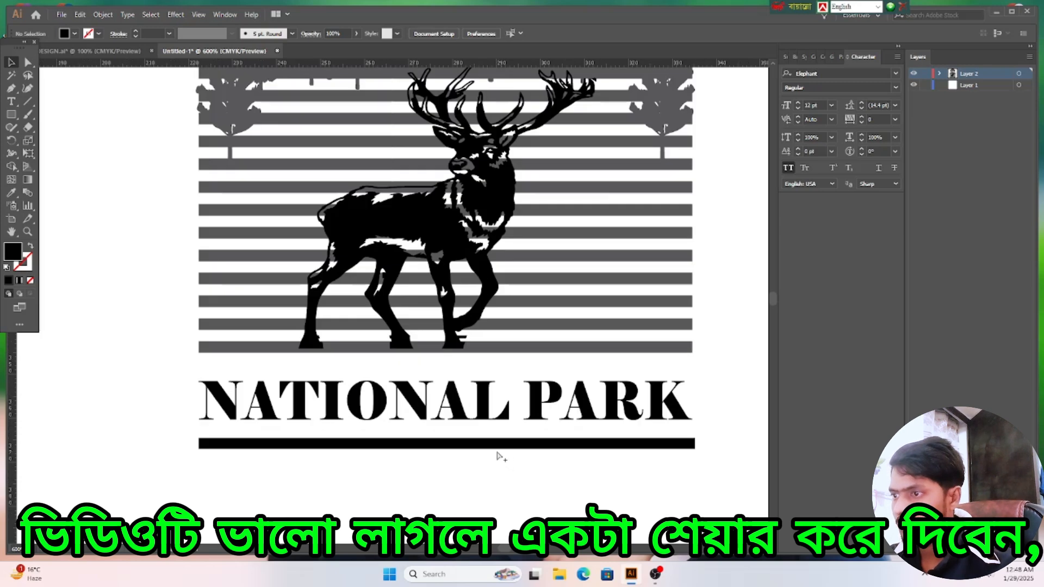
pyautogui.scroll(-2, 498, 461)
pyautogui.scroll(-1, 497, 456)
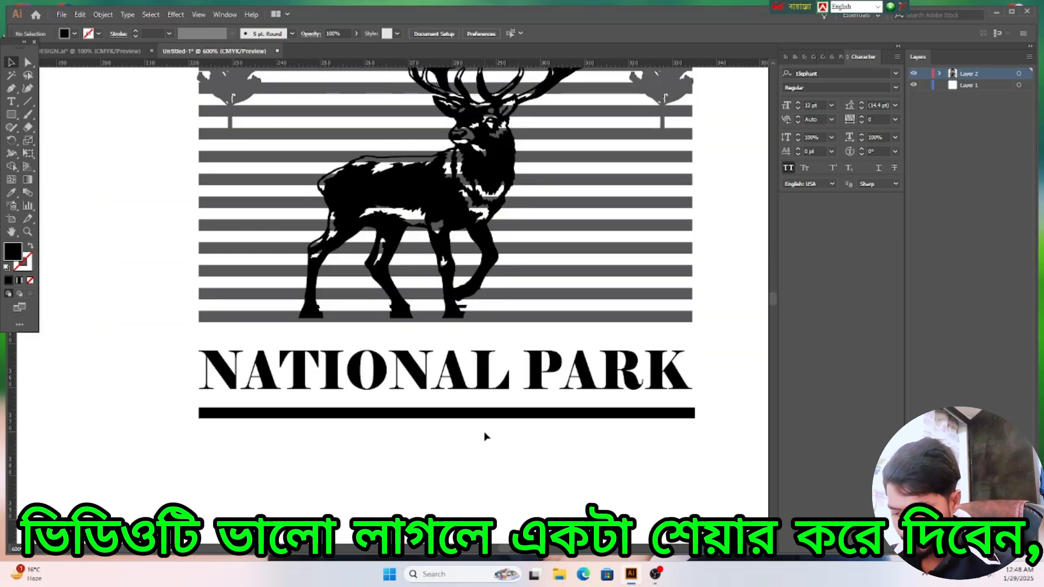
pyautogui.moveTo(471, 418); pyautogui.dragTo(467, 407)
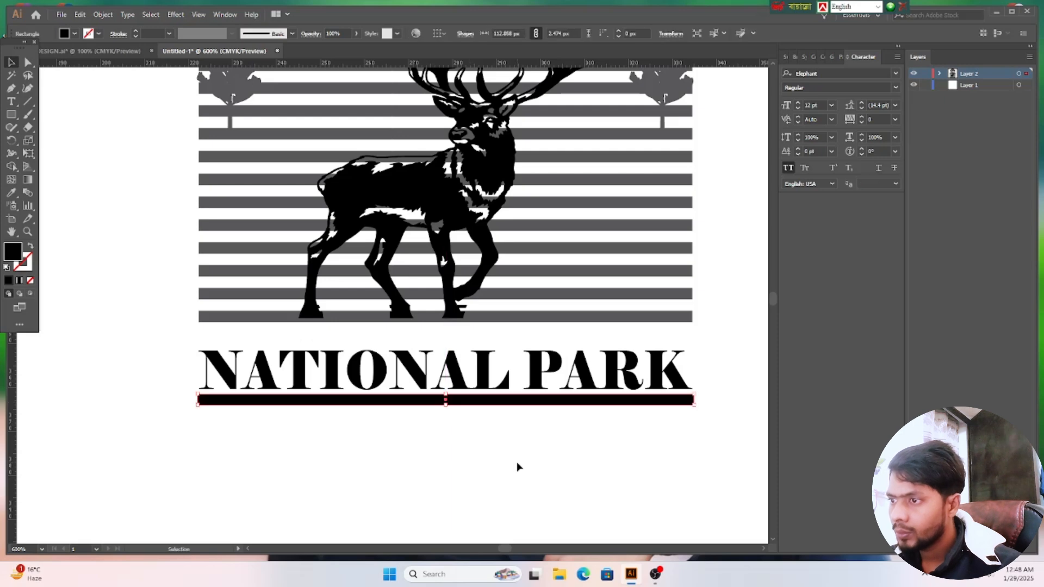
# Step: Duplicate the bar just below itself as a thinner second underline for NATIONAL PARK
pyautogui.click(475, 404)
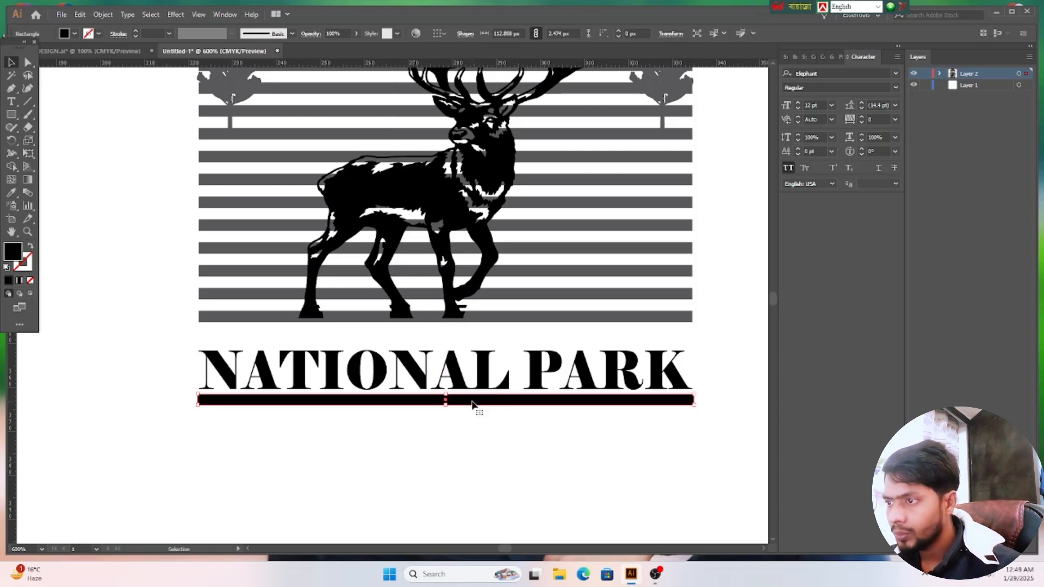
pyautogui.moveTo(472, 404); pyautogui.dragTo(448, 417)
pyautogui.click(530, 524)
pyautogui.hotkey('ctrl', '0')
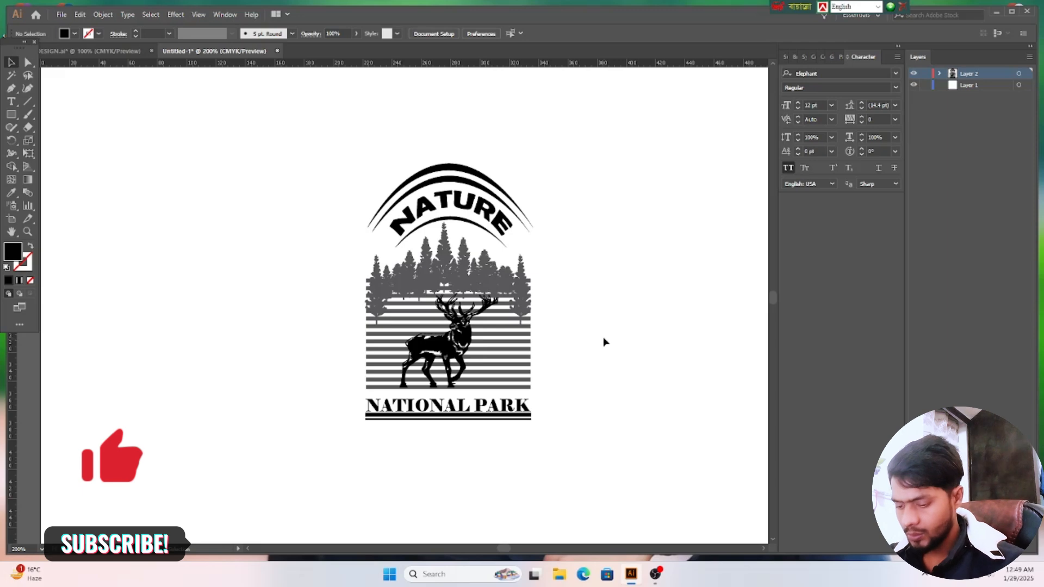
# Step: Fill the grouped trees and stripes with black
pyautogui.click(494, 282)
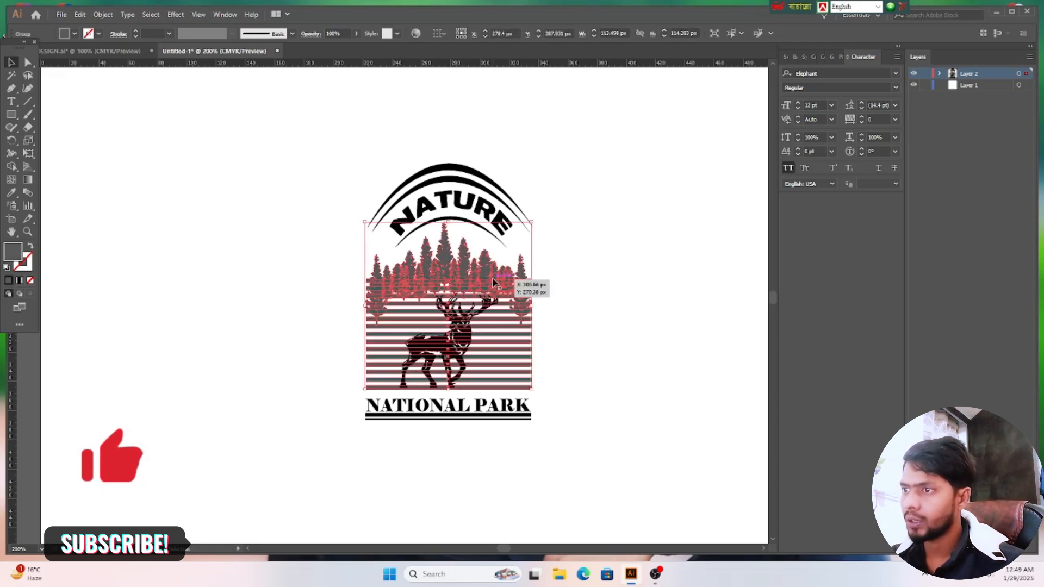
pyautogui.click(76, 34)
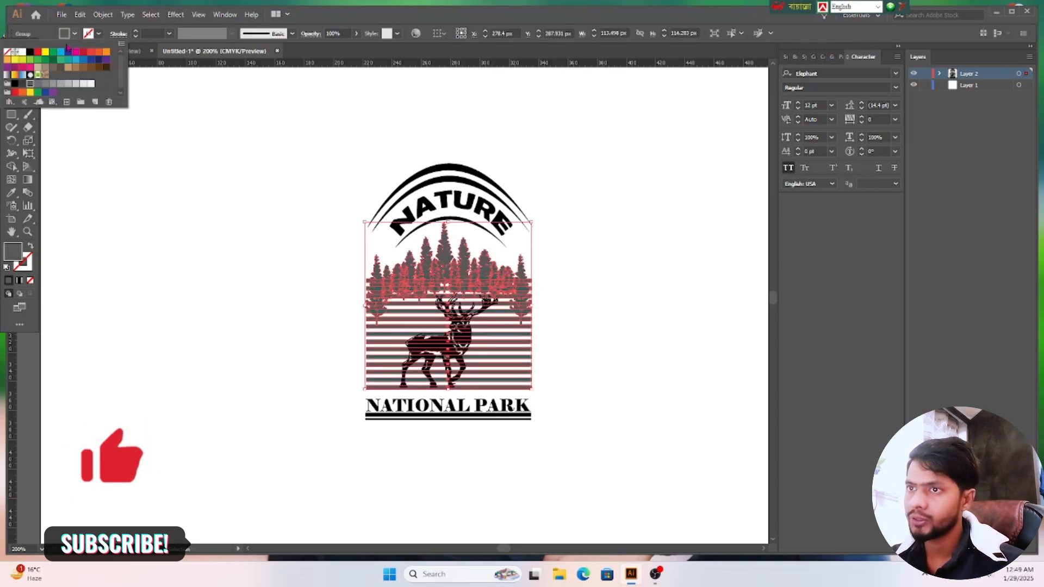
pyautogui.click(29, 52)
pyautogui.click(667, 234)
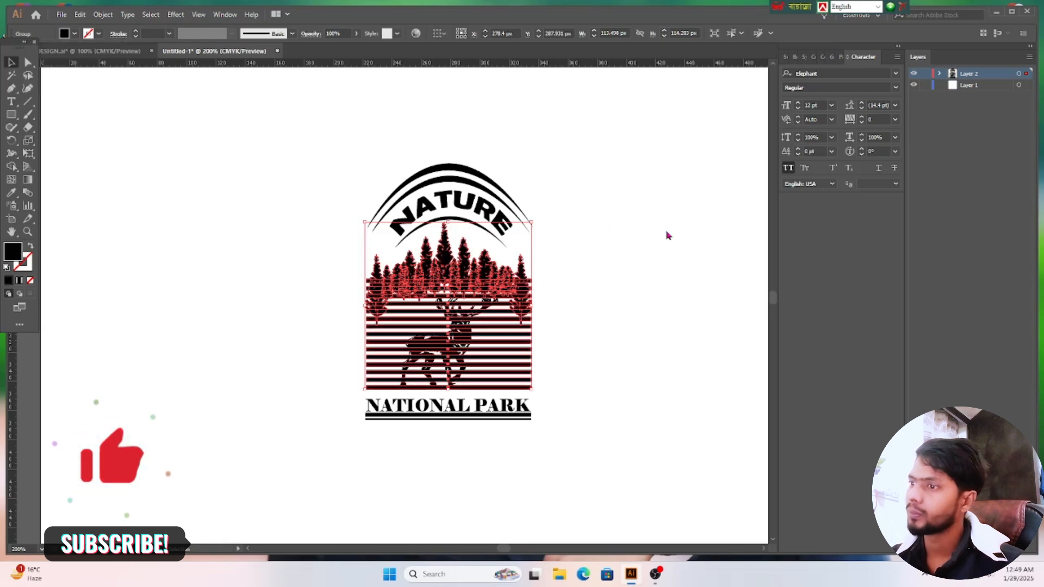
# Step: Fill the stripes with a white-black-white gradient so they fade out at both ends
pyautogui.click(667, 249)
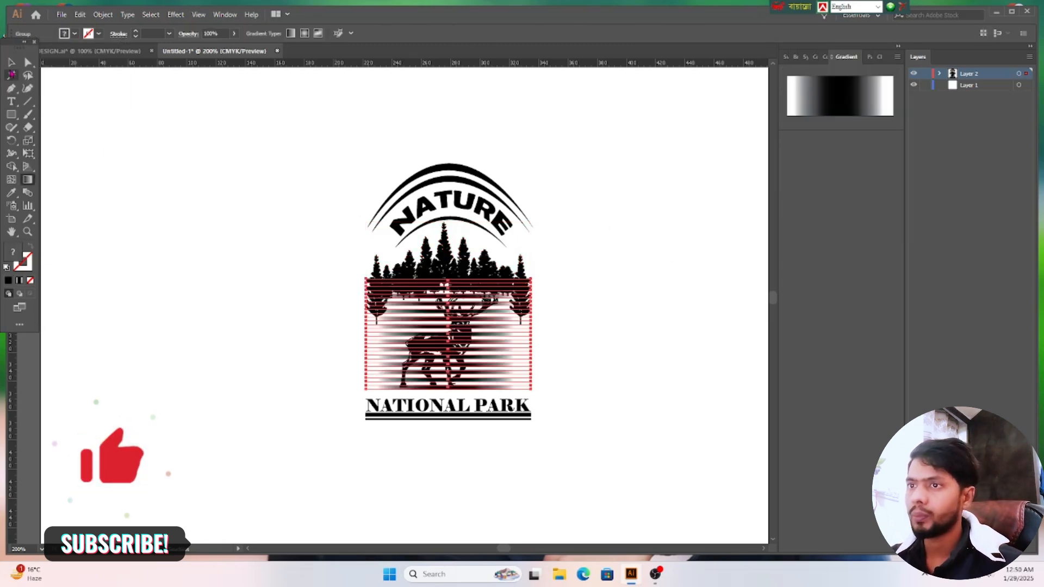
pyautogui.click(12, 75)
pyautogui.click(565, 255)
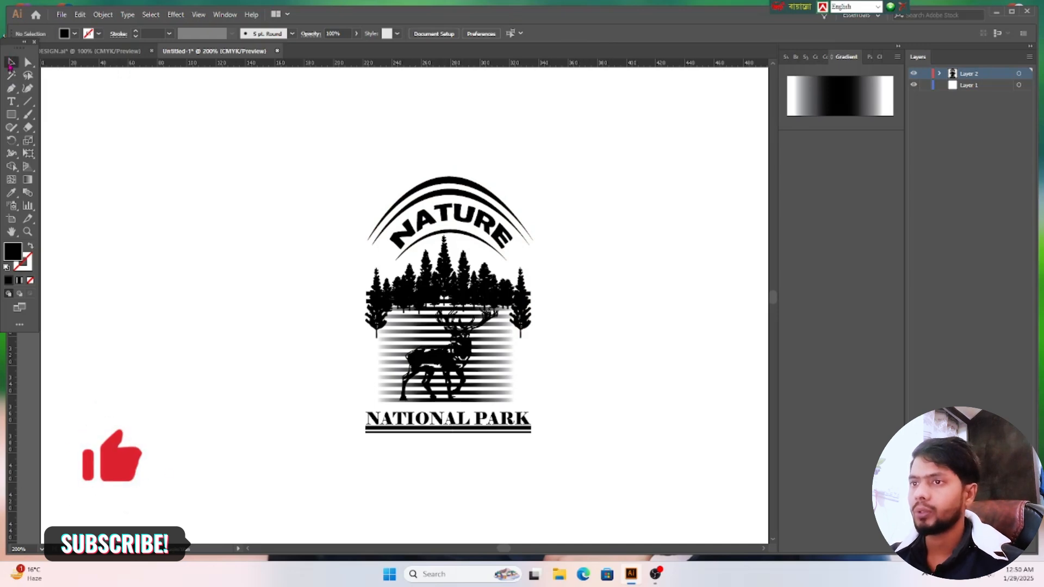
# Step: Group all the artwork and shift the whole design left on the artboard
pyautogui.moveTo(312, 183); pyautogui.dragTo(566, 451)
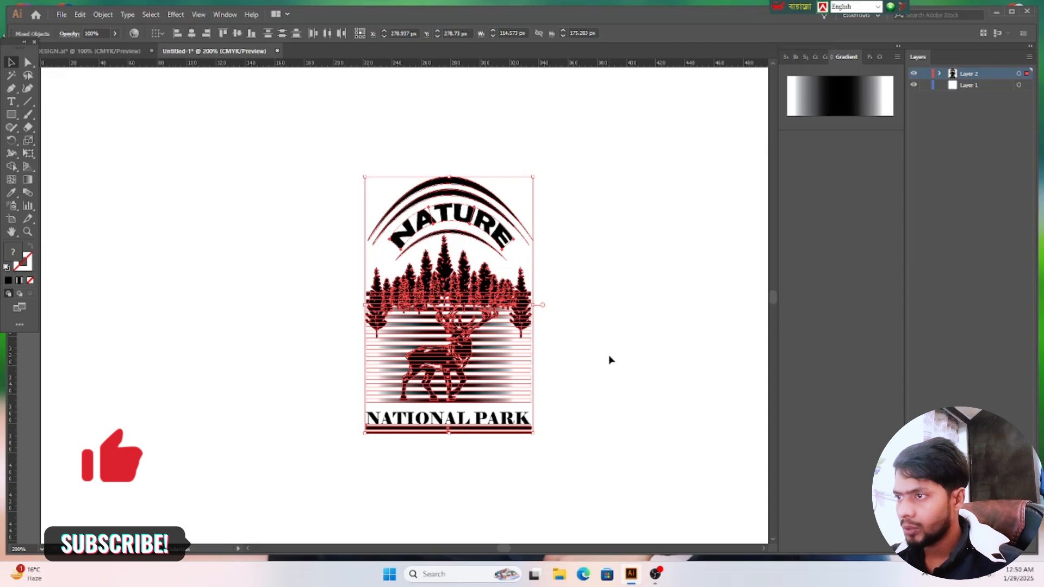
pyautogui.click(627, 316)
pyautogui.hscroll(-5, 627, 313)
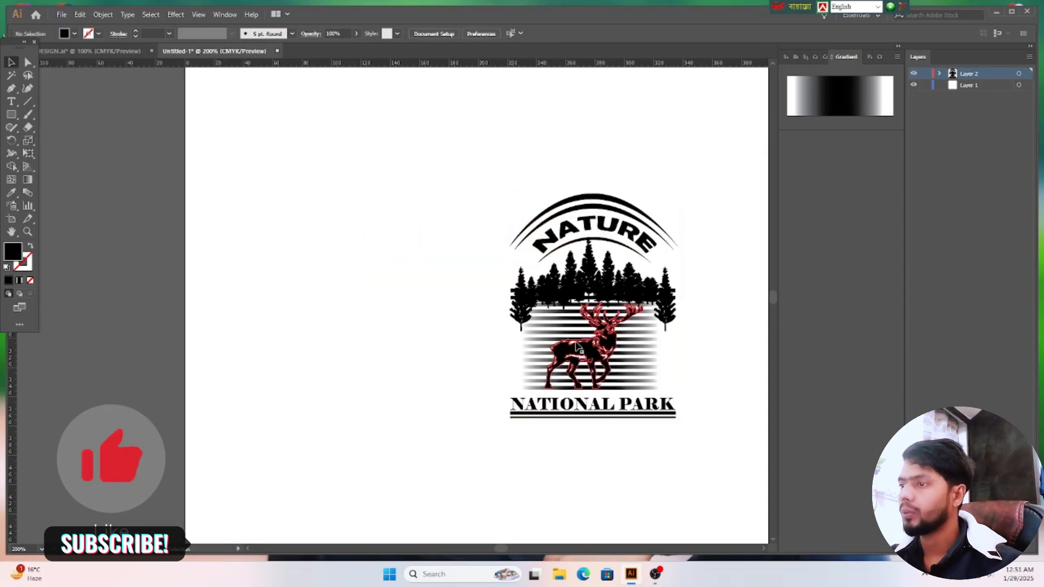
pyautogui.moveTo(577, 346); pyautogui.dragTo(487, 349)
pyautogui.click(690, 419)
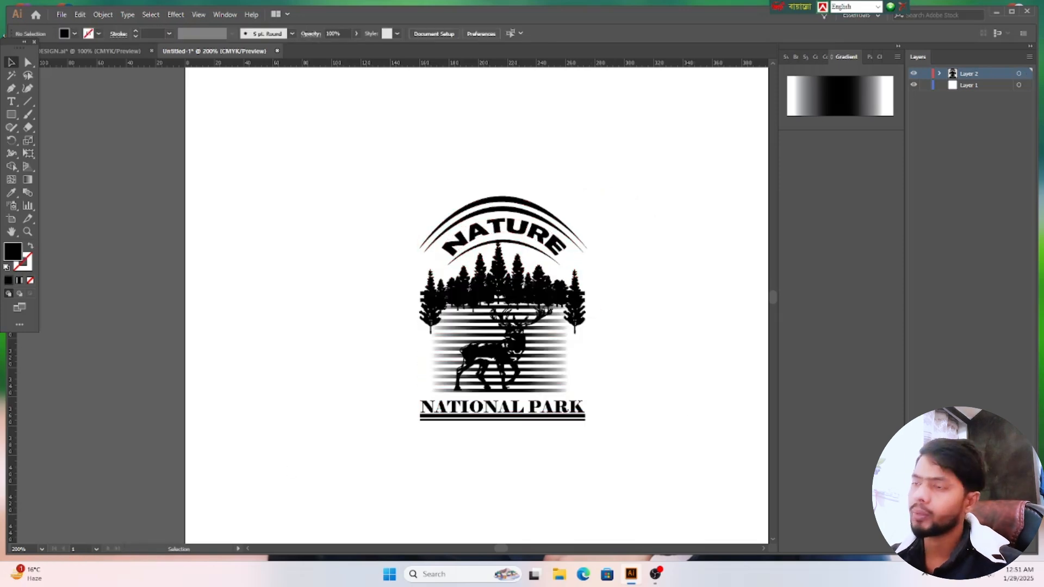
# Step: Choose the white T-shirt on a grey background from the PRONT IMEGE folder as an image to place
pyautogui.click(61, 15)
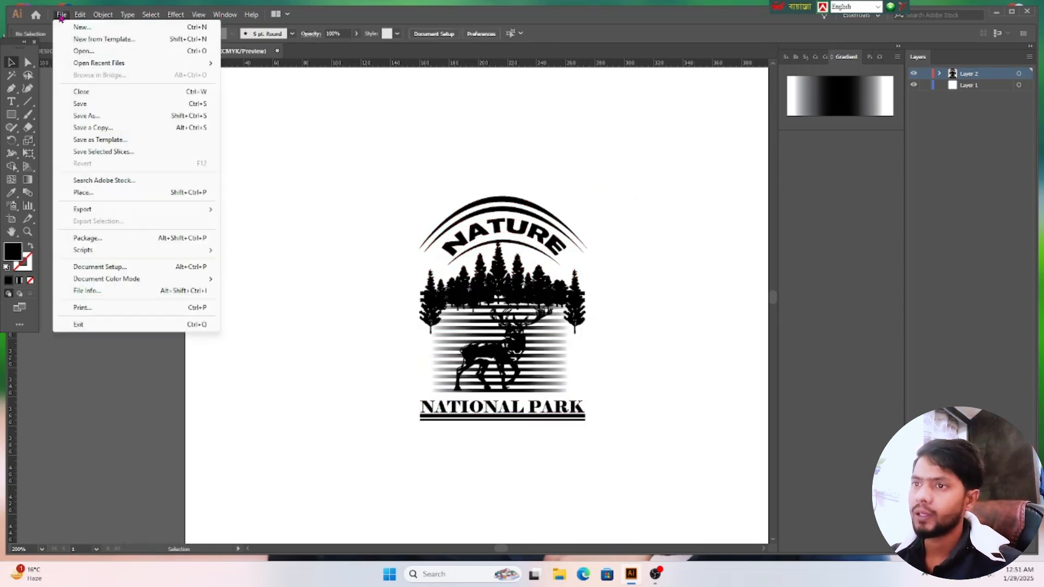
pyautogui.click(87, 194)
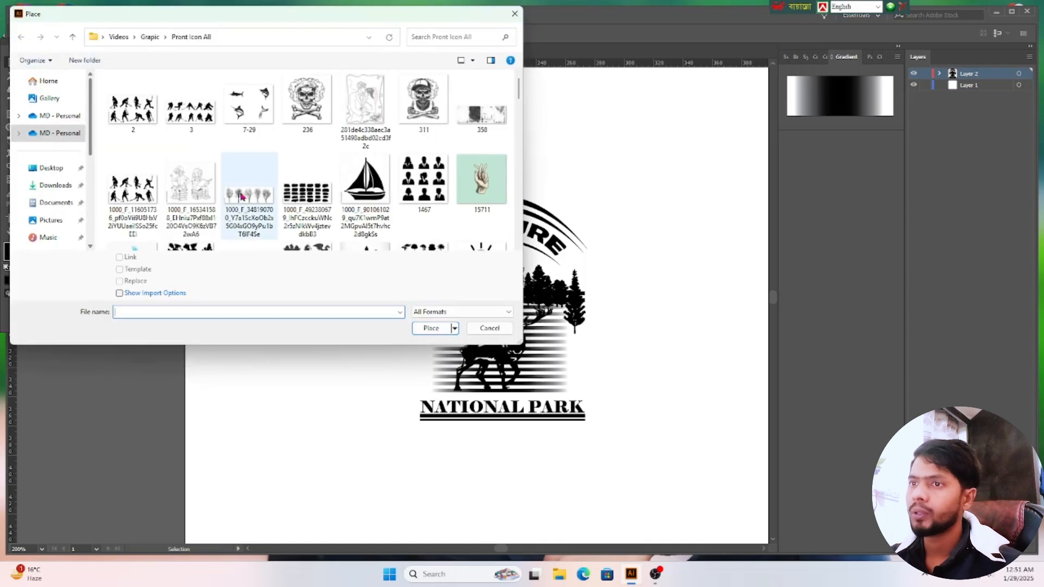
pyautogui.click(72, 38)
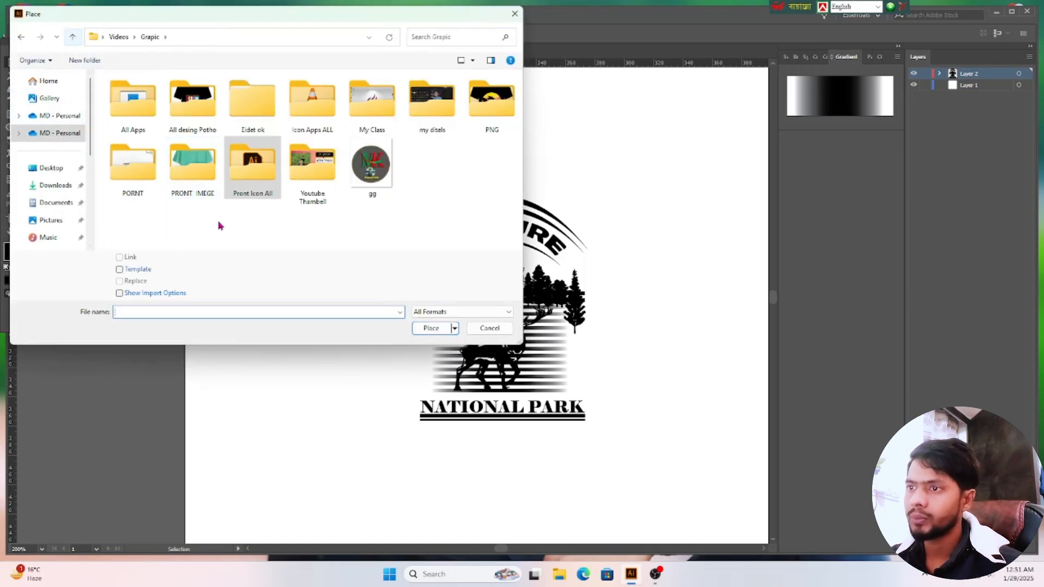
pyautogui.doubleClick(193, 163)
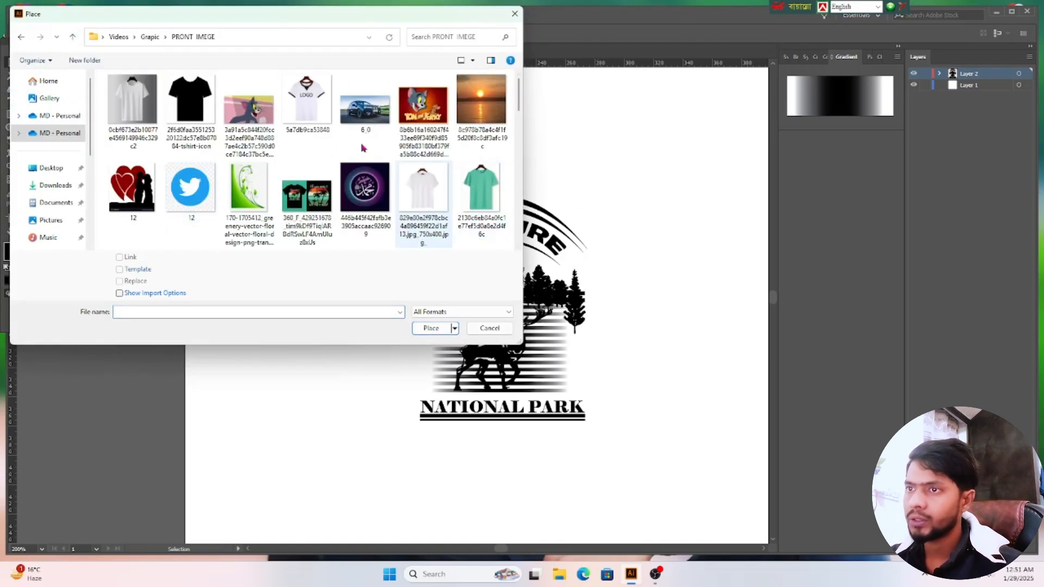
pyautogui.click(131, 103)
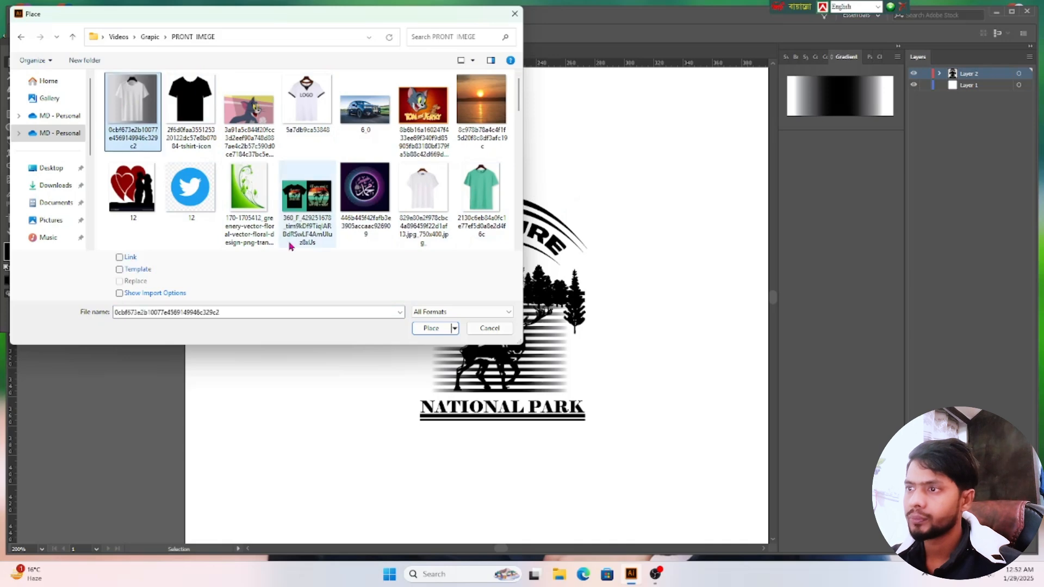
pyautogui.click(430, 328)
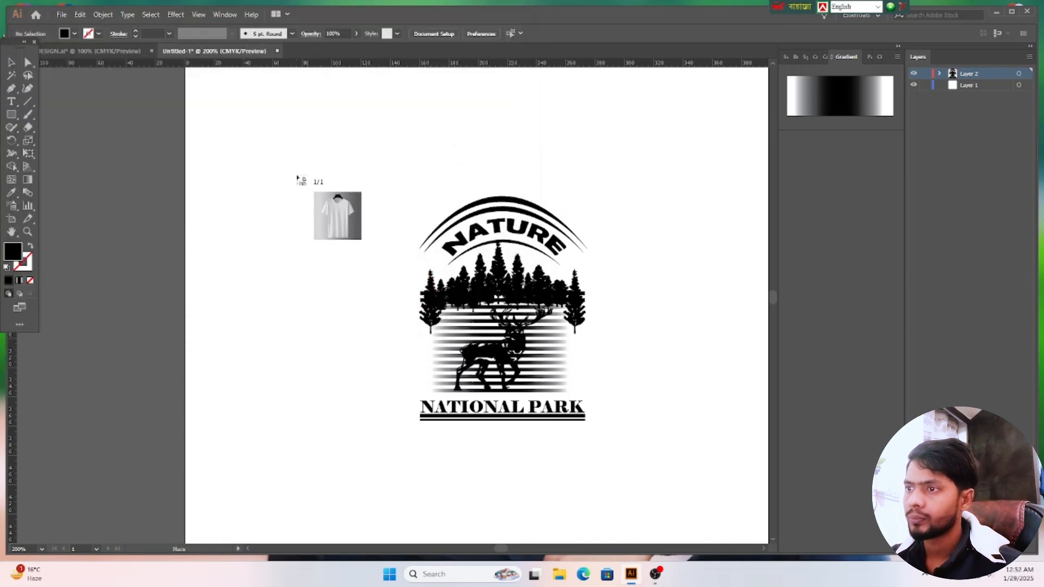
# Step: Place the T-shirt image on the artboard at about 285 × 397 px
pyautogui.click(297, 175)
pyautogui.moveTo(297, 176); pyautogui.dragTo(652, 418)
pyautogui.moveTo(698, 463); pyautogui.dragTo(285, 115)
pyautogui.moveTo(240, 70); pyautogui.dragTo(639, 414)
pyautogui.moveTo(708, 460); pyautogui.dragTo(197, 146)
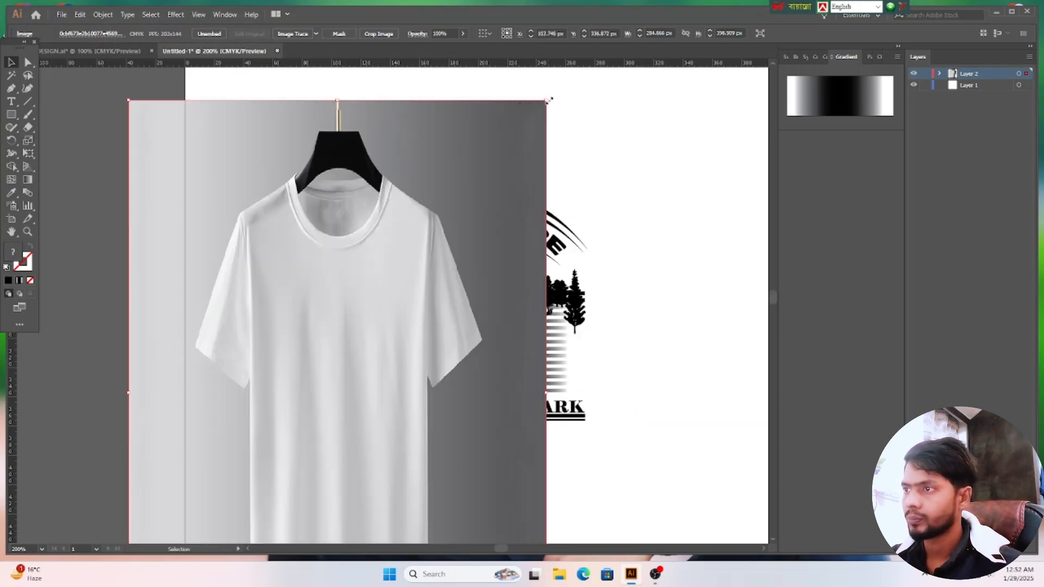
# Step: Resize the T-shirt image to about 236 × 235 px and position it over the design
pyautogui.moveTo(549, 100); pyautogui.dragTo(496, 328)
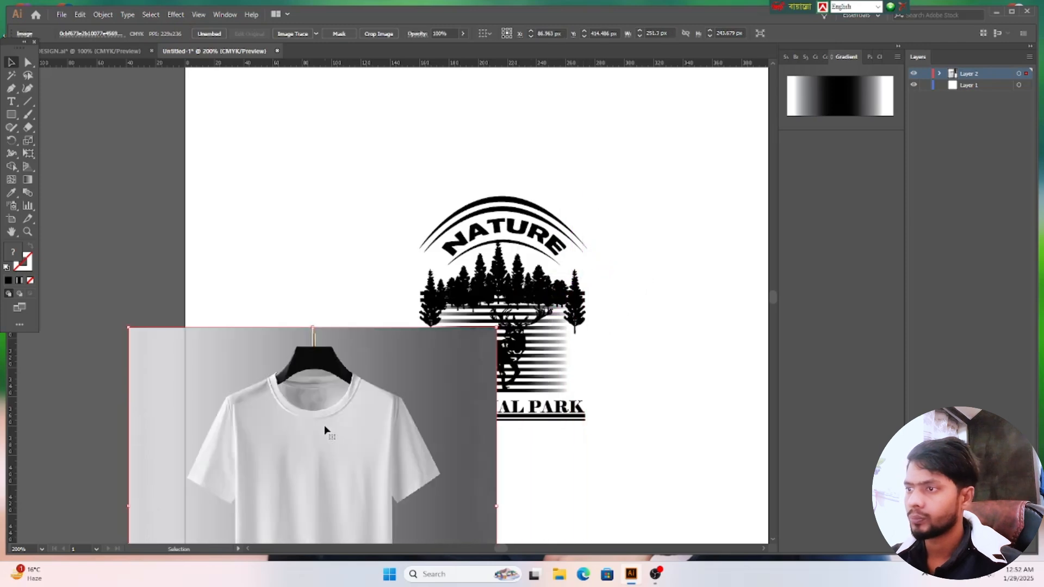
pyautogui.moveTo(324, 425); pyautogui.dragTo(482, 203)
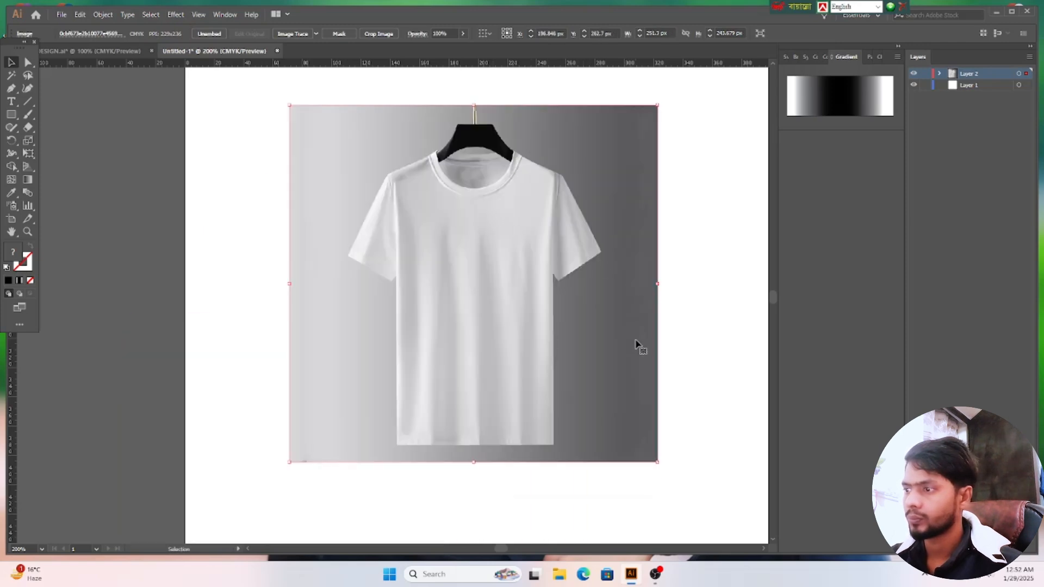
pyautogui.moveTo(660, 461); pyautogui.dragTo(634, 450)
pyautogui.click(676, 391)
# Step: Shift the T-shirt image to reach the covered design, park the design left of it, and return the image to mid-artboard
pyautogui.moveTo(570, 290); pyautogui.dragTo(471, 298)
pyautogui.moveTo(549, 321); pyautogui.dragTo(745, 336)
pyautogui.moveTo(365, 273); pyautogui.dragTo(475, 275)
pyautogui.moveTo(689, 292); pyautogui.dragTo(183, 313)
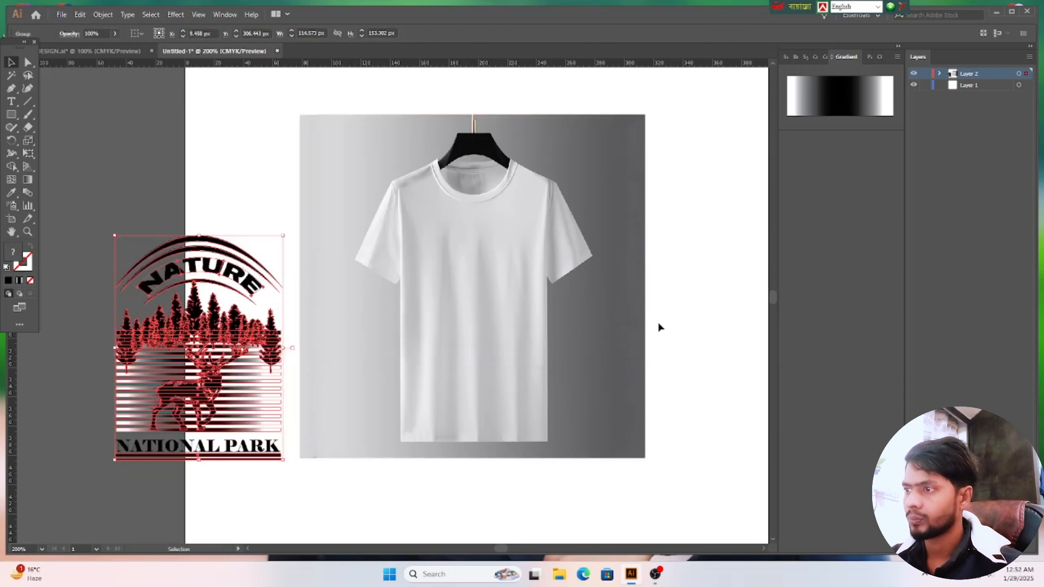
pyautogui.click(655, 334)
# Step: Try to move the design onto the front of the T-shirt
pyautogui.scroll(1, 581, 342)
pyautogui.scroll(-1, 582, 343)
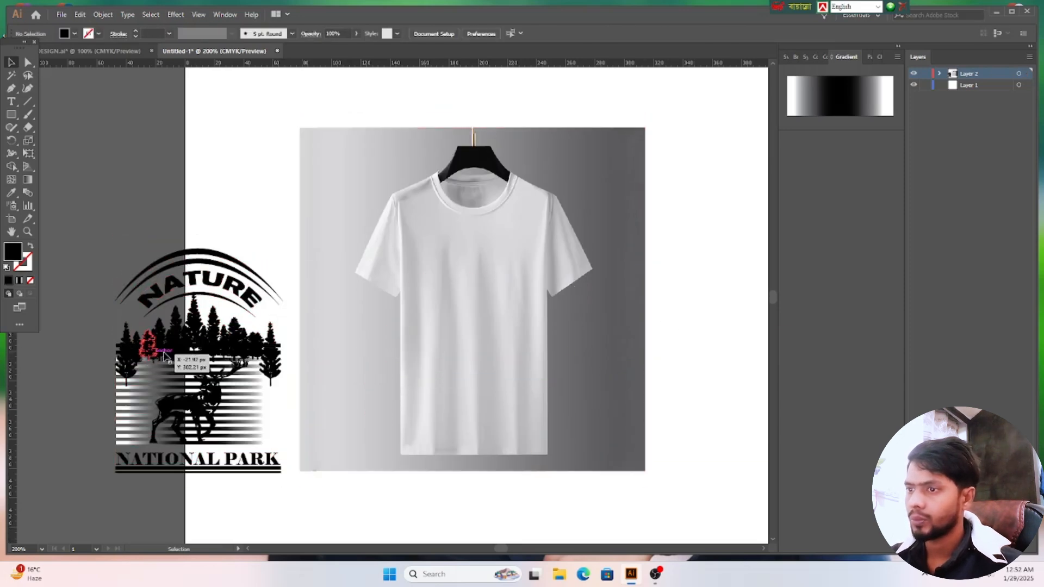
pyautogui.moveTo(170, 356); pyautogui.dragTo(444, 309)
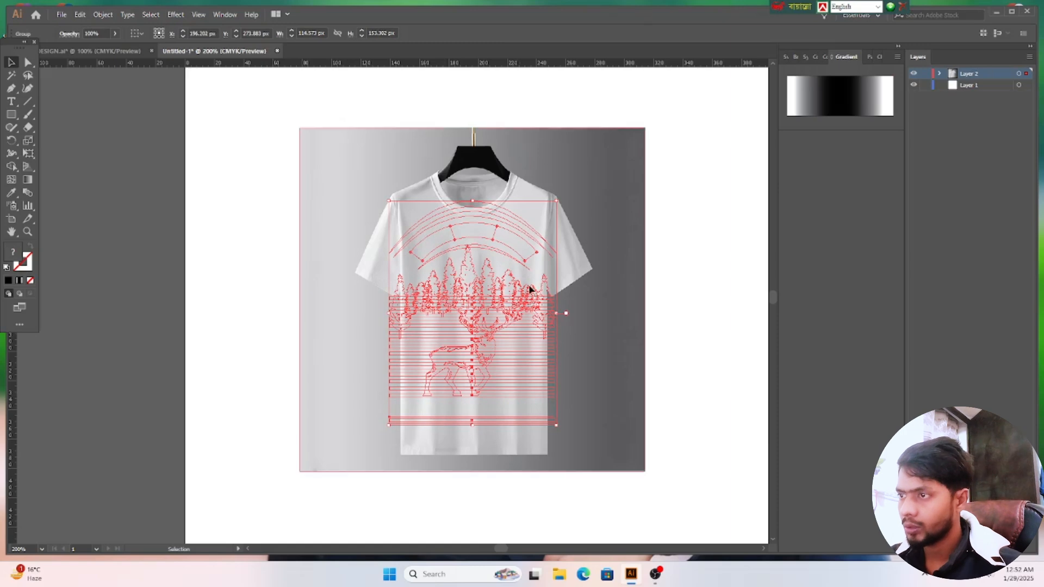
pyautogui.moveTo(505, 359); pyautogui.dragTo(342, 368)
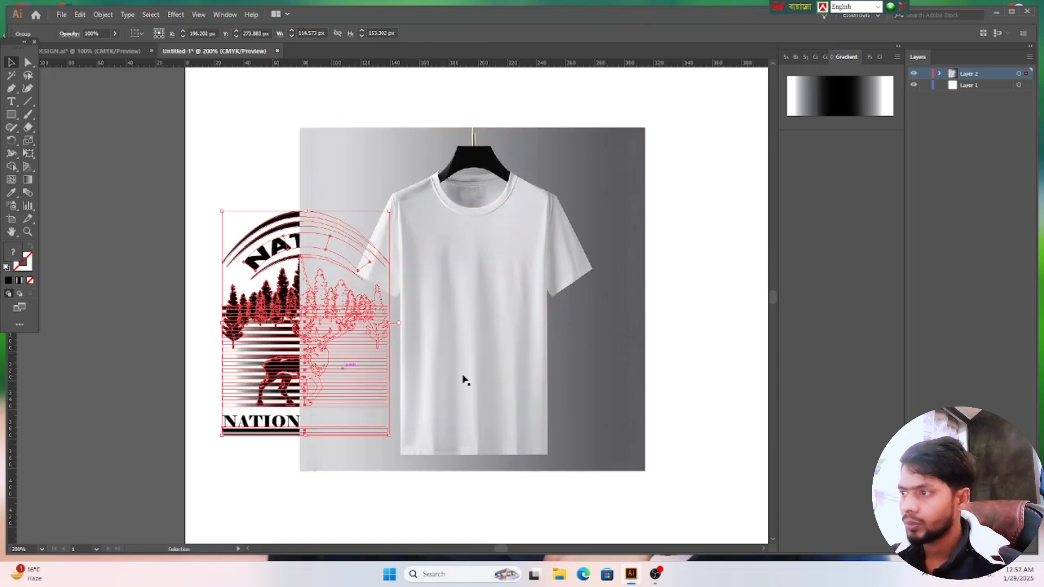
pyautogui.click(700, 309)
# Step: Bring the design group to the front of the T-shirt image
pyautogui.moveTo(255, 335); pyautogui.dragTo(266, 332)
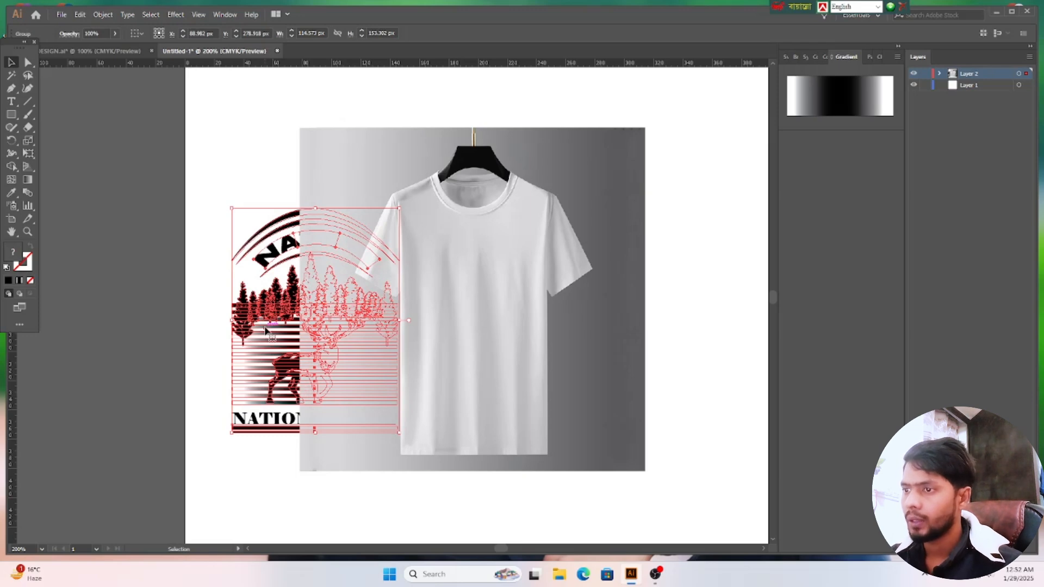
pyautogui.rightClick(266, 332)
pyautogui.moveTo(299, 469)
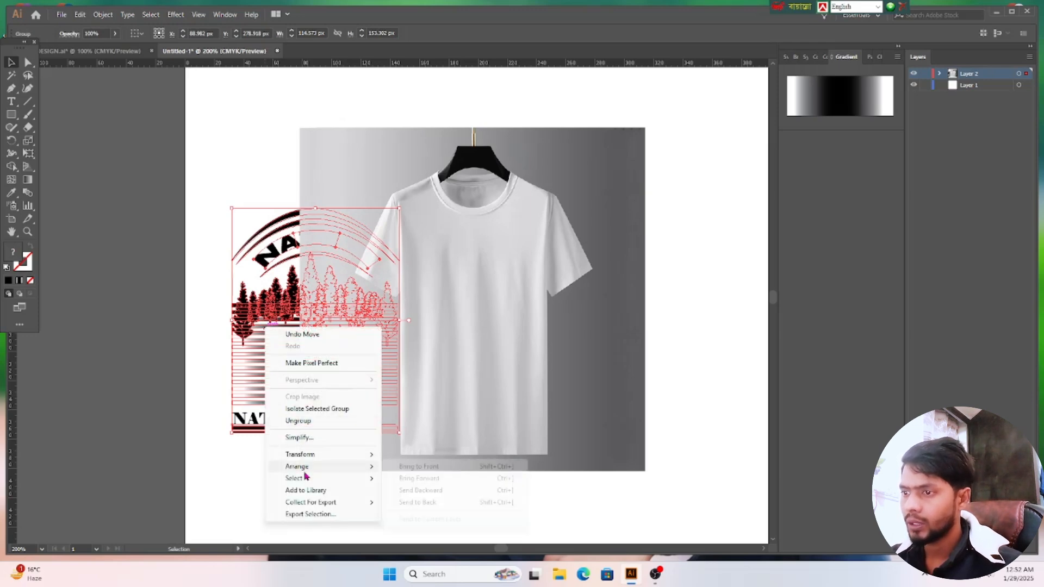
pyautogui.click(439, 469)
pyautogui.click(162, 330)
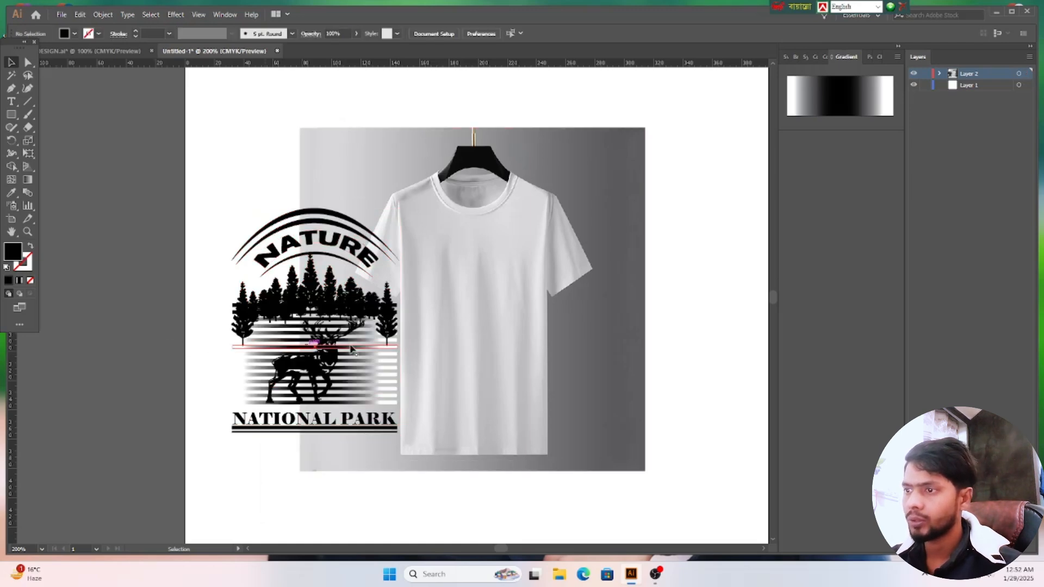
# Step: Move the design onto the front of the T-shirt
pyautogui.moveTo(342, 311); pyautogui.dragTo(493, 306)
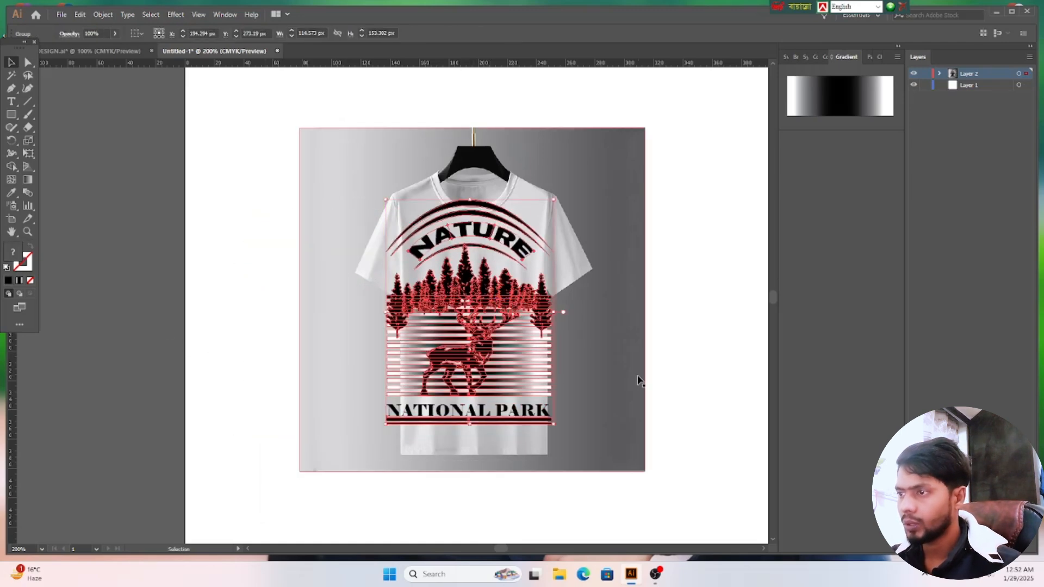
pyautogui.click(638, 381)
pyautogui.scroll(1, 400, 384)
pyautogui.scroll(2, 399, 384)
pyautogui.press('v')
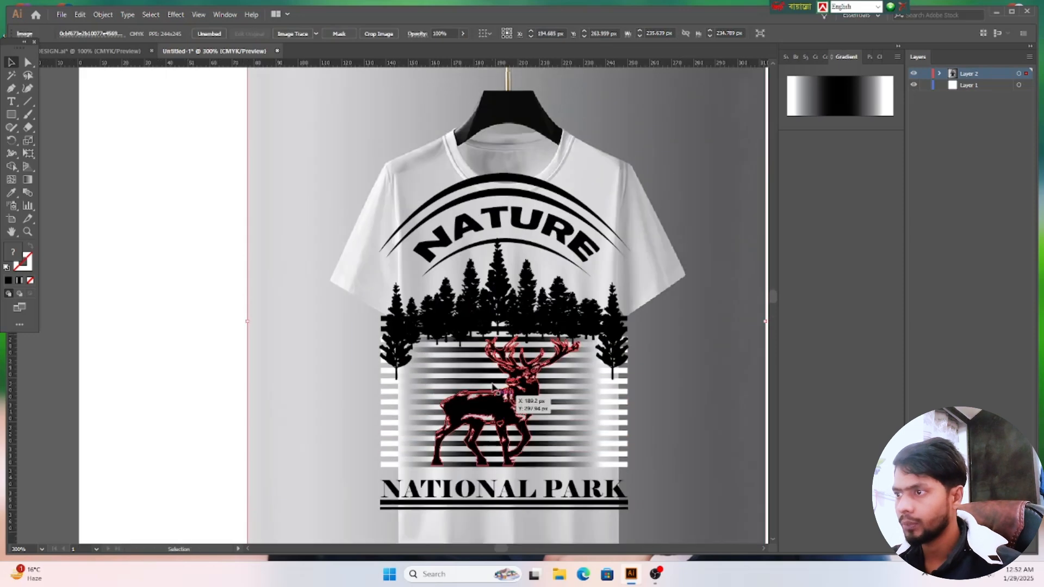
# Step: Scale the design down to about 60 px wide and centre it on the T-shirt's front
pyautogui.click(617, 284)
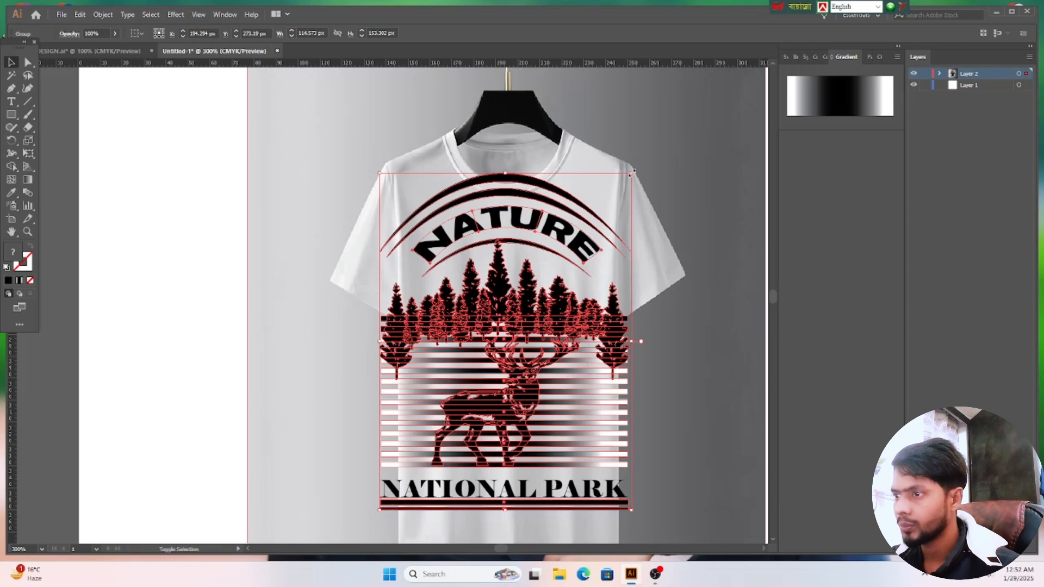
pyautogui.moveTo(631, 173); pyautogui.dragTo(496, 313)
pyautogui.click(174, 371)
pyautogui.moveTo(455, 426); pyautogui.dragTo(522, 357)
pyautogui.click(710, 397)
pyautogui.scroll(-2, 690, 422)
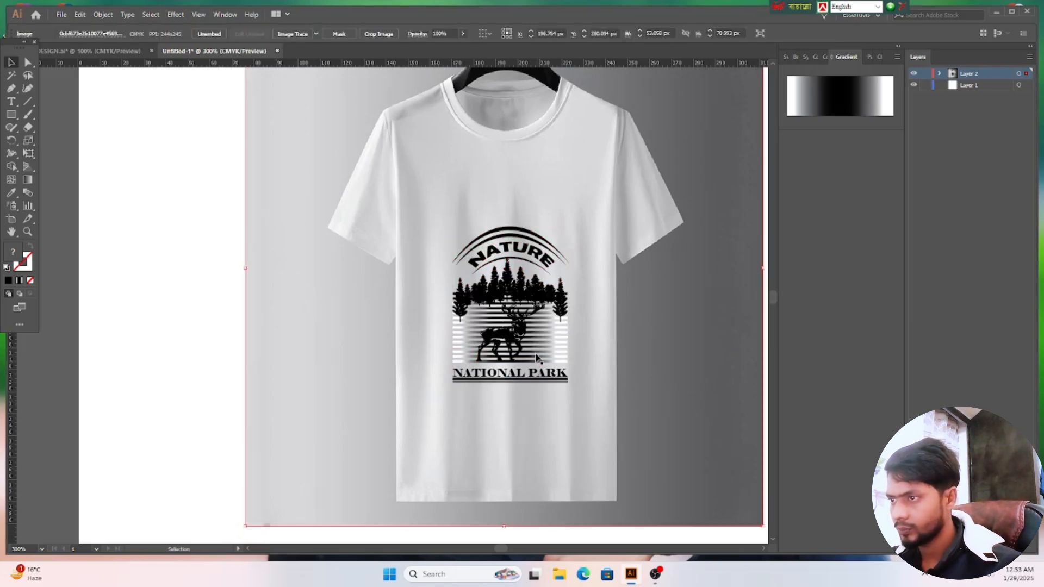
pyautogui.click(535, 344)
pyautogui.moveTo(569, 382); pyautogui.dragTo(582, 384)
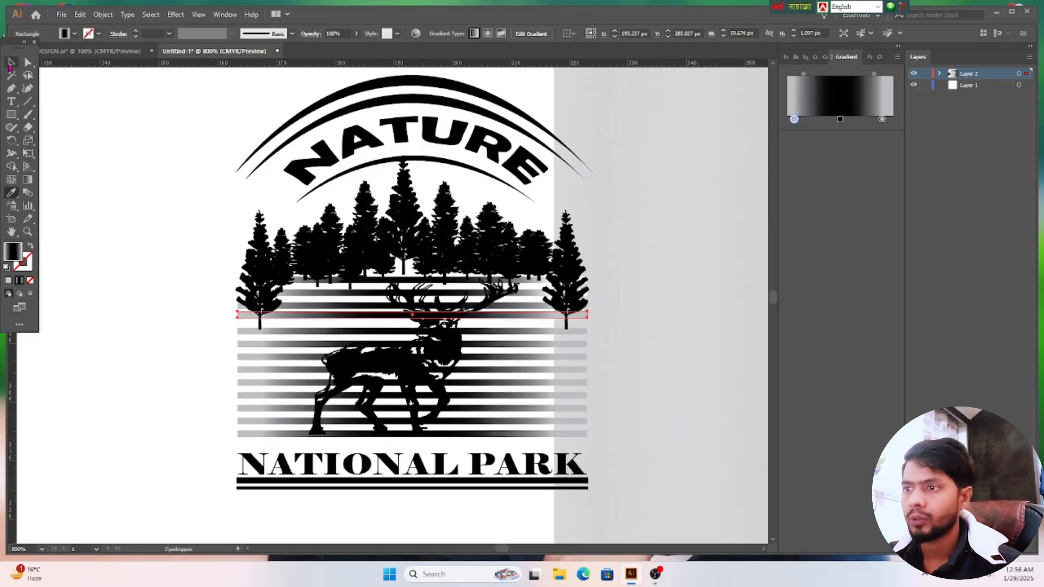
# Step: Copy a lower stripe's faded black gradient onto the upper stripe behind the stag's antlers with the Eyedropper
pyautogui.click(10, 62)
pyautogui.keyDown('shift'); pyautogui.click(303, 294); pyautogui.keyUp('shift')
pyautogui.click(298, 295)
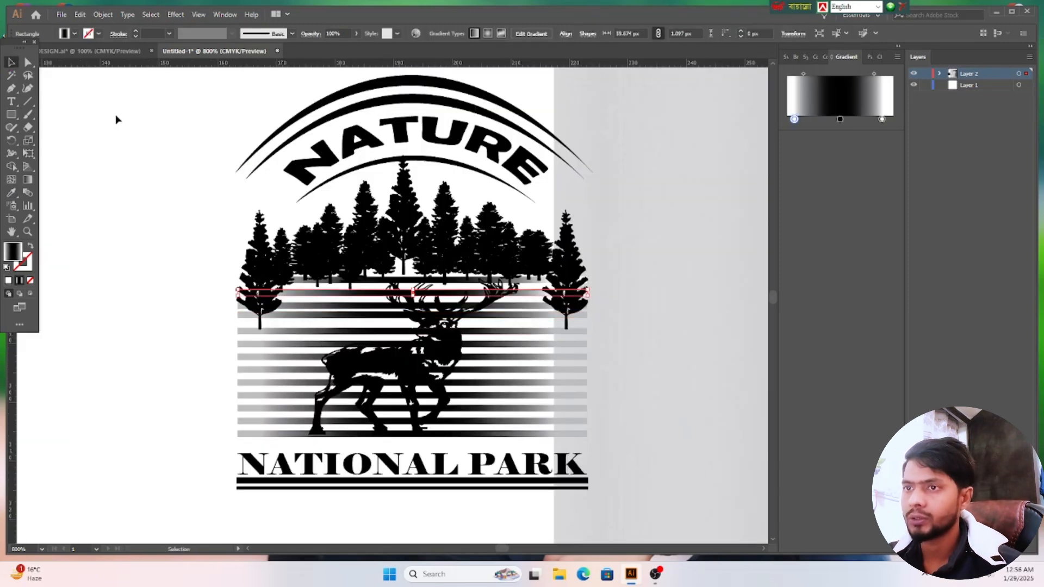
pyautogui.click(11, 193)
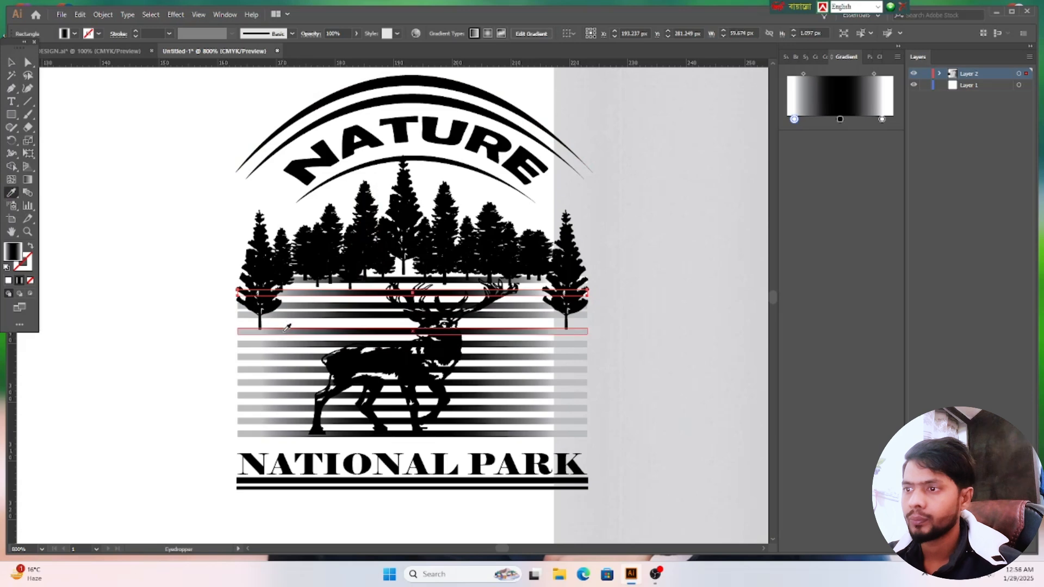
pyautogui.click(285, 328)
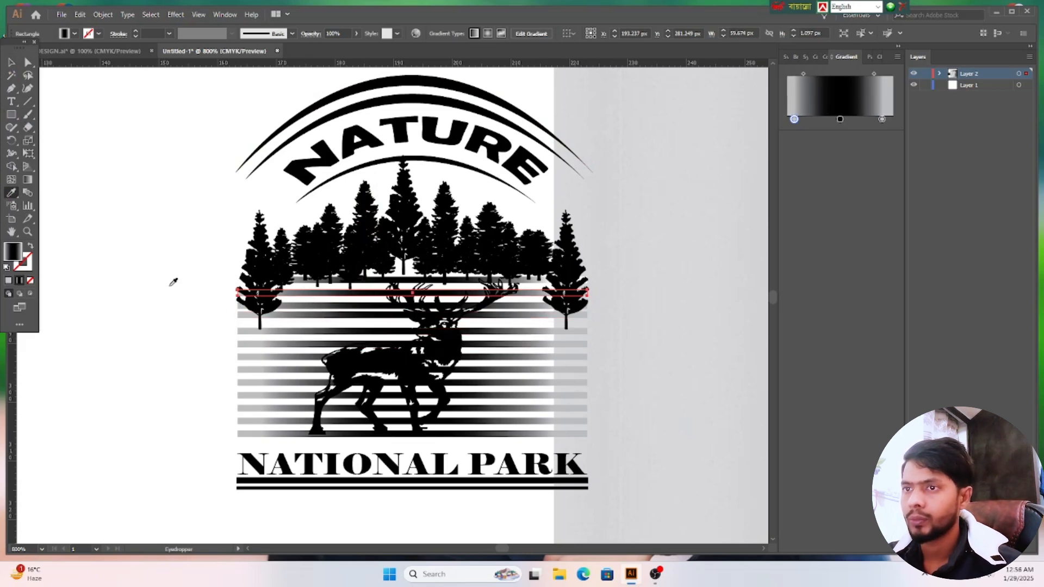
pyautogui.click(11, 62)
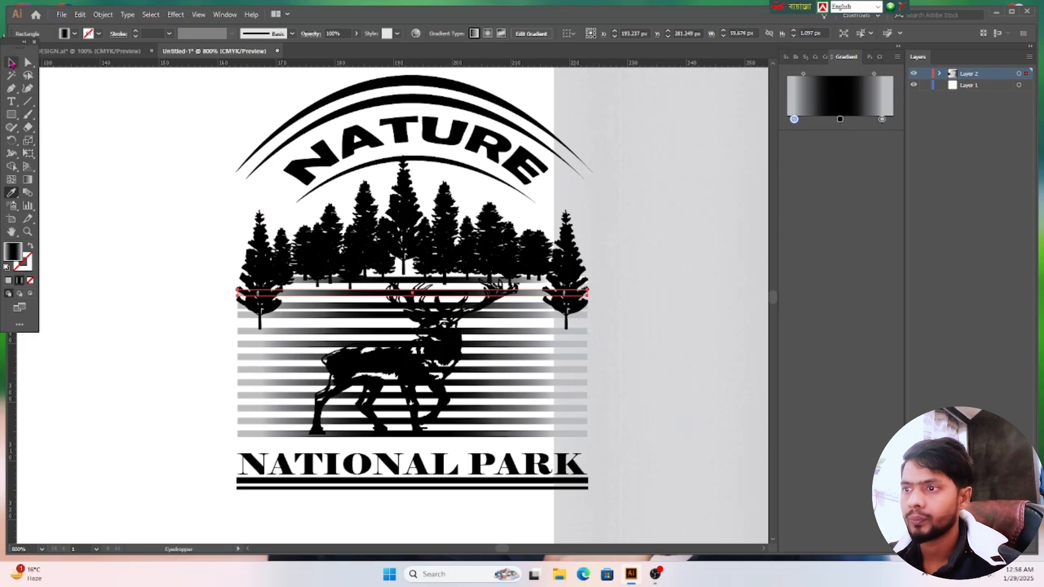
pyautogui.click(320, 326)
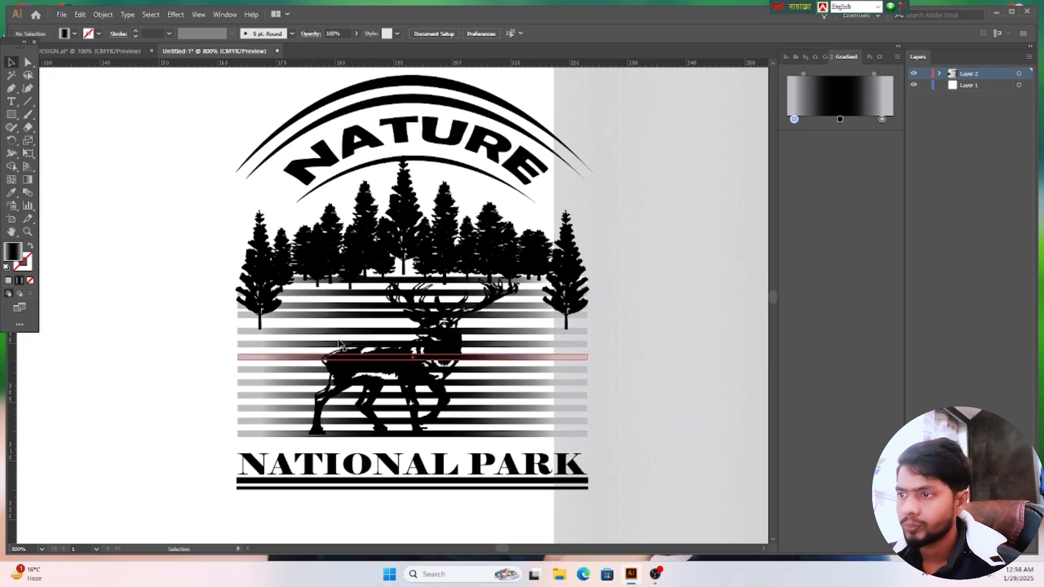
# Step: Shift the two stripes behind the stag's antlers down one after the other to close the gap above the lower stripes
pyautogui.click(347, 317)
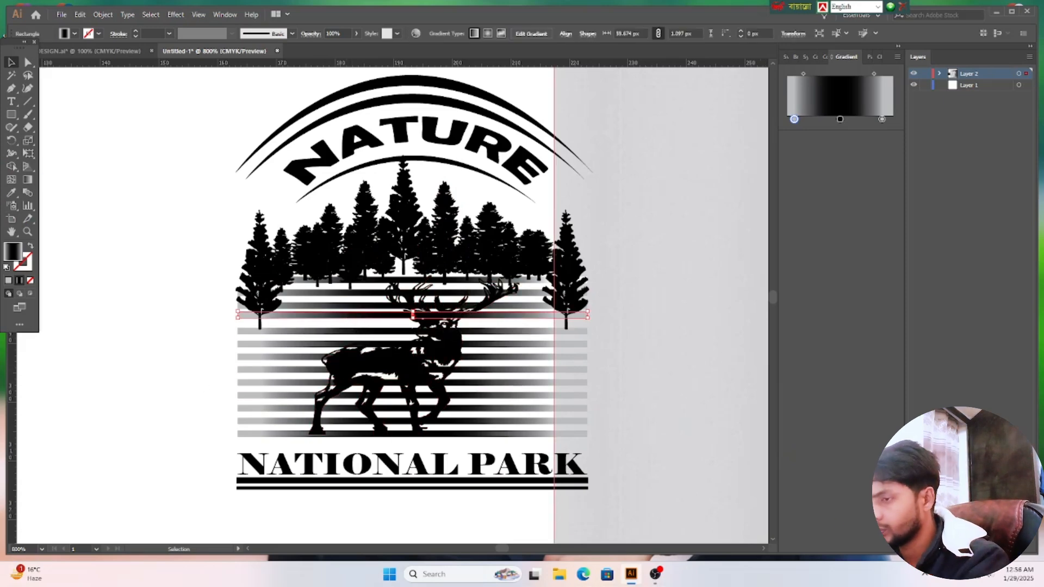
pyautogui.press('Down')
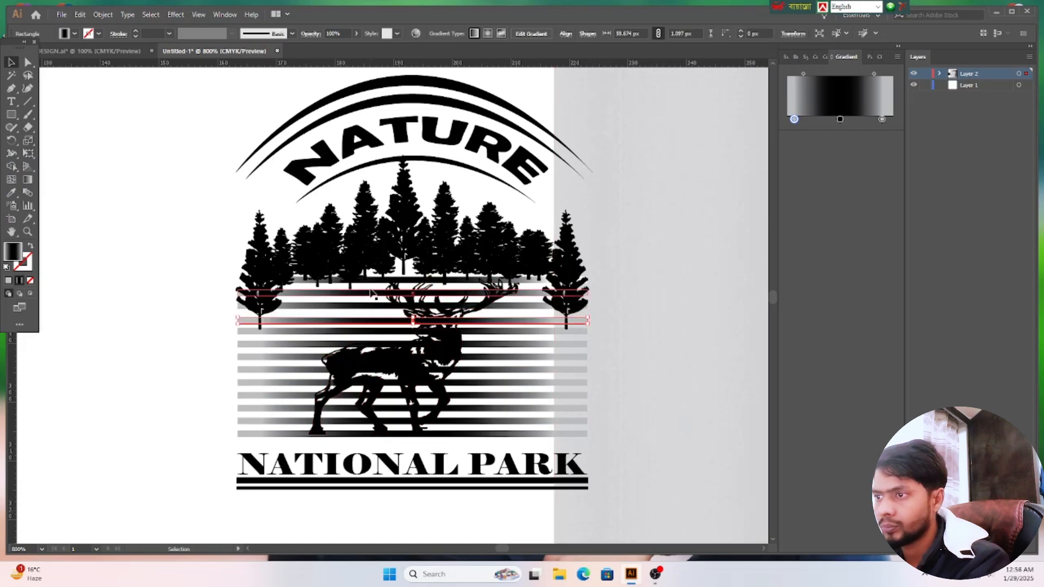
pyautogui.click(371, 307)
pyautogui.press('Down')
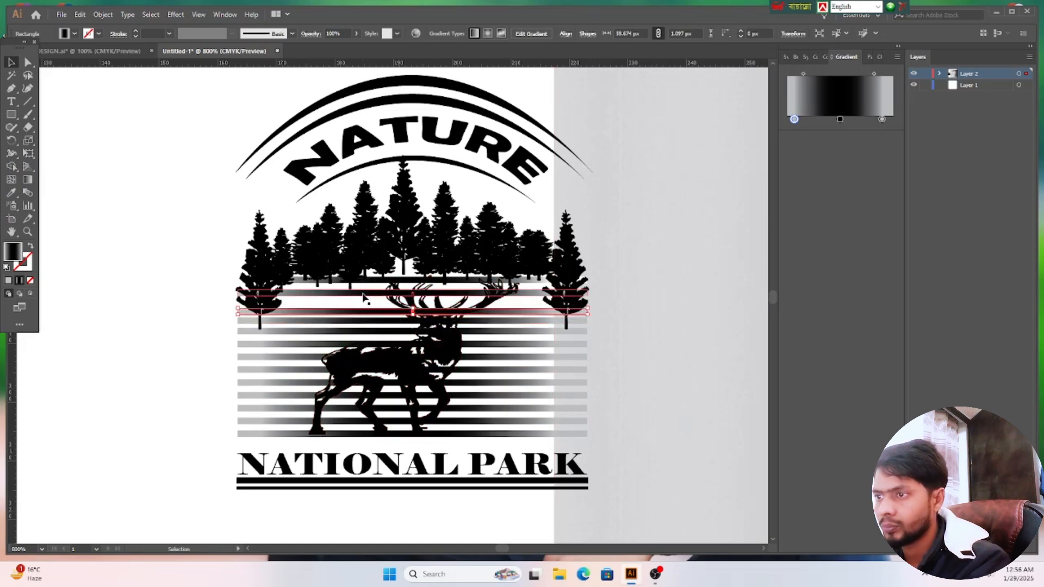
# Step: Raise the uppermost faded stripe so it sits along the base of the conifer row
pyautogui.press('Up')
pyautogui.press('Up')
pyautogui.press('Up')
pyautogui.press('Up')
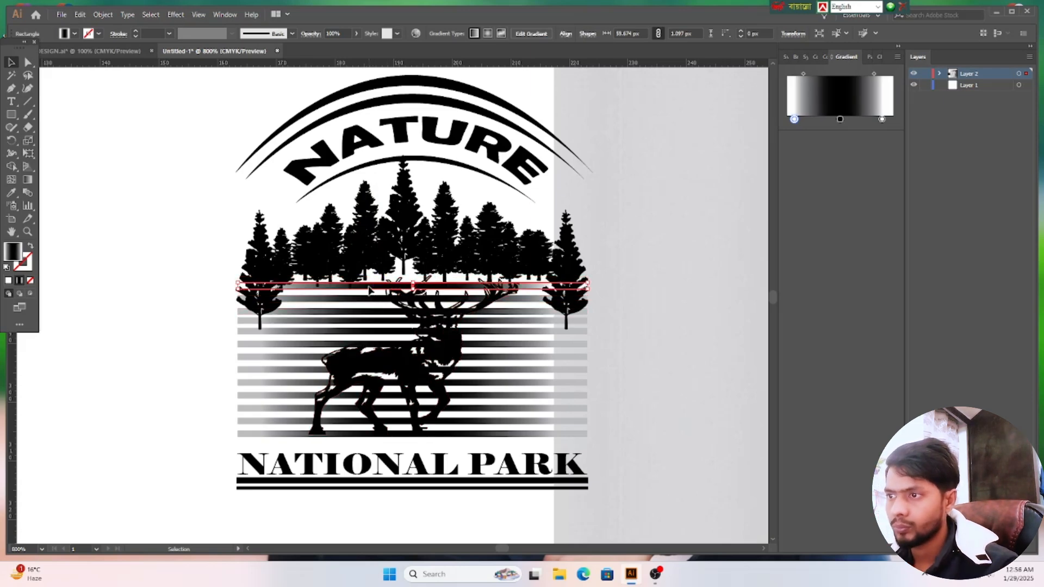
pyautogui.moveTo(388, 286); pyautogui.dragTo(389, 277)
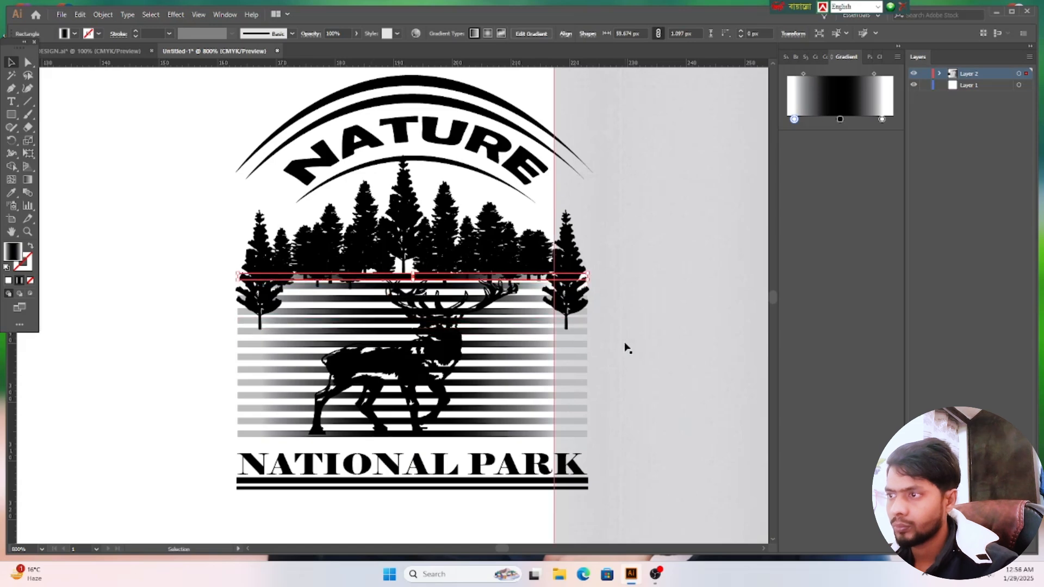
# Step: Select the complete nature design together with the T-shirt image and group them
pyautogui.click(685, 380)
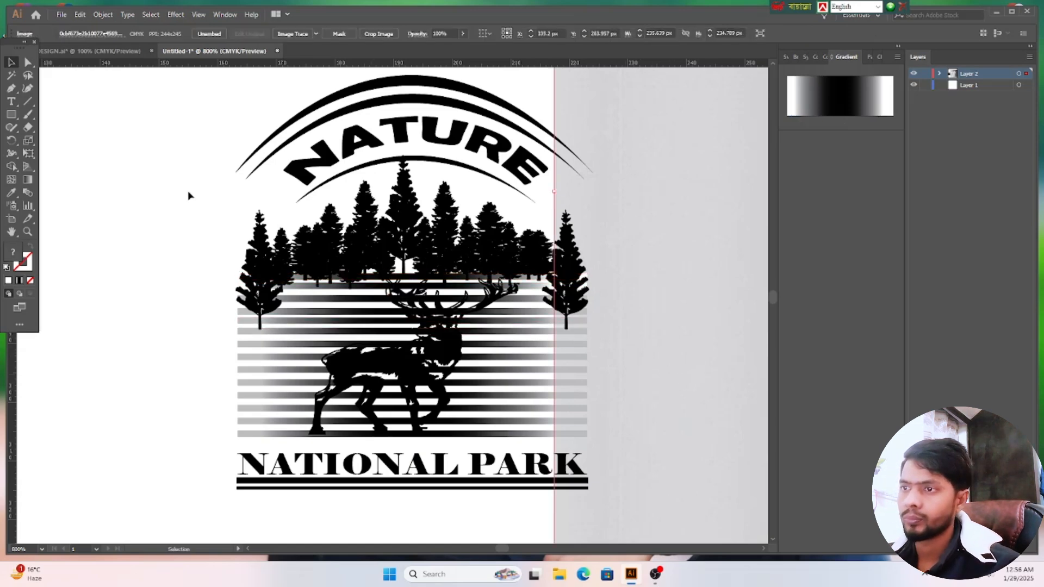
pyautogui.moveTo(201, 116); pyautogui.dragTo(604, 509)
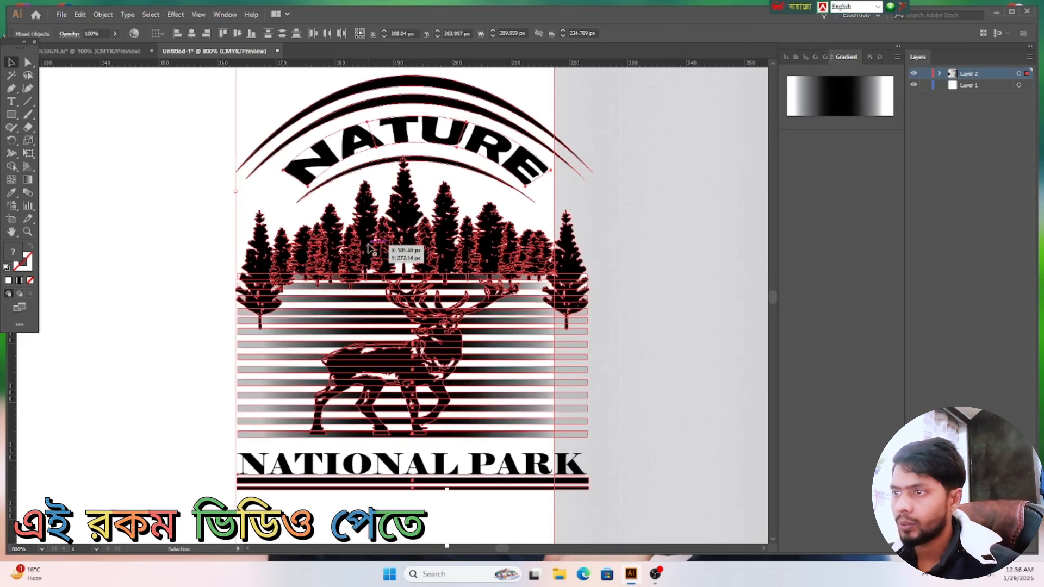
pyautogui.rightClick(368, 244)
pyautogui.click(397, 331)
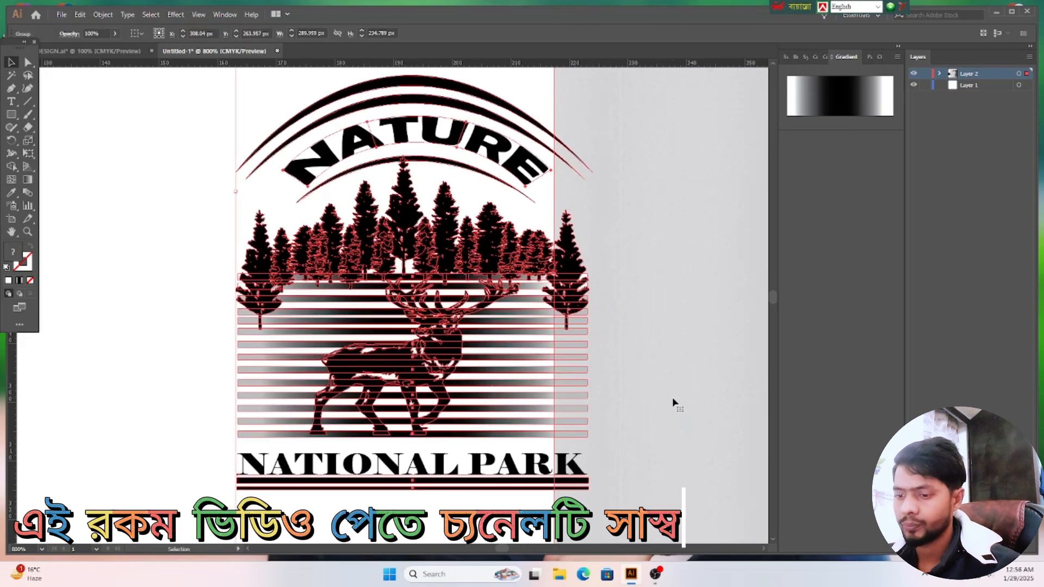
# Step: Try to move the grouped nature design onto the front of the T-shirt
pyautogui.press('a')
pyautogui.scroll(-3, 472, 306)
pyautogui.press('v')
pyautogui.scroll(-1, 571, 424)
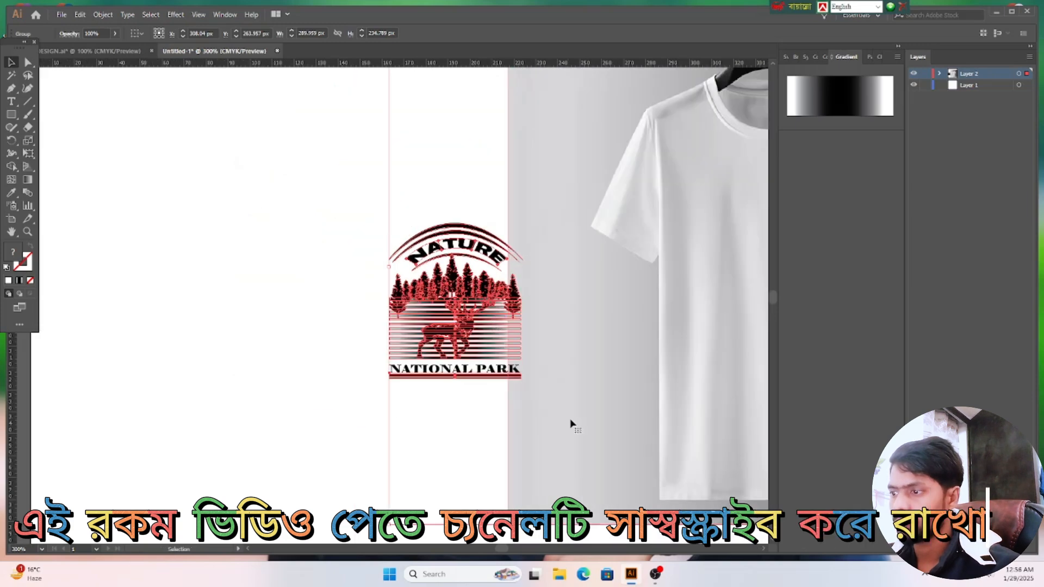
pyautogui.moveTo(503, 550); pyautogui.dragTo(507, 551)
pyautogui.click(66, 405)
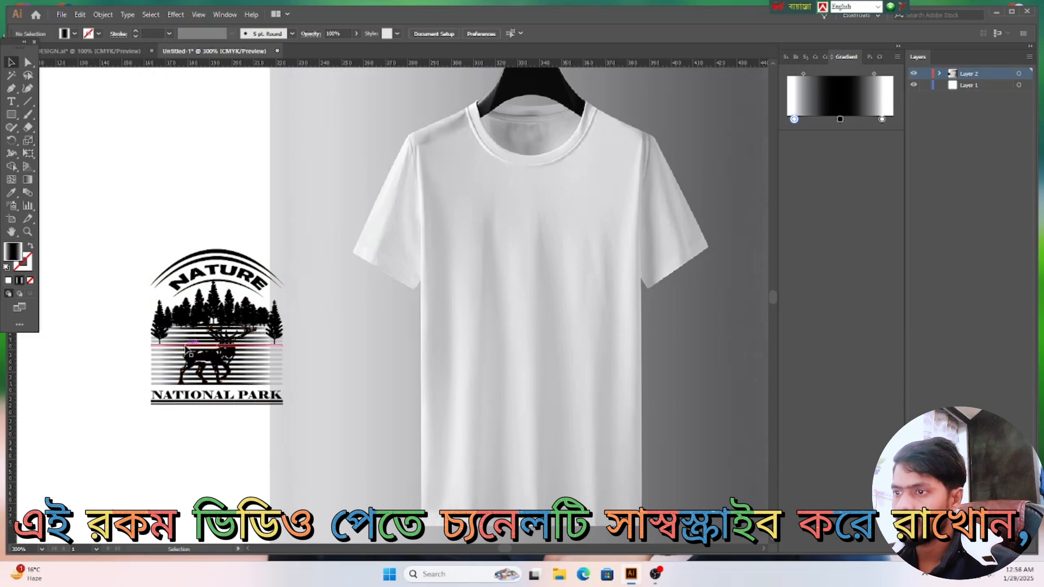
pyautogui.moveTo(191, 350); pyautogui.dragTo(510, 344)
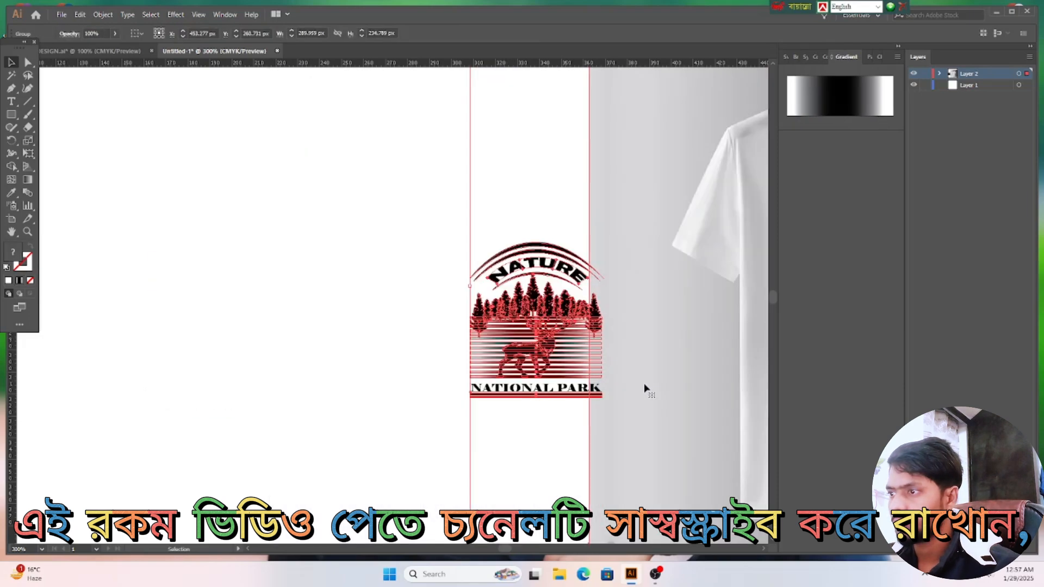
pyautogui.moveTo(671, 390); pyautogui.dragTo(434, 381)
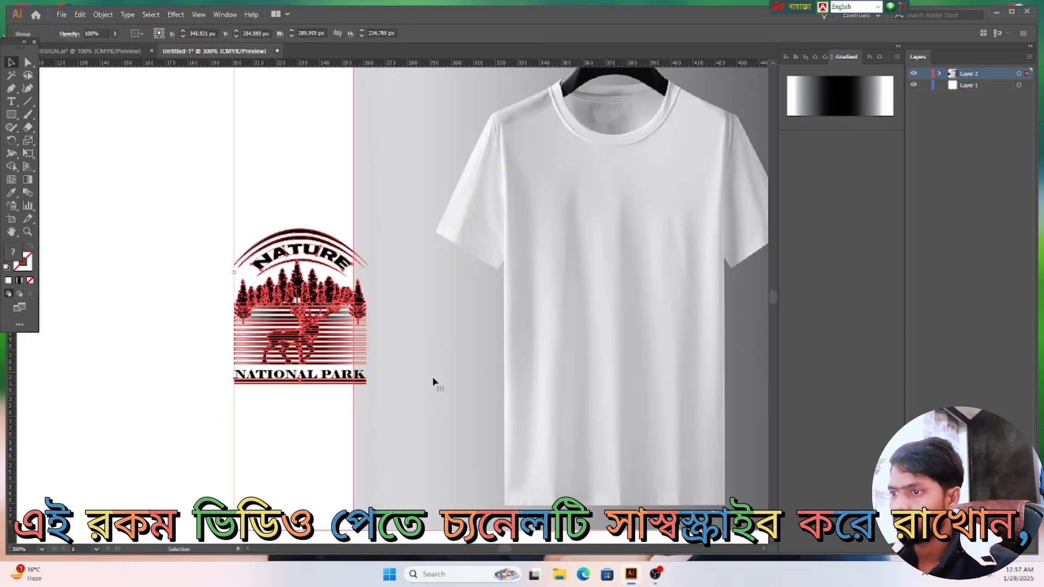
# Step: Ungroup the nature design from the T-shirt image and clear the selection
pyautogui.click(166, 407)
pyautogui.click(314, 346)
pyautogui.rightClick(314, 346)
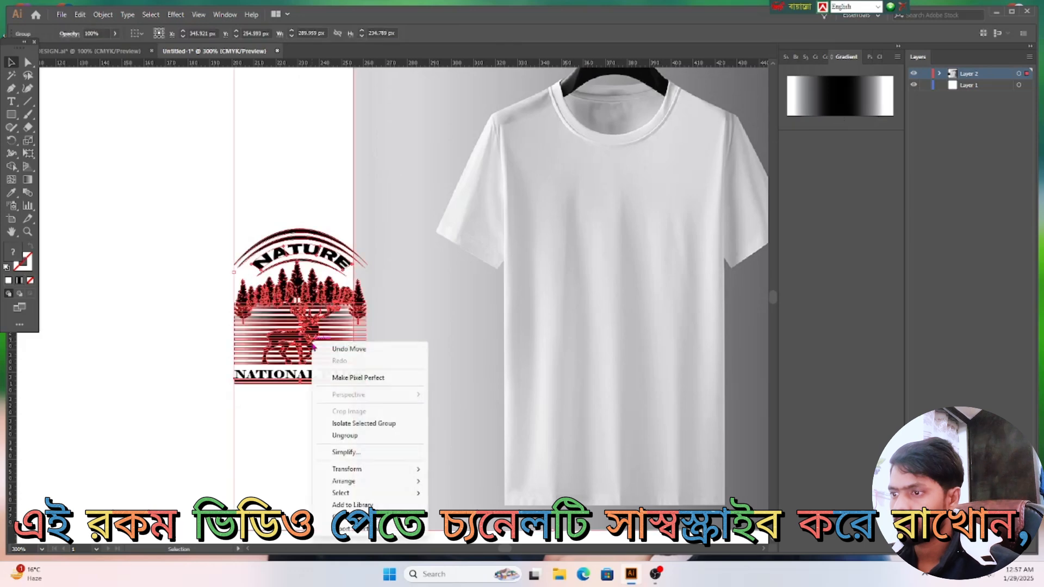
pyautogui.click(361, 452)
pyautogui.click(107, 356)
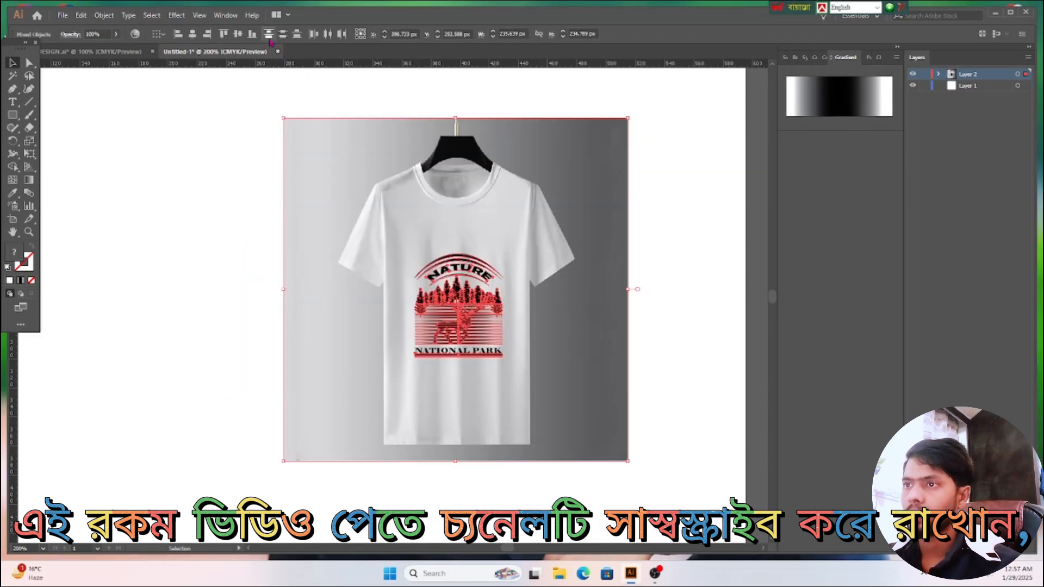
# Step: Align the nature design and the T-shirt image on their horizontal centres, then deselect them
pyautogui.click(193, 33)
pyautogui.click(674, 330)
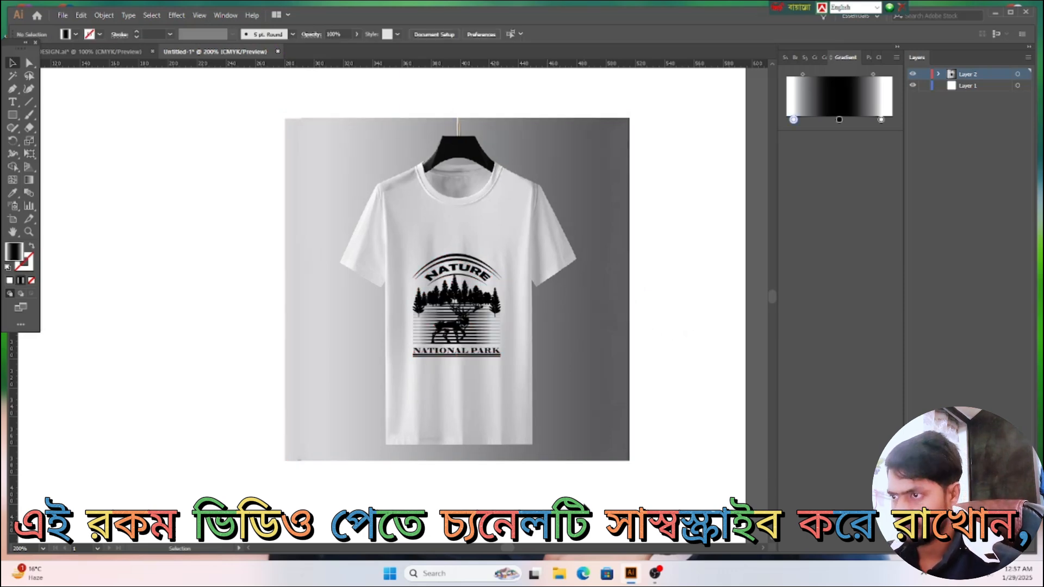